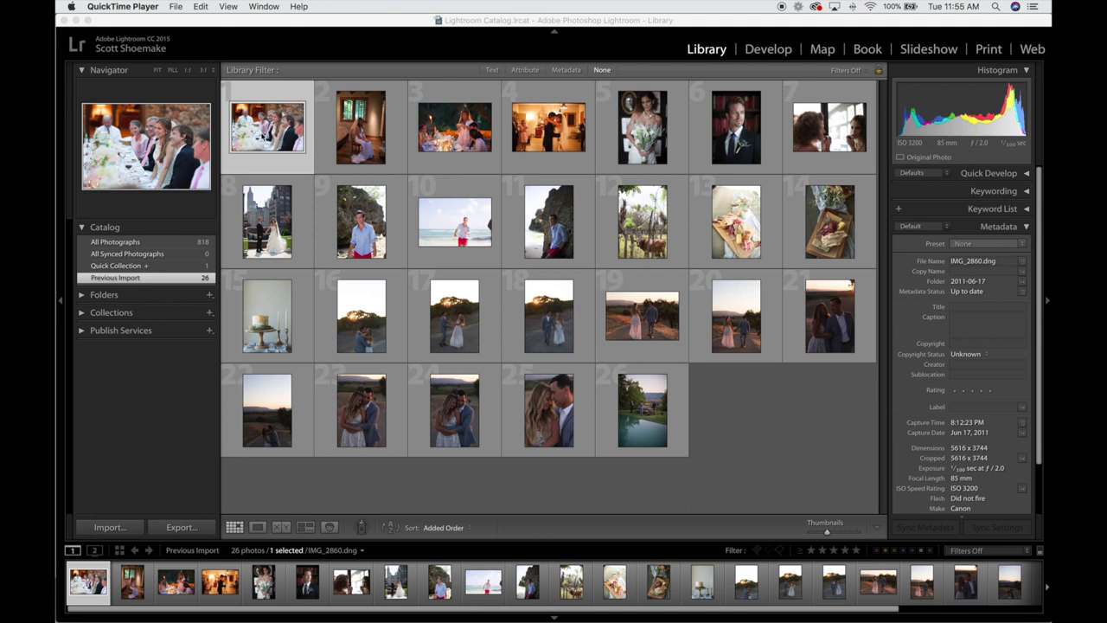
- Browse the imported shots: beach portrait, tree and cow, food board, cake and flowers, cake table
left_click(362, 136)
key("Right")
key("Right")
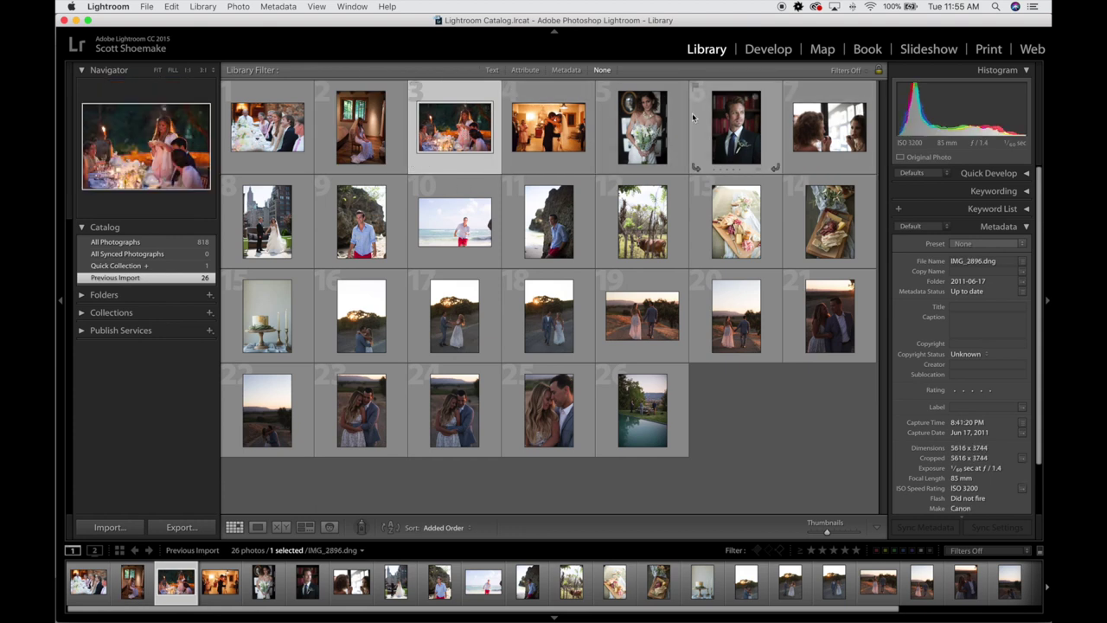
left_click(454, 234)
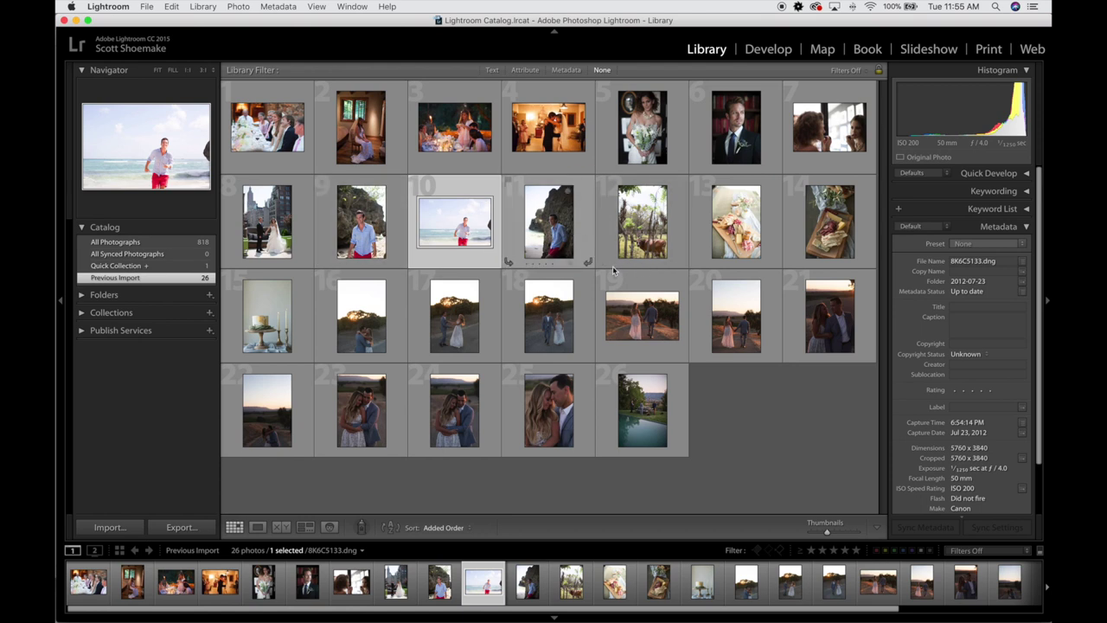
left_click(671, 240)
left_click(818, 234)
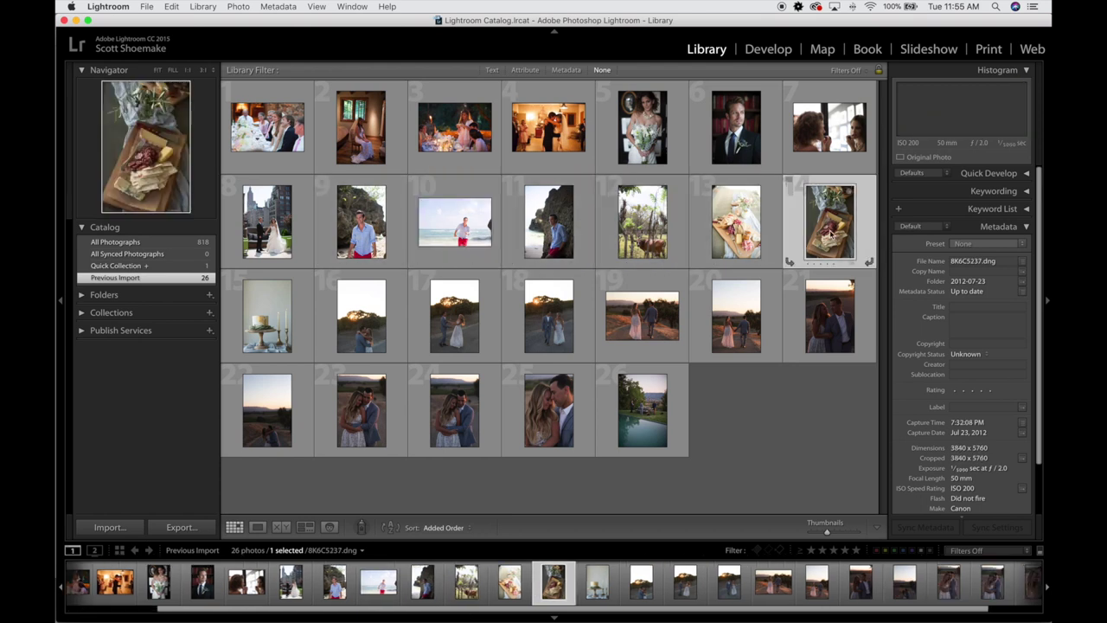
left_click(736, 245)
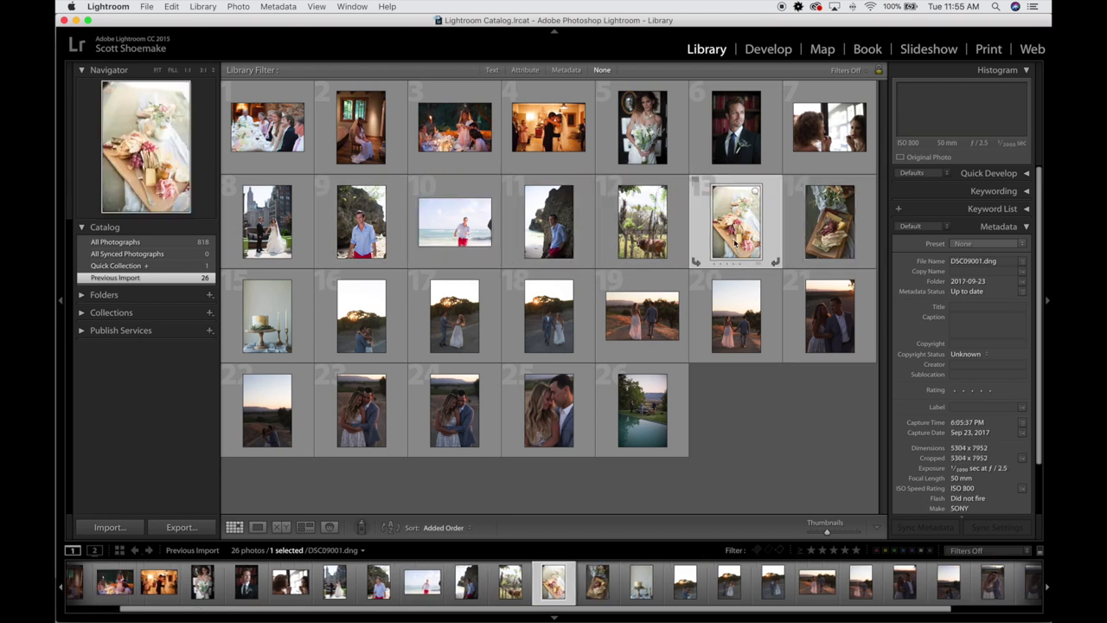
left_click(835, 229)
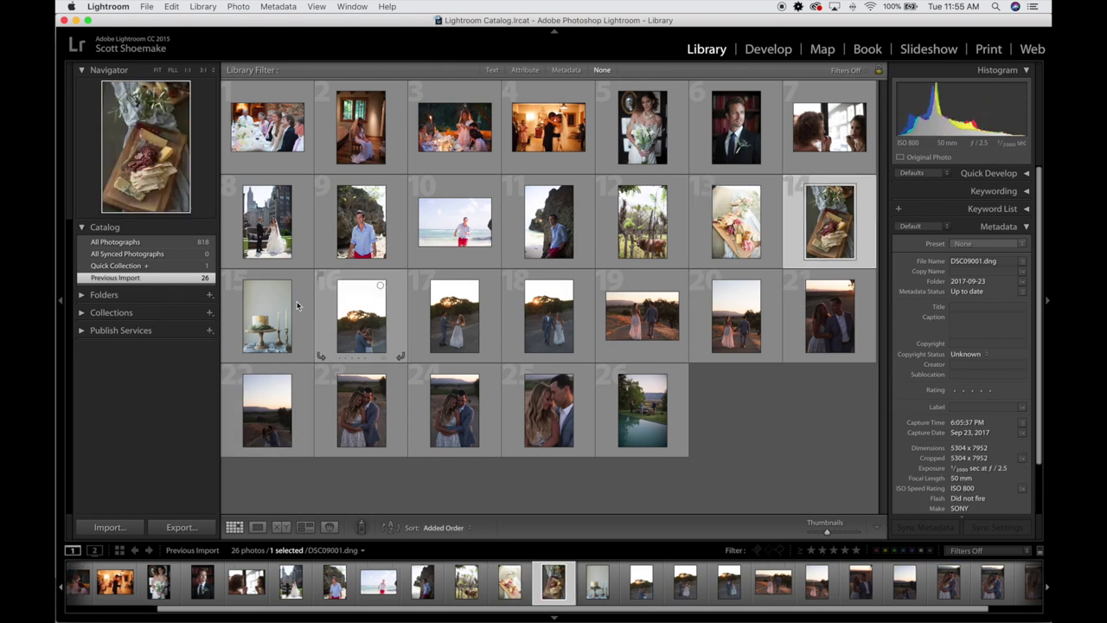
left_click(269, 326)
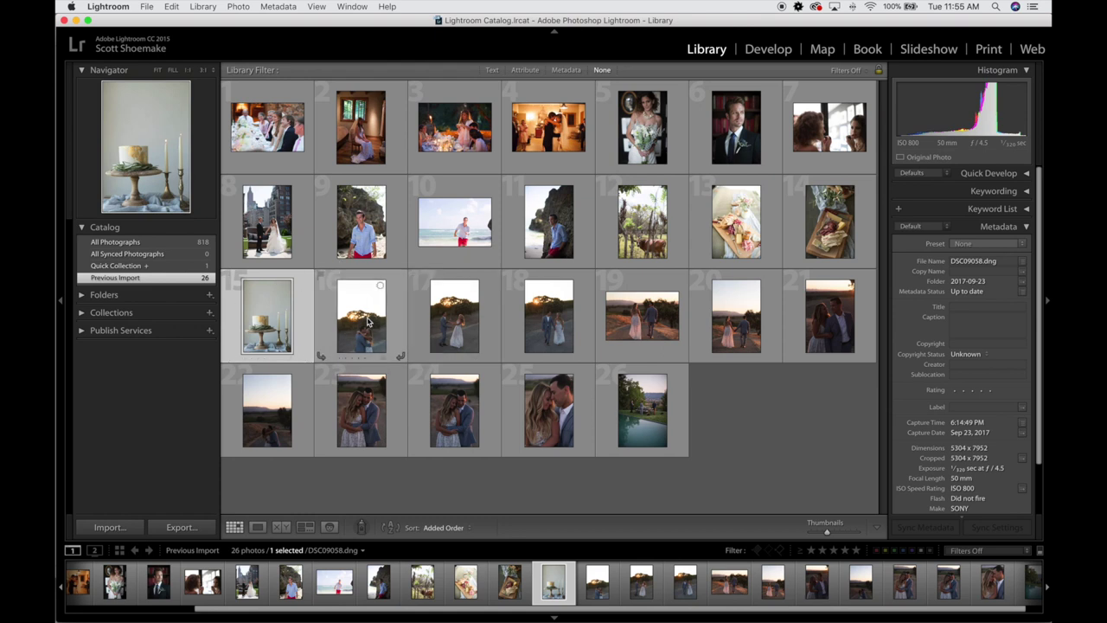
- Review the sunset couple shots, then open photo 26, the poolside dinner, in Develop
left_click(380, 322)
left_click(449, 326)
left_click(555, 332)
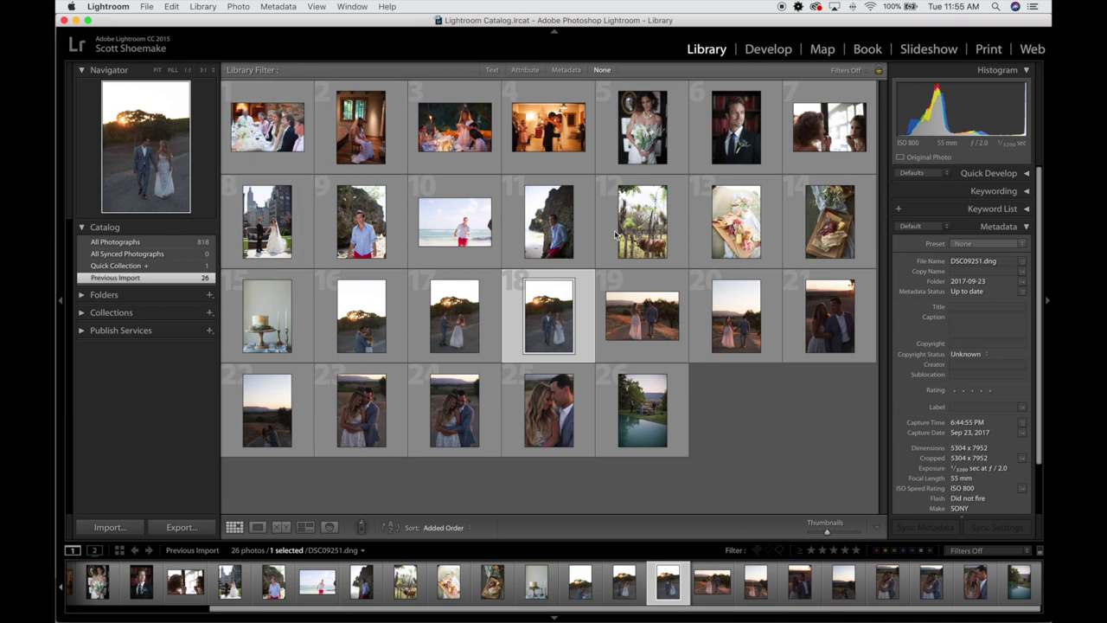
left_click(754, 326)
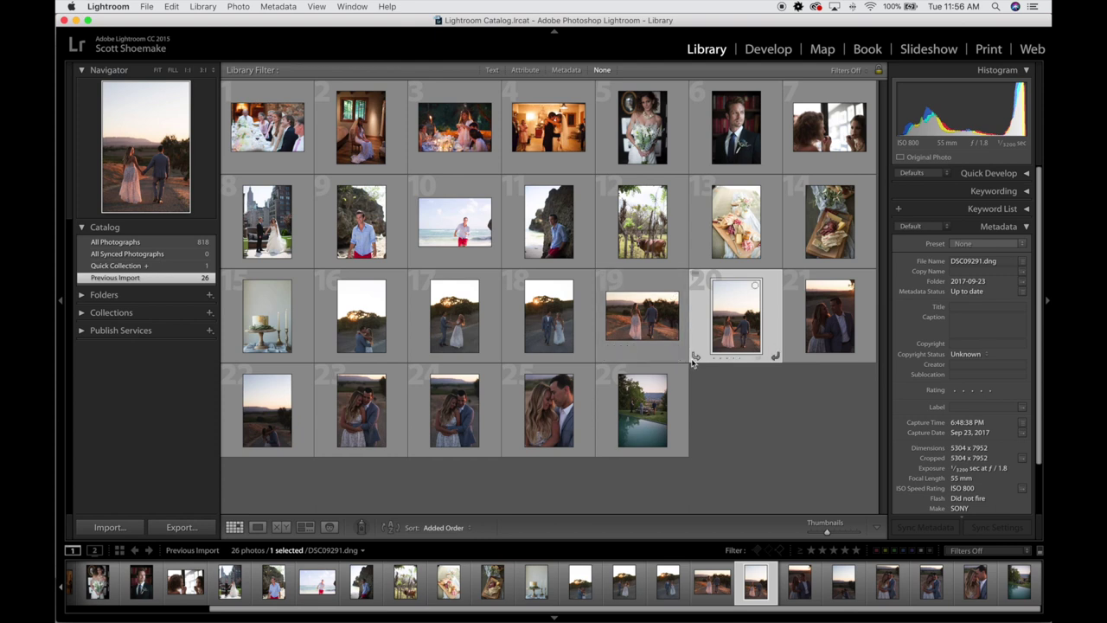
left_click(828, 310)
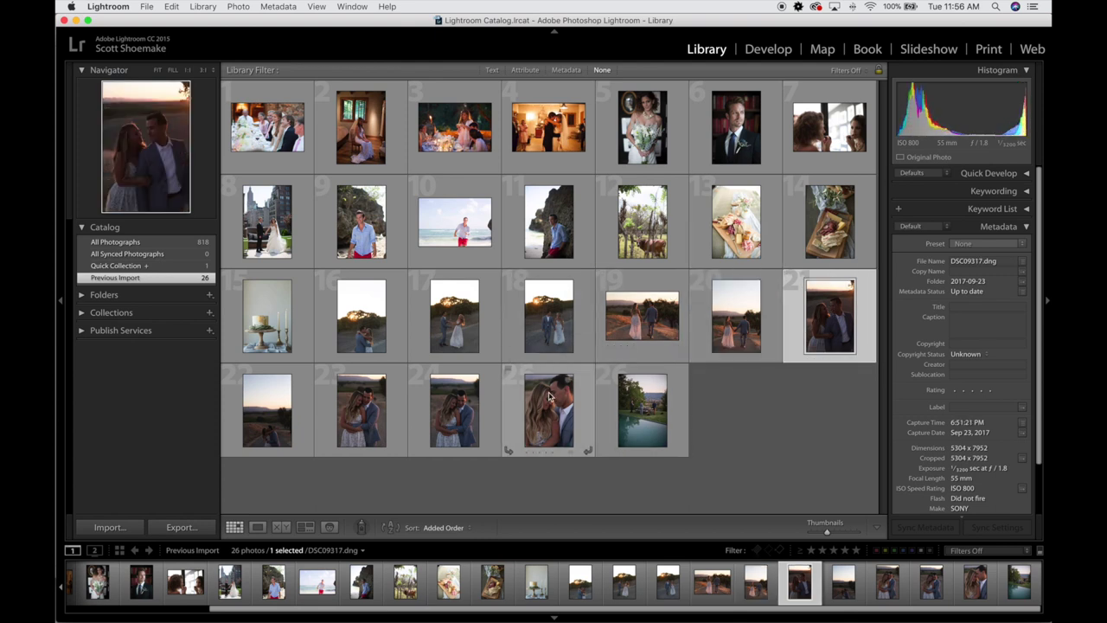
left_click(647, 415)
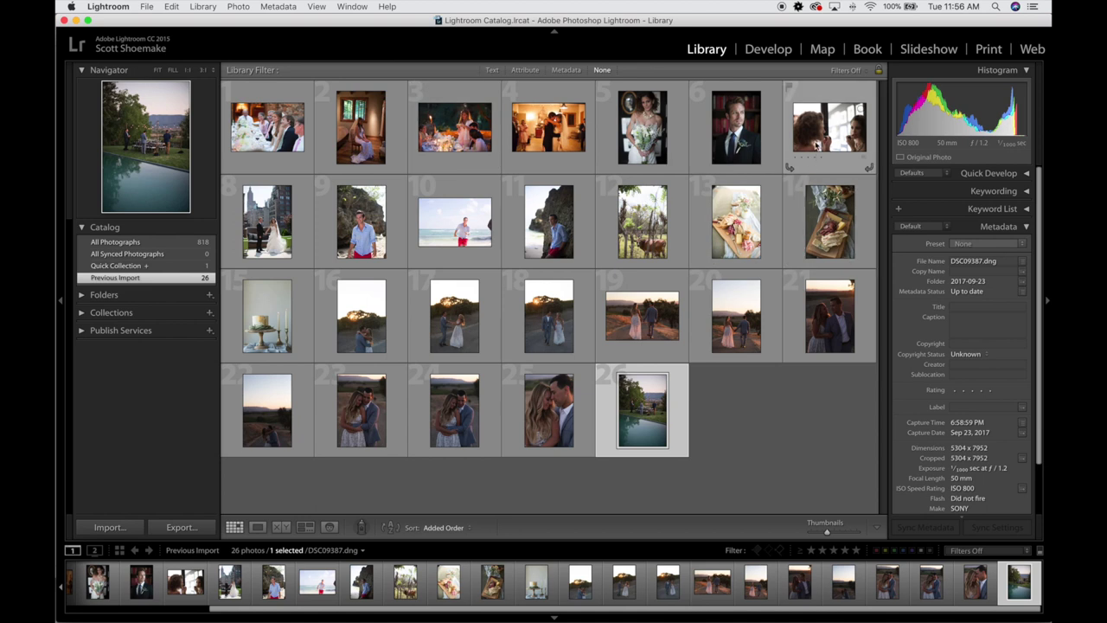
left_click(769, 51)
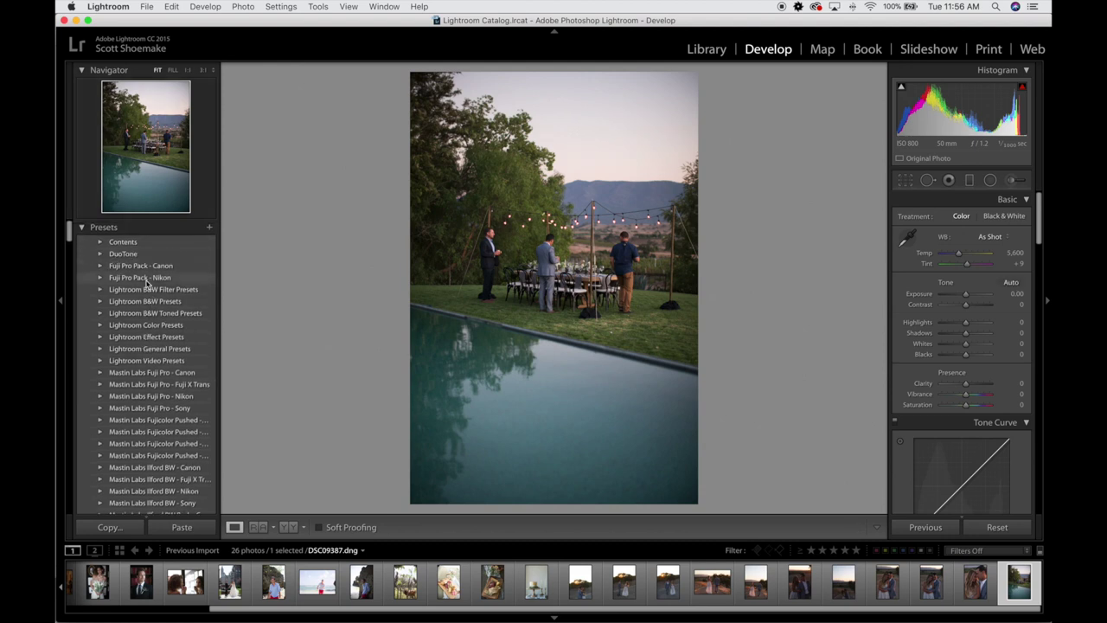
- Widen the Presets panel and expand the Mastin Labs Fujicolor Pushed - Sony folder
scroll(170, 389, "down", 3)
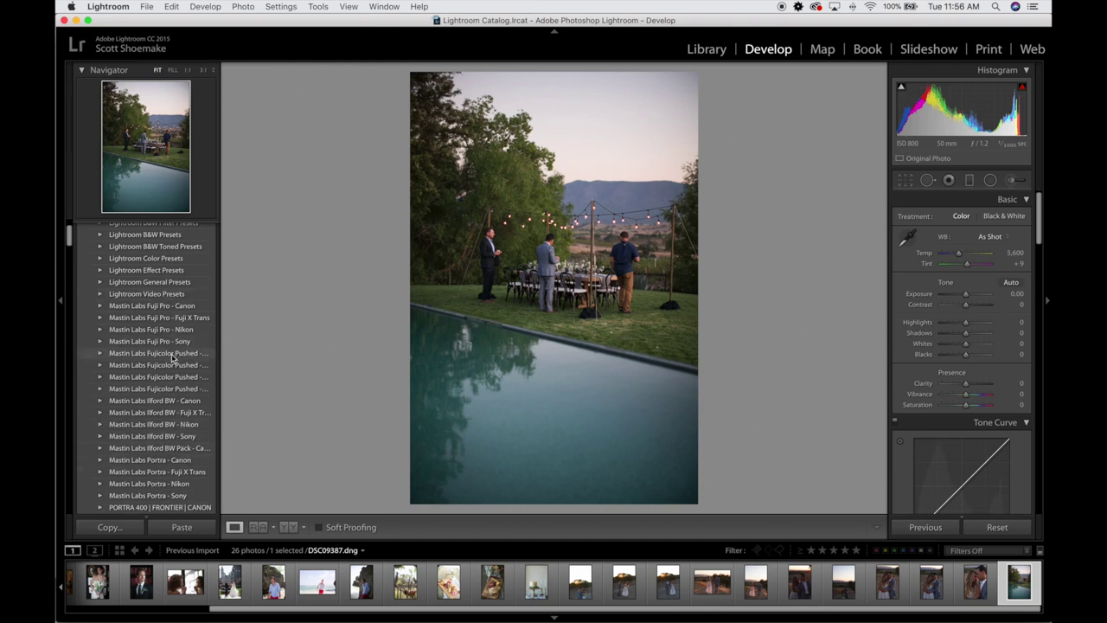
scroll(172, 346, "down", 2)
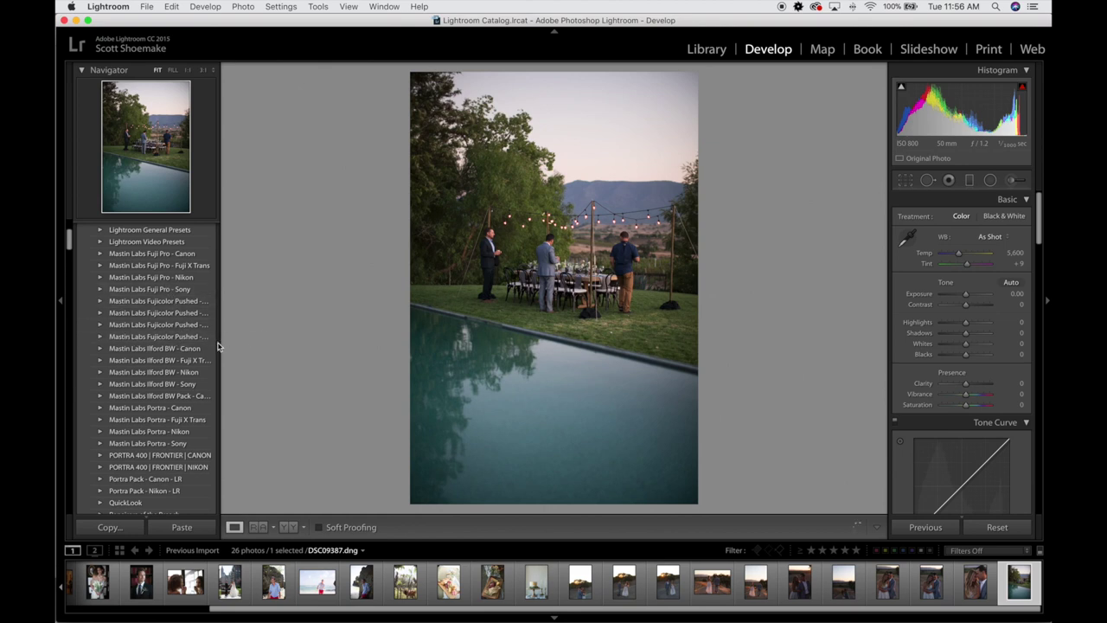
left_click_drag(220, 342, 278, 348)
left_click(218, 336)
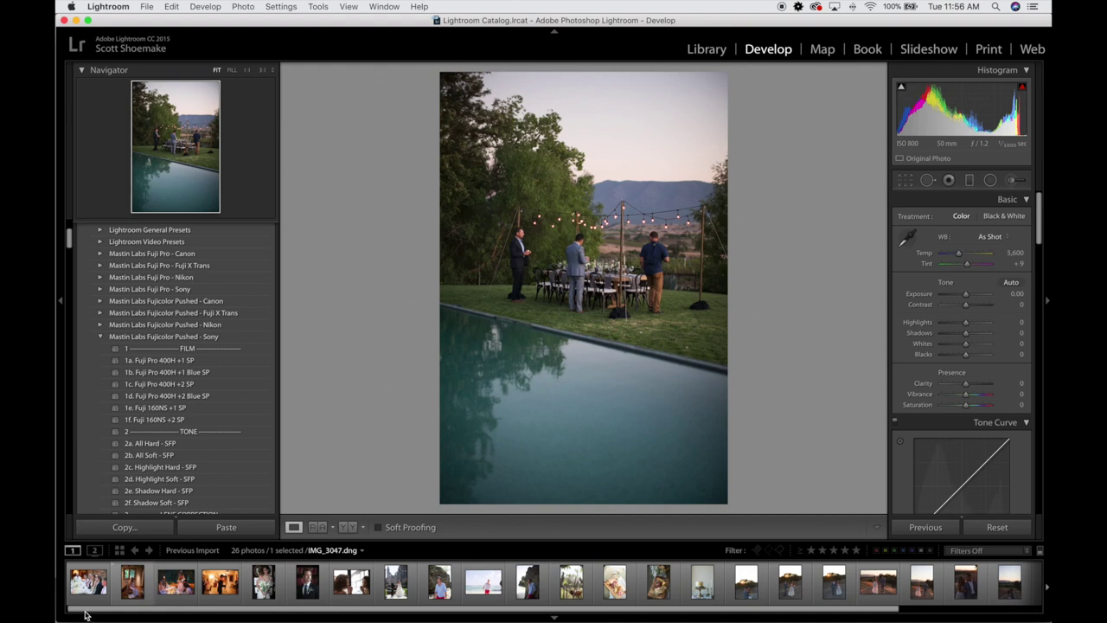
- Open IMG_2860.dng, the dinner table shot, and review the Film, Tone, Lens Correction and Grain presets
scroll(86, 591, "left", 4)
left_click(87, 590)
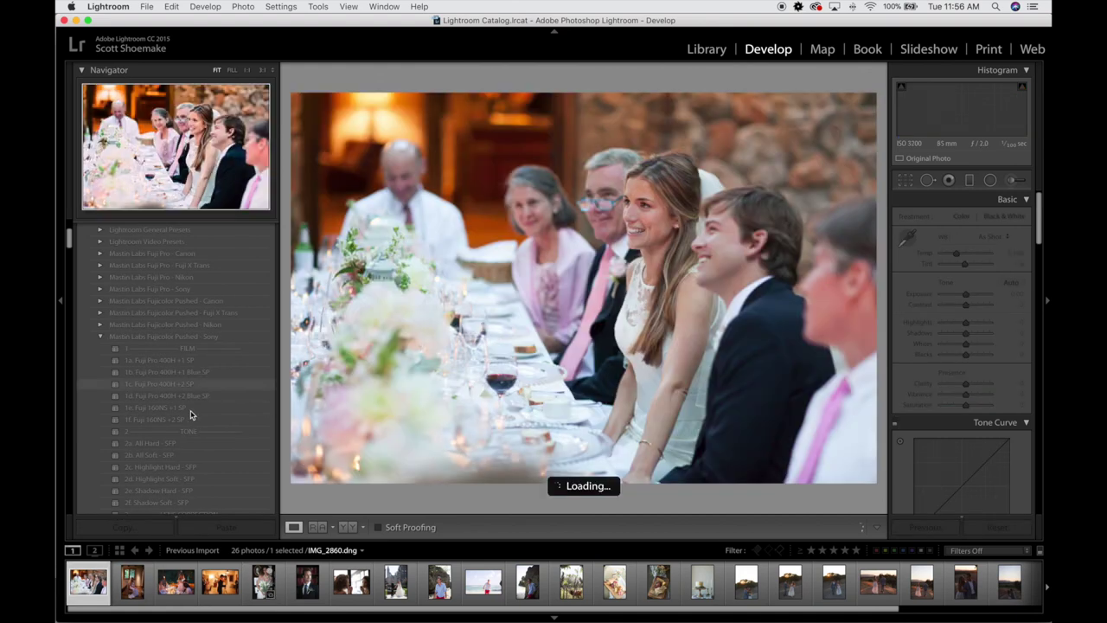
scroll(192, 423, "down", 1)
scroll(192, 422, "down", 2)
scroll(192, 422, "down", 4)
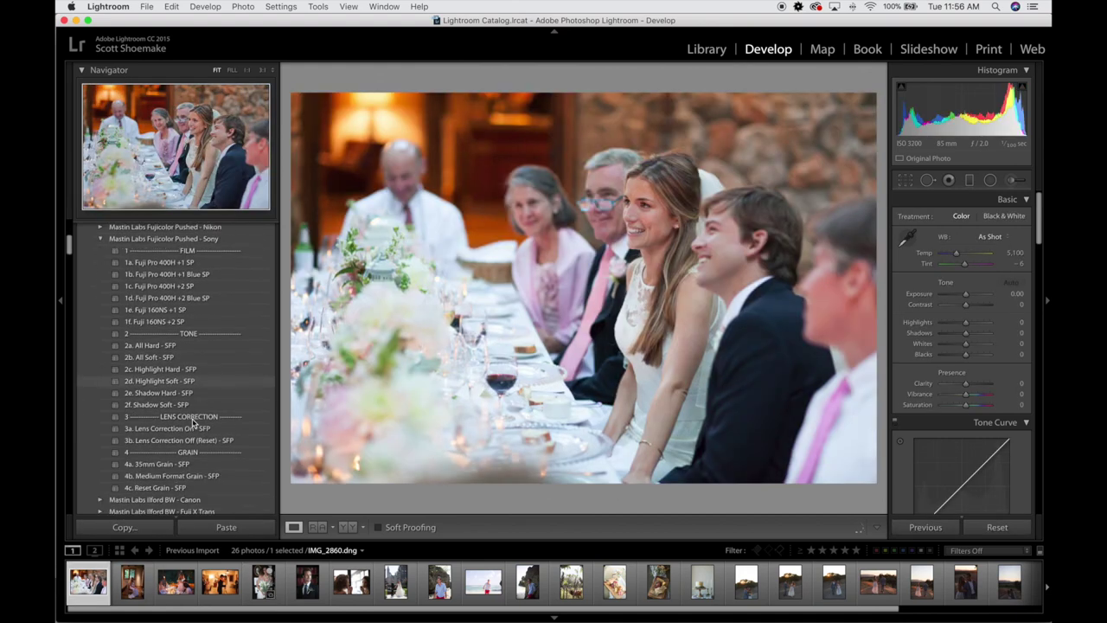
scroll(192, 422, "down", 1)
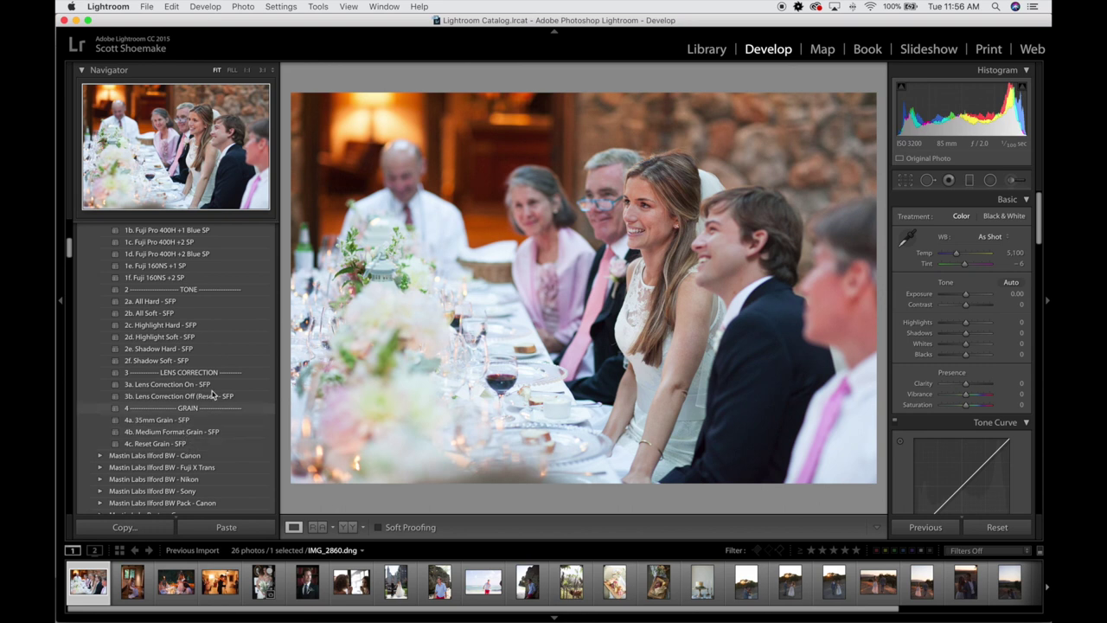
scroll(203, 340, "up", 8)
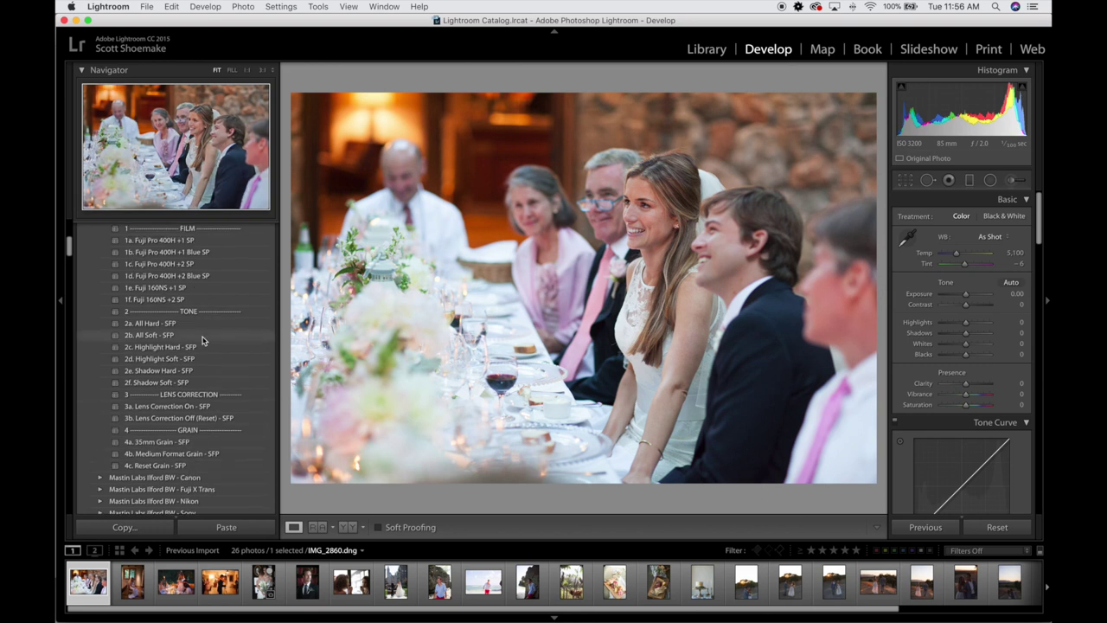
scroll(202, 340, "down", 6)
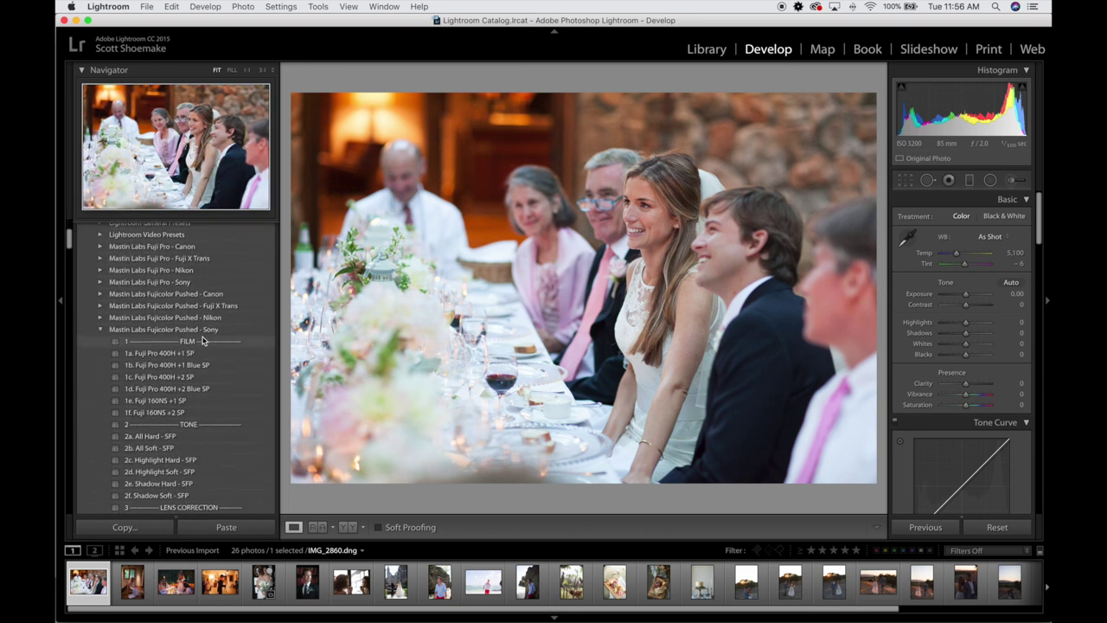
scroll(203, 340, "down", 2)
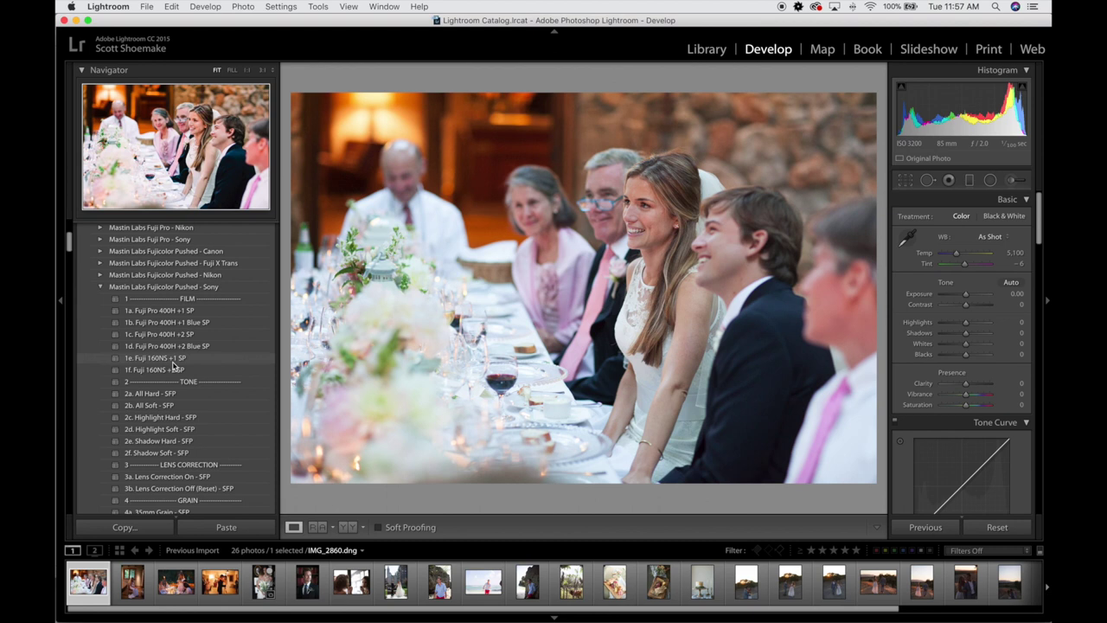
- Apply 1e. Fuji 160NS +1 SP, then set Temp 5,300 and Tint −19, checking at 1:1
left_click(174, 363)
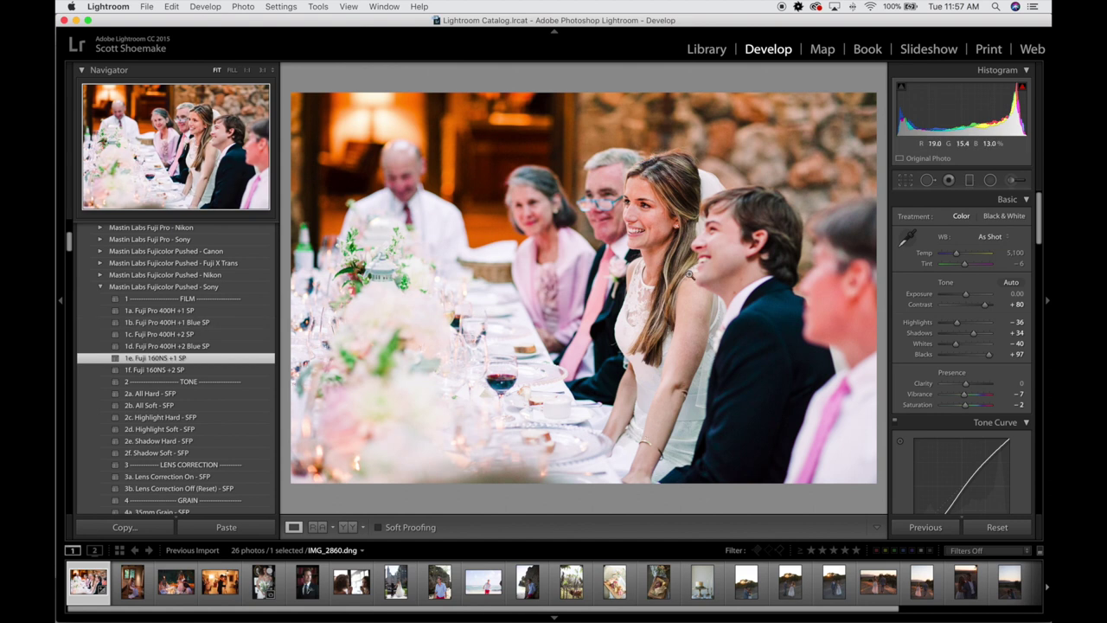
left_click(667, 217)
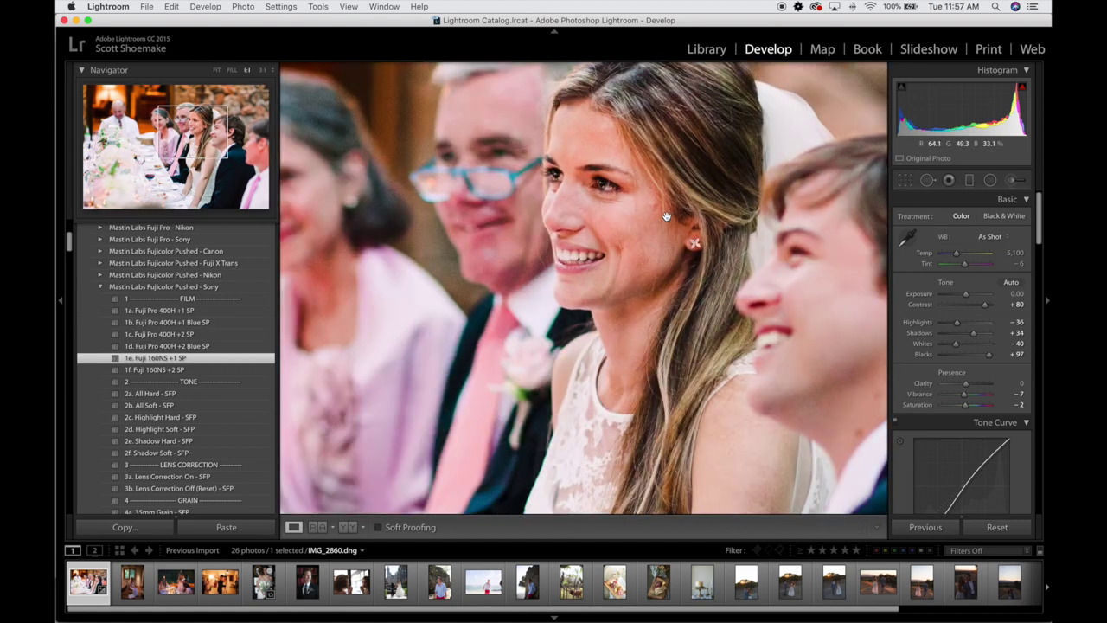
key("shift")
key("shift+minus")
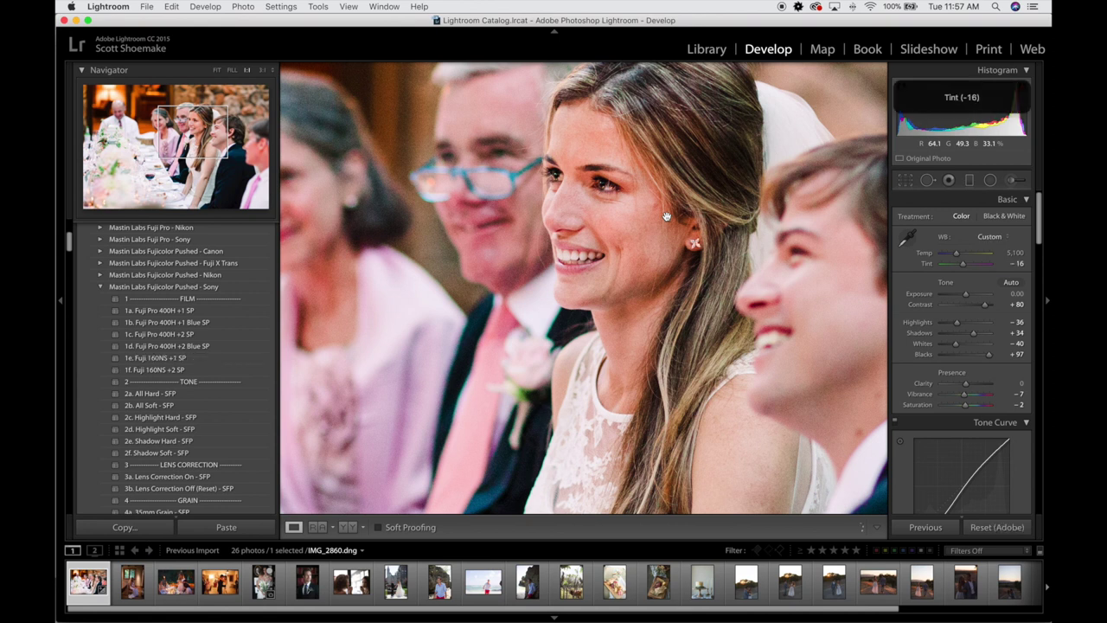
key("shift+minus")
key("shift+equal")
key("comma")
key("shift+equal")
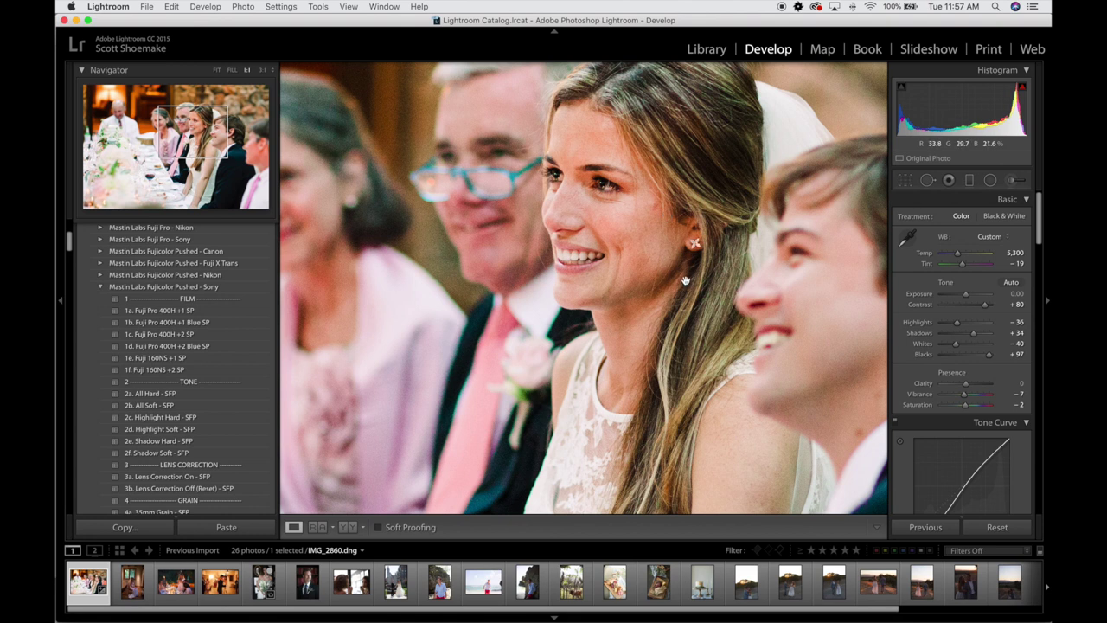
left_click(664, 341)
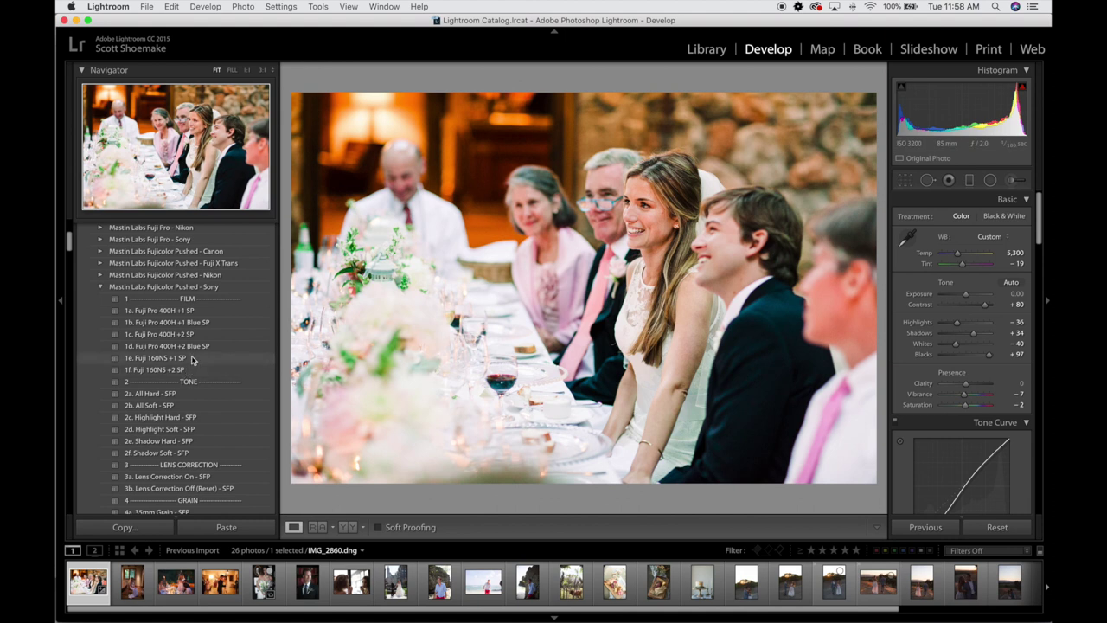
- Add the 4b. Medium Format Grain - SFP preset to the dinner photo
scroll(192, 381, "down", 3)
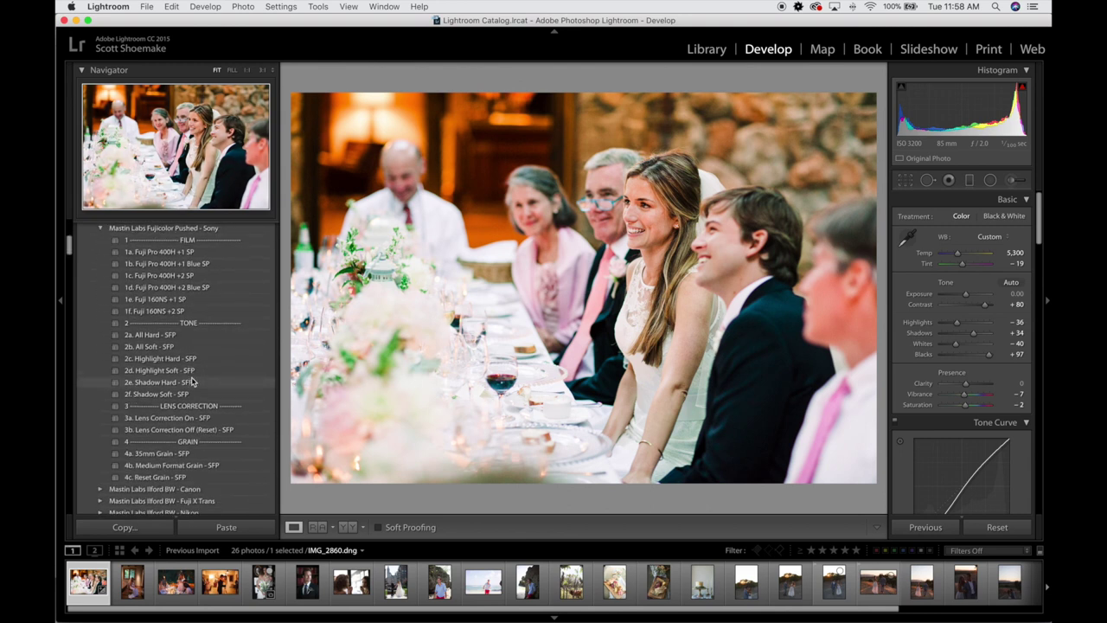
left_click(195, 468)
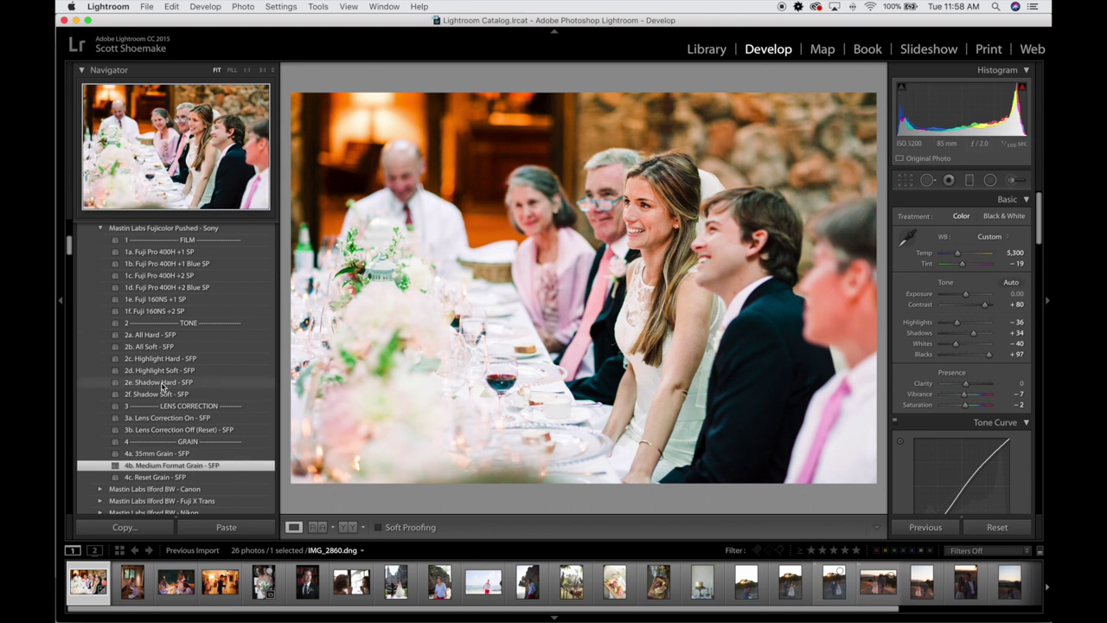
scroll(162, 380, "up", 1)
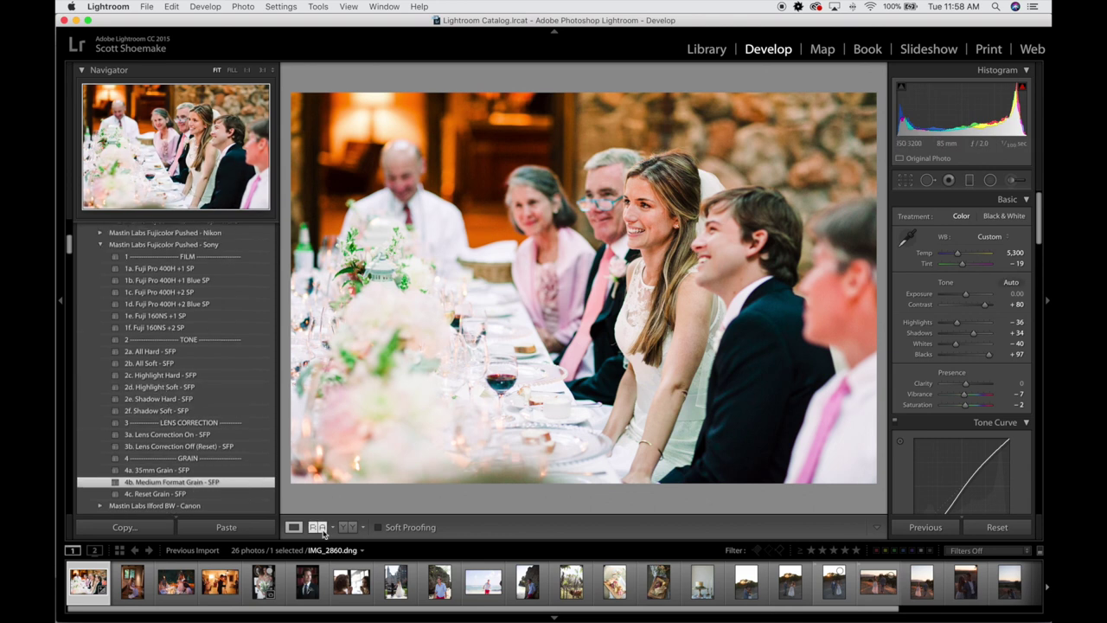
- Compare before and after, then open DSCF1485.dng, the bride by the window
left_click(347, 528)
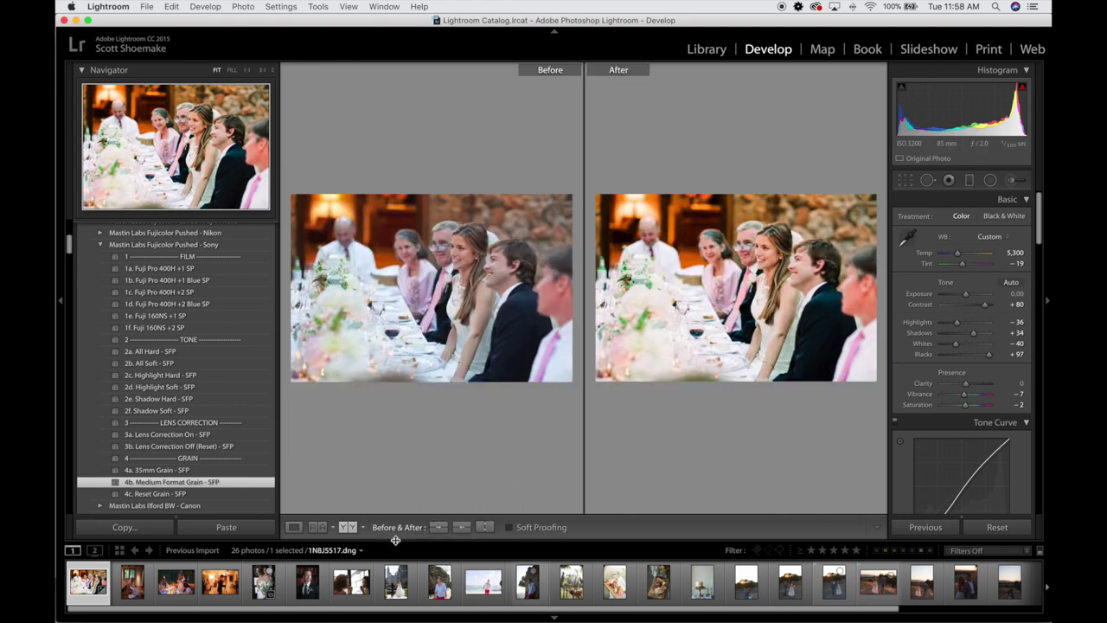
left_click(295, 529)
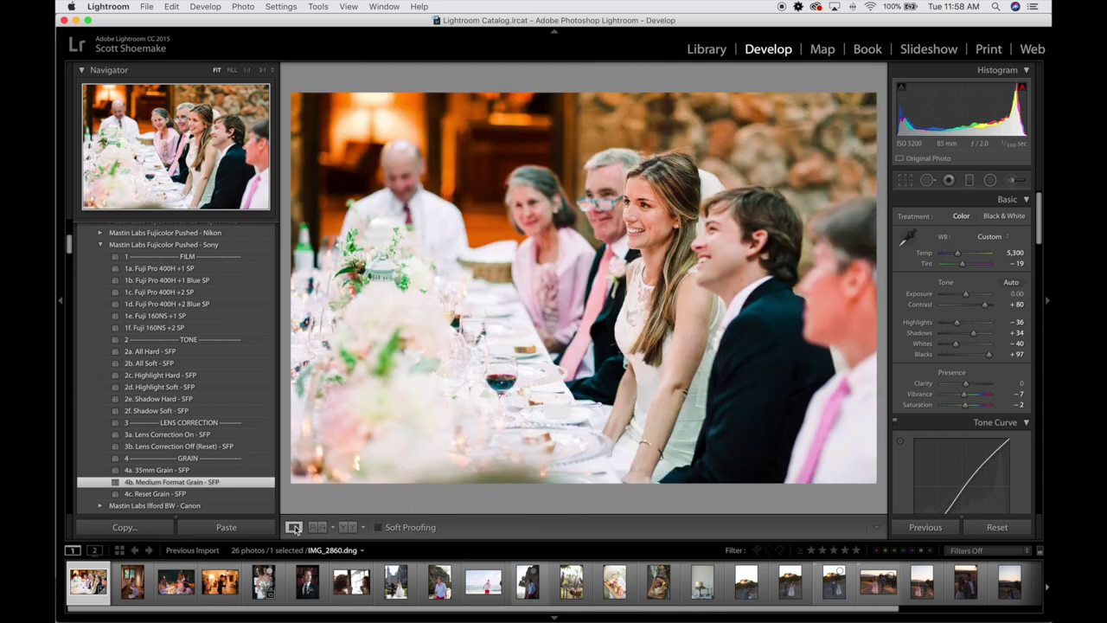
left_click(134, 584)
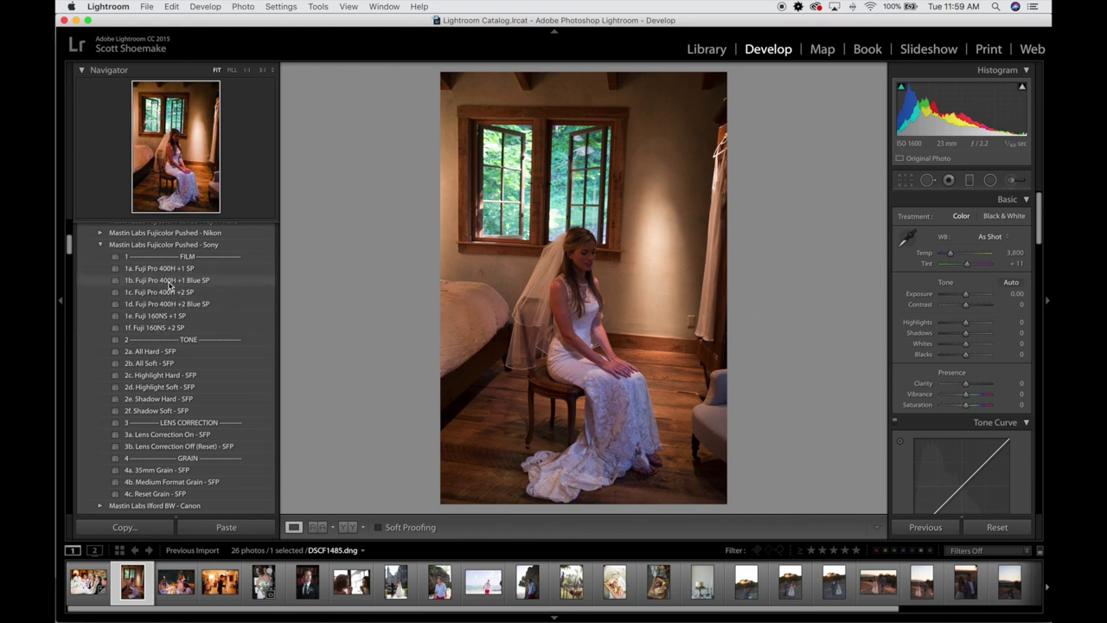
- Apply 1b. Fuji Pro 400H +1 Blue SP with Exposure +0.30, Temp 3,600 and Tint -6
left_click(169, 282)
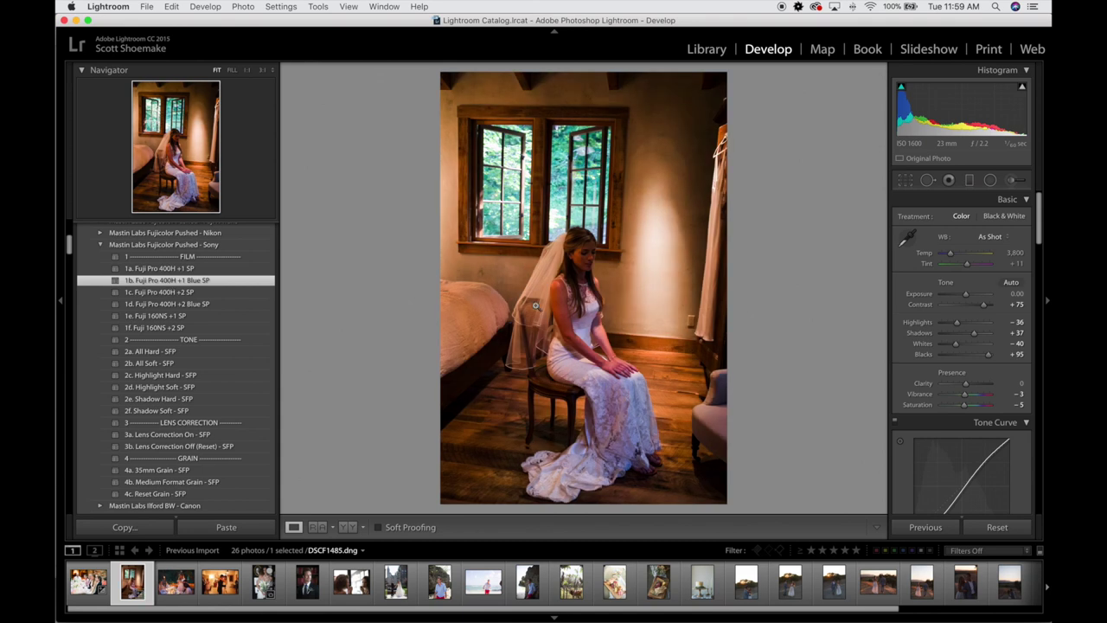
key("shift+equal")
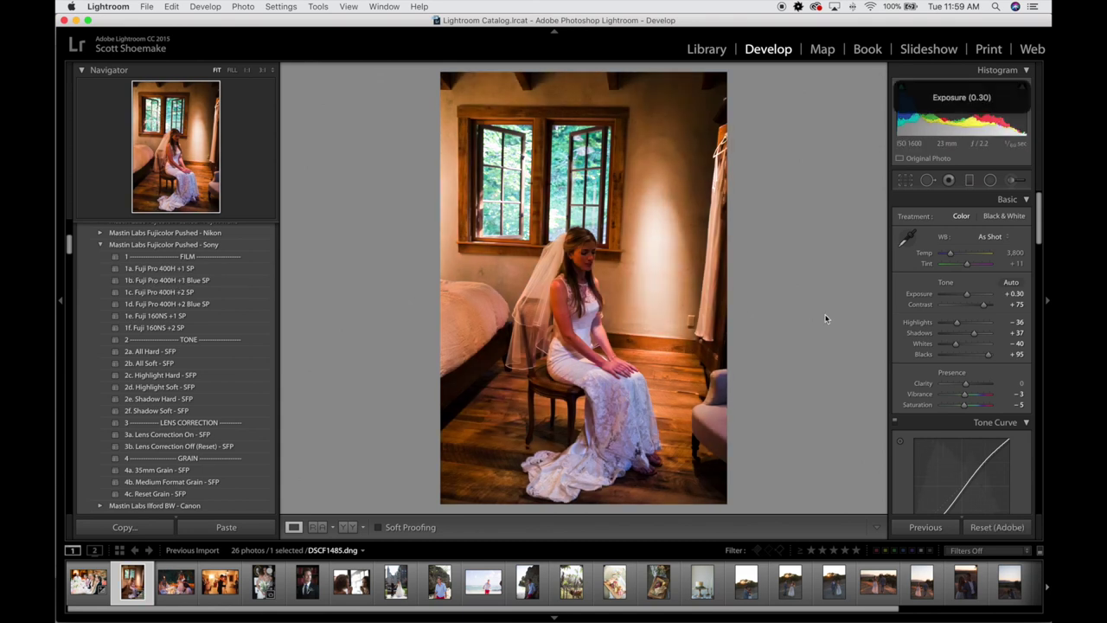
key("shift+equal")
key("comma")
key("comma")
key("shift+minus")
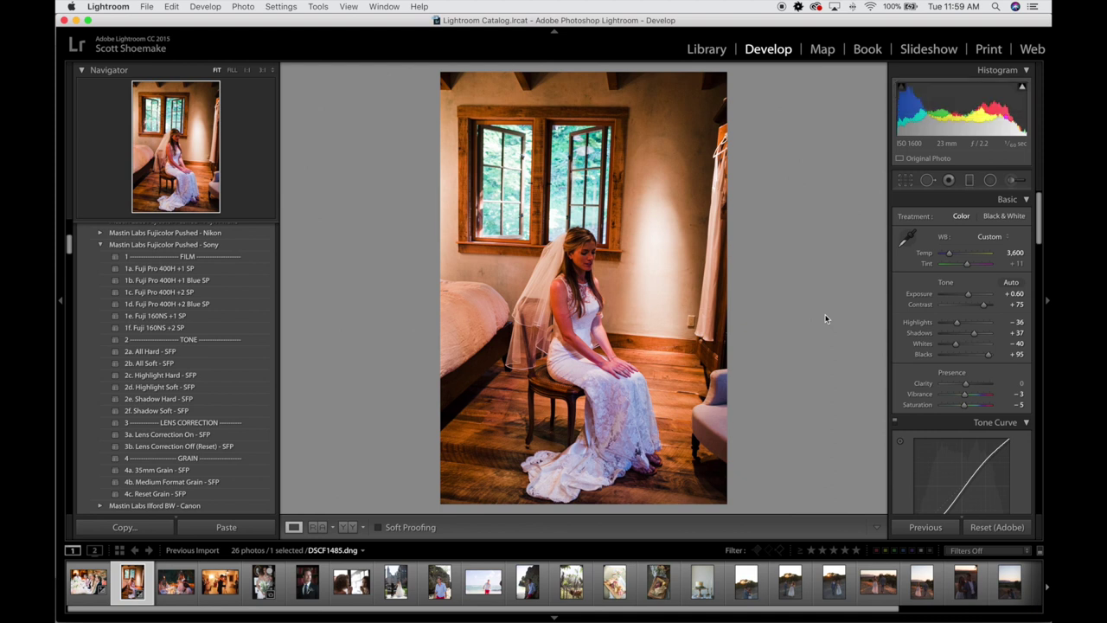
key("period")
key("shift+minus")
key("shift+minus")
key("equal")
key("equal")
key("equal")
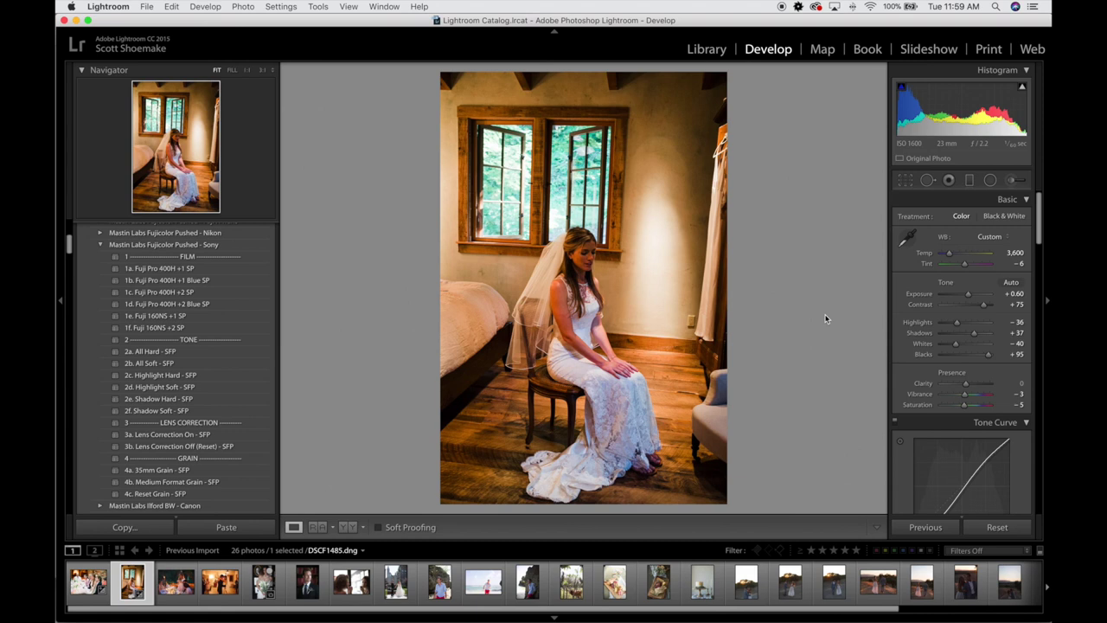
key("super+shift+z")
key("super+shift+z")
- Adjust the tone curve regions, lowering Darks to +47
scroll(957, 339, "down", 5)
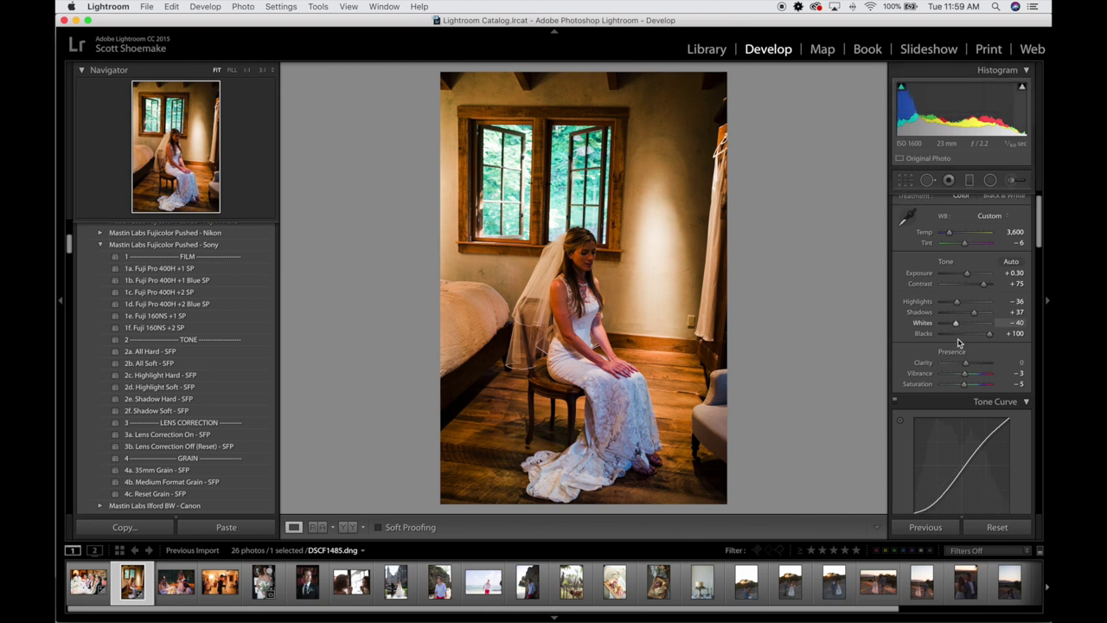
scroll(957, 339, "down", 1)
left_click_drag(962, 358, 980, 380)
left_click(982, 382)
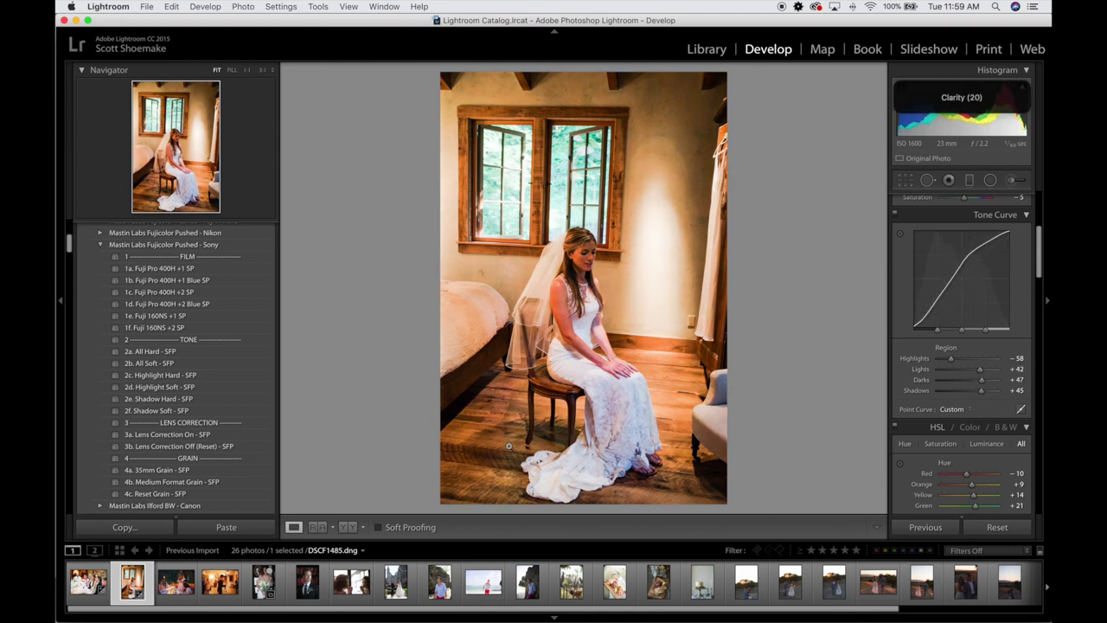
- Add the 4b. Medium Format Grain preset and inspect the grain at 1:1
left_click(187, 487)
left_click(570, 256)
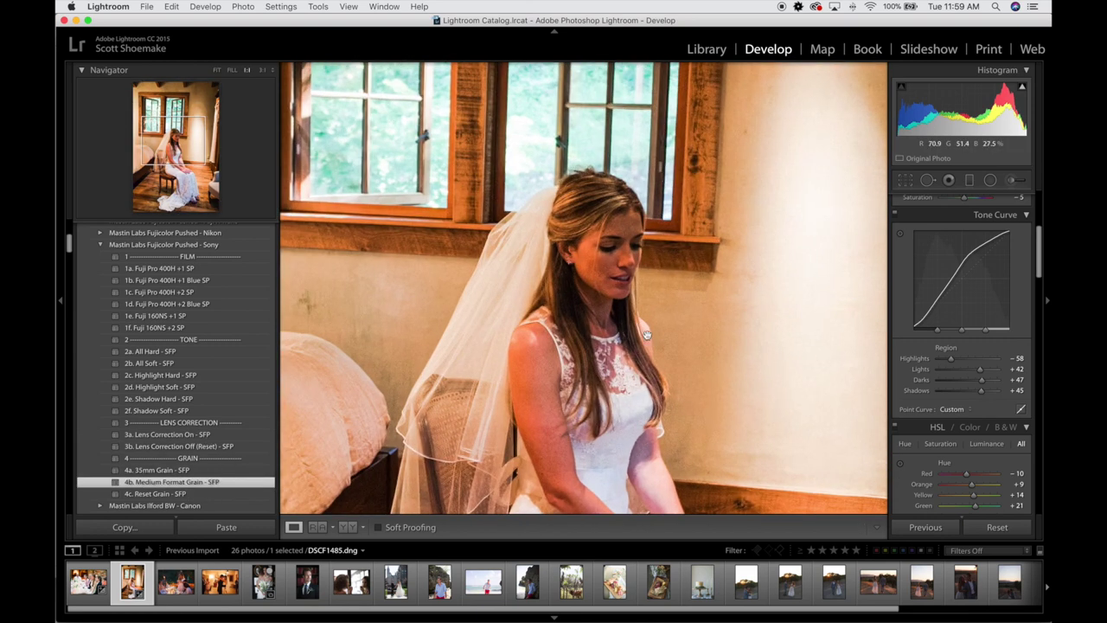
left_click(719, 296)
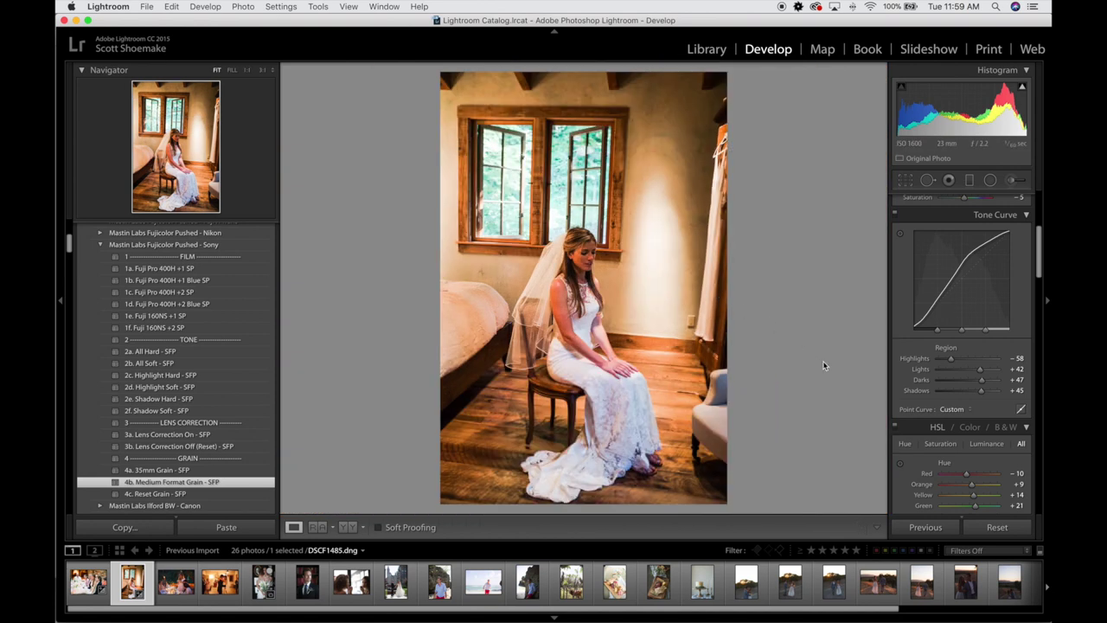
- Slightly straighten the photo with the Crop tool, then move to the dinner toast photo
key("r")
left_click_drag(736, 502, 747, 498)
key("r")
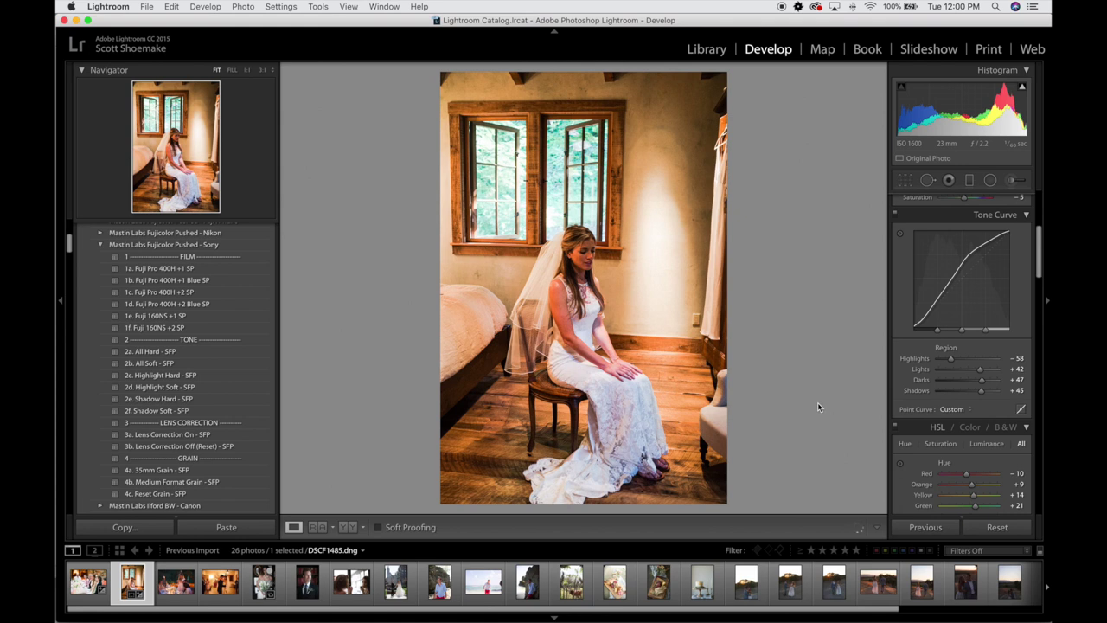
left_click(175, 580)
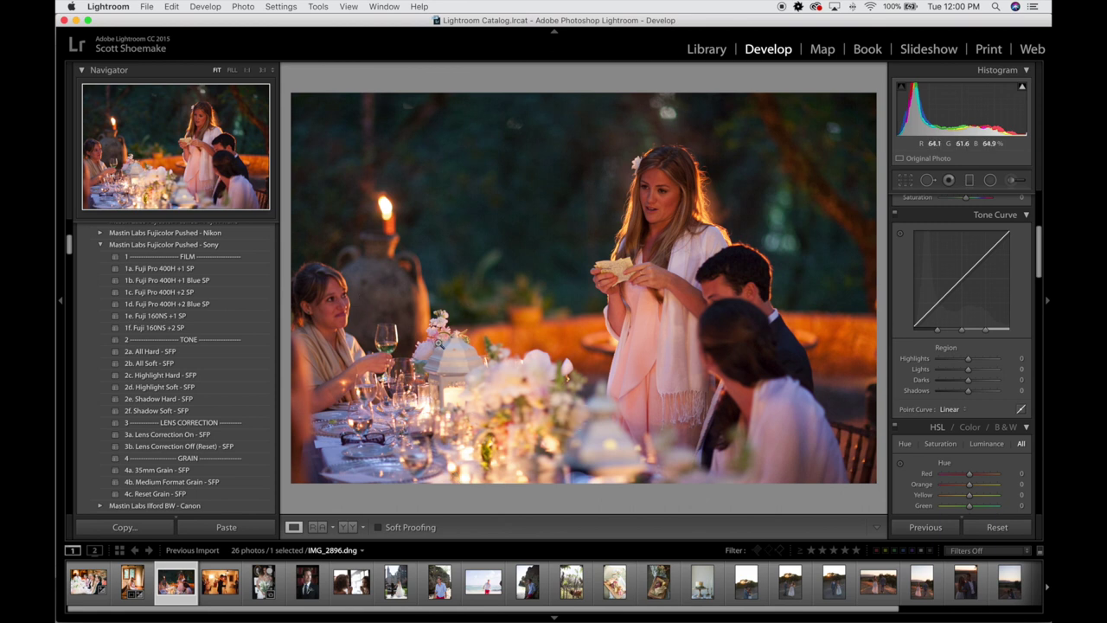
- Apply 1e. Fuji 160NS +1 SP and adjust white balance to Temp 3550, Tint -16
left_click(213, 322)
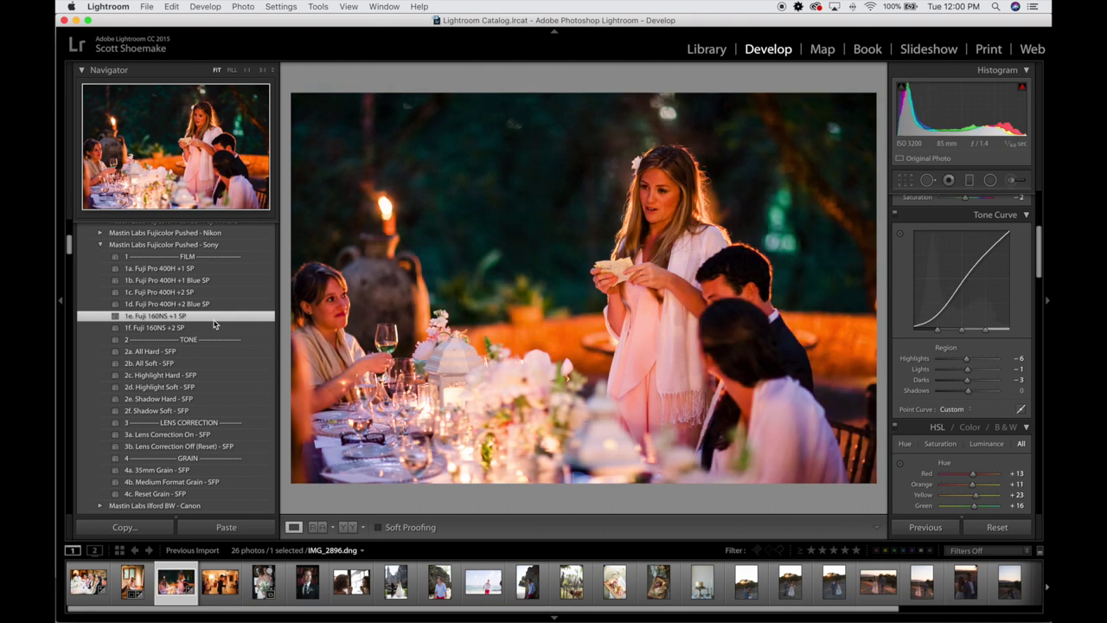
key("period")
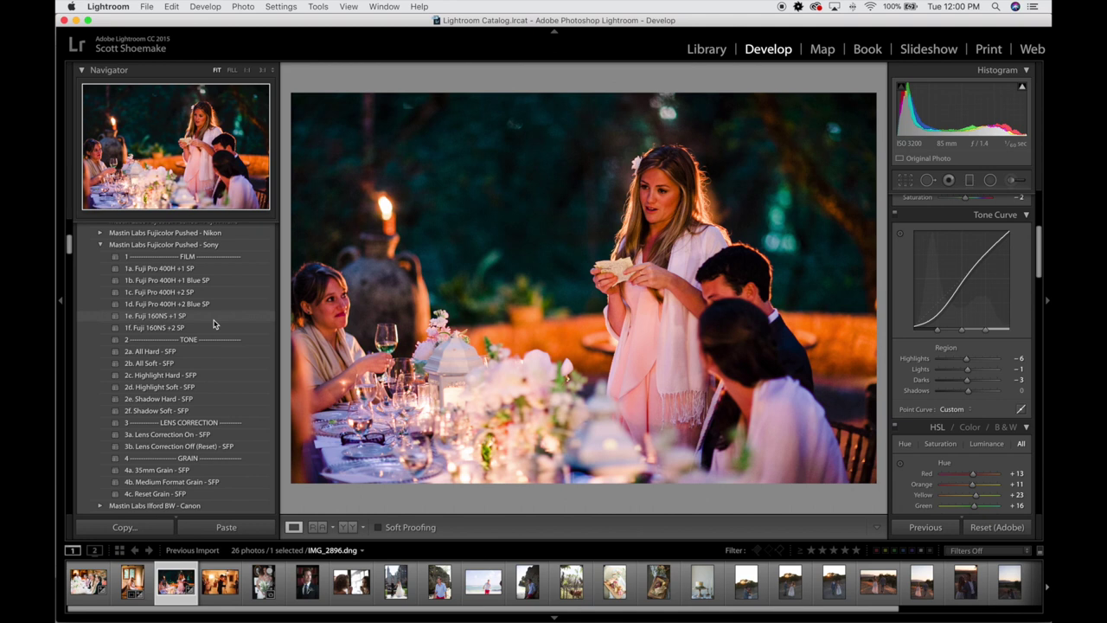
key("period")
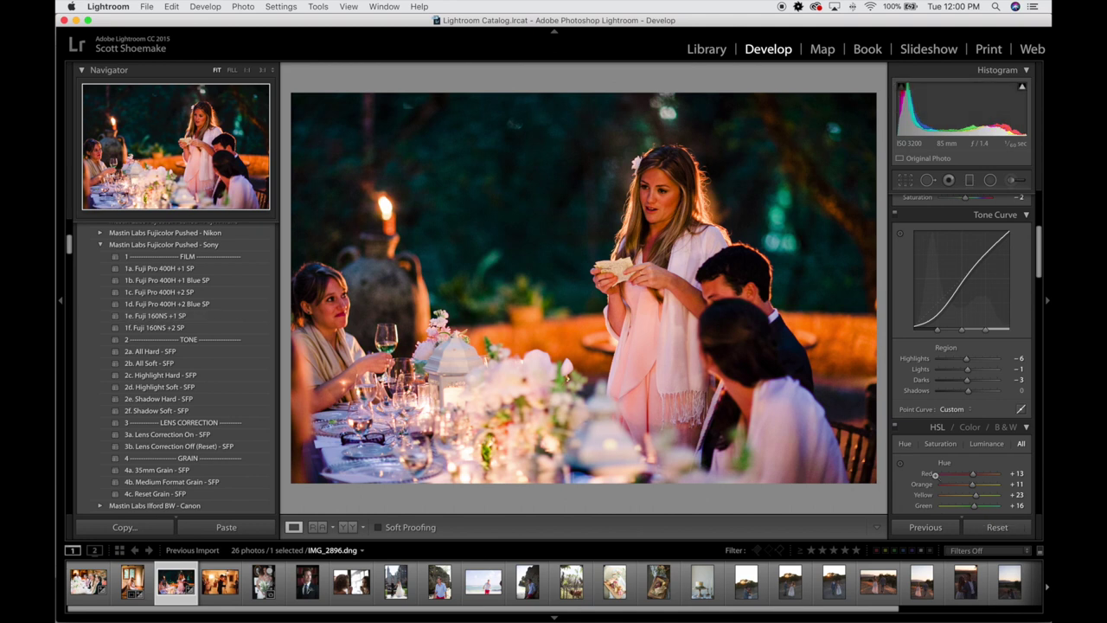
- Brighten HSL luminance to Orange +23 and Yellow +36
scroll(968, 393, "down", 5)
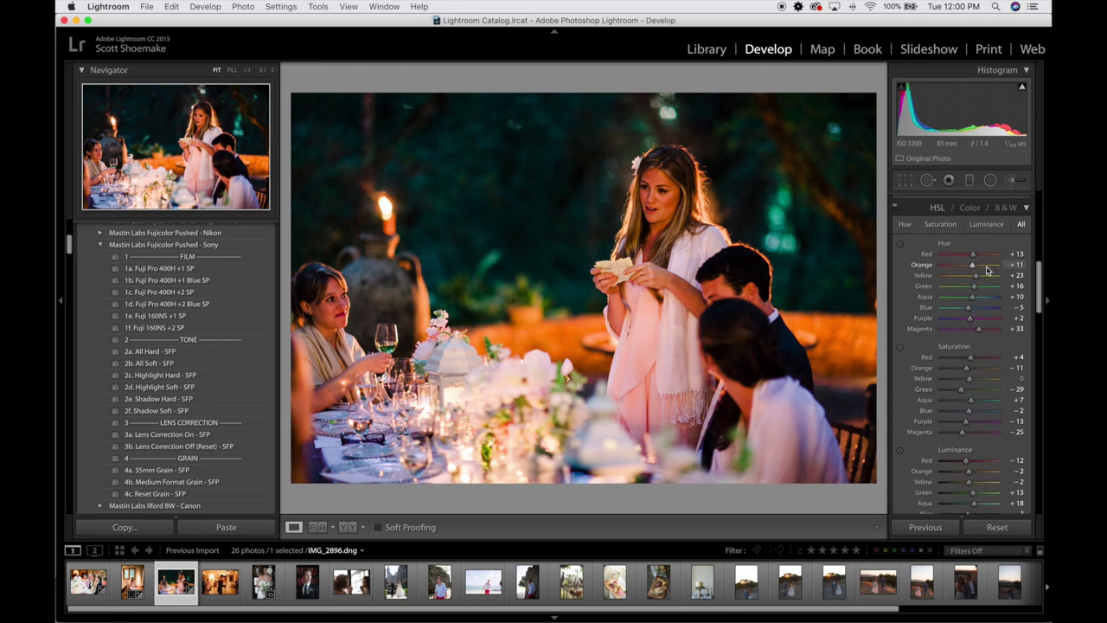
scroll(976, 294, "down", 2)
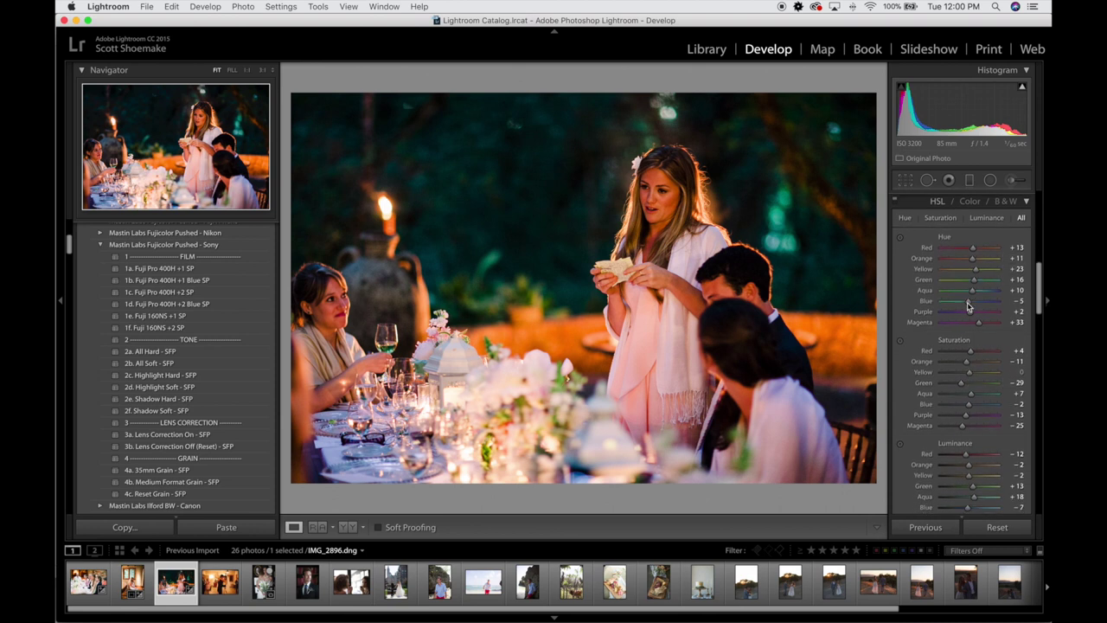
mouse_move(970, 411)
left_mouse_down()
mouse_move(984, 410)
mouse_move(977, 399)
left_mouse_up()
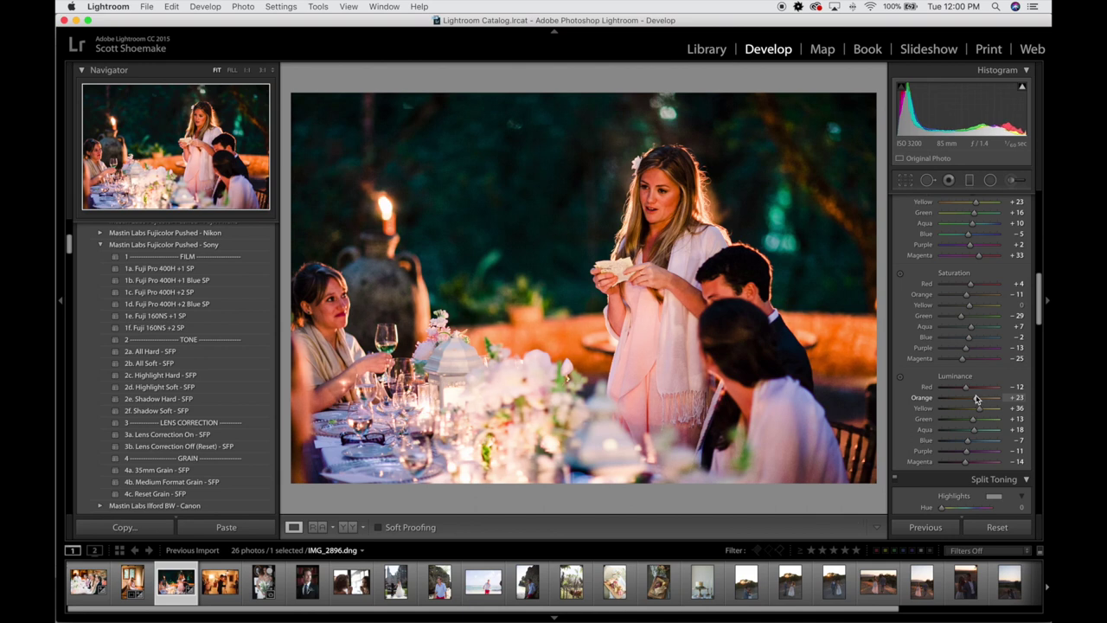
left_click(662, 192)
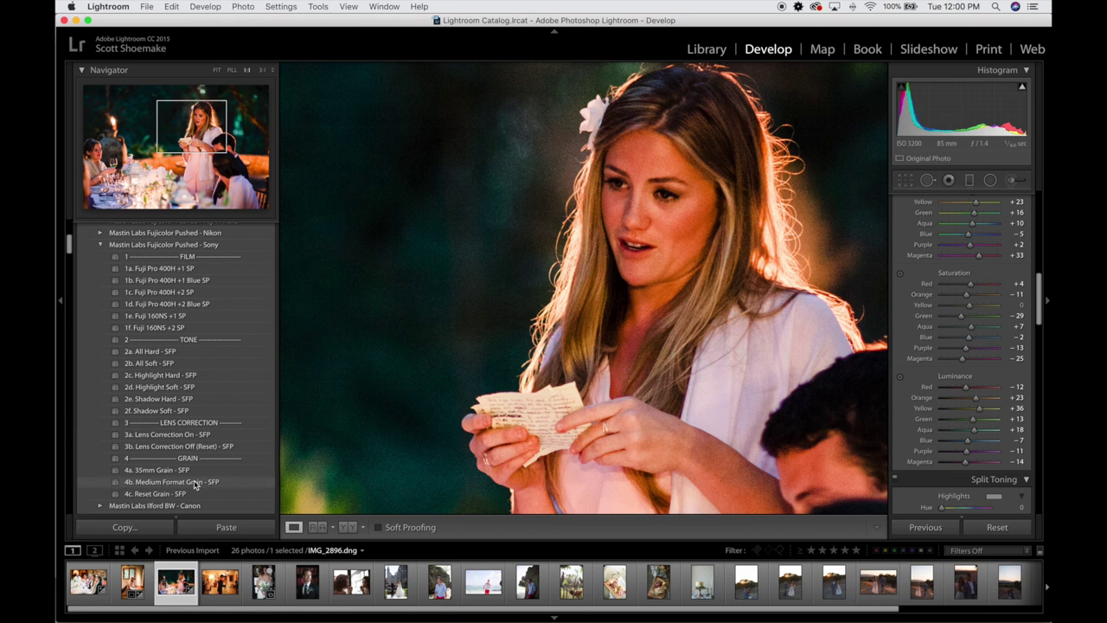
- Apply 4b. Medium Format Grain - SFP to IMG_2896.dng and inspect it at 1:1 on the woman's face
left_click(195, 482)
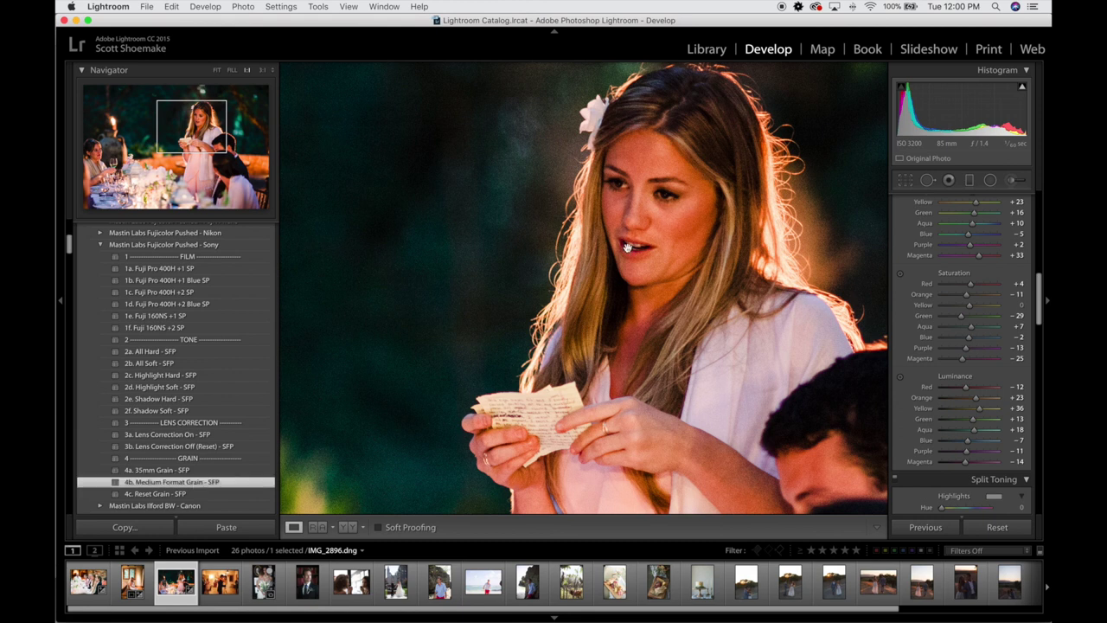
left_click(656, 204)
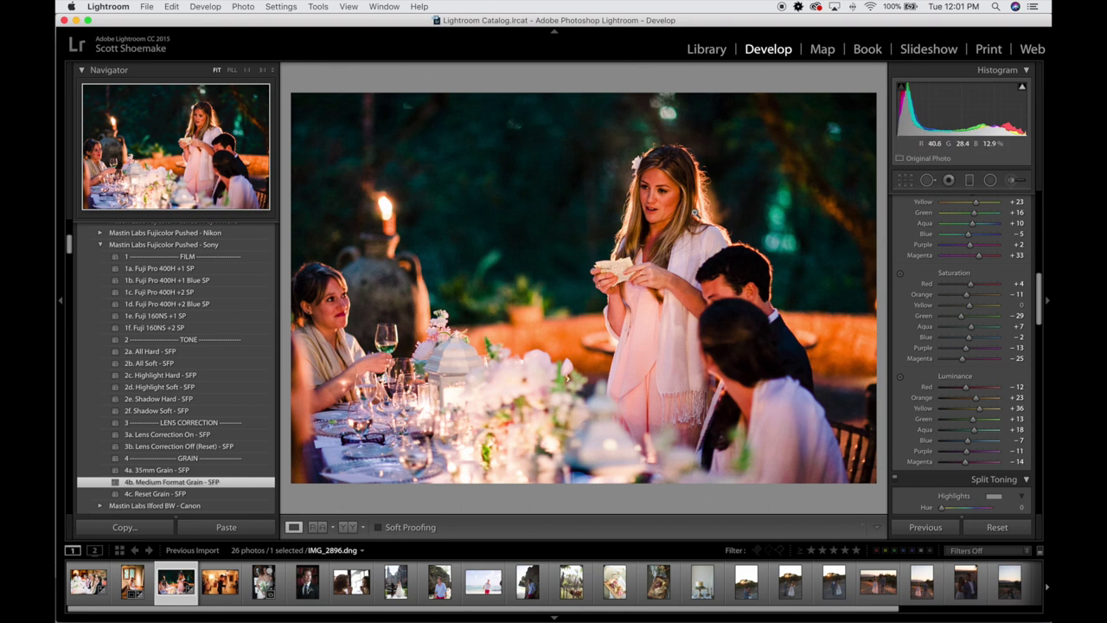
left_click(675, 198)
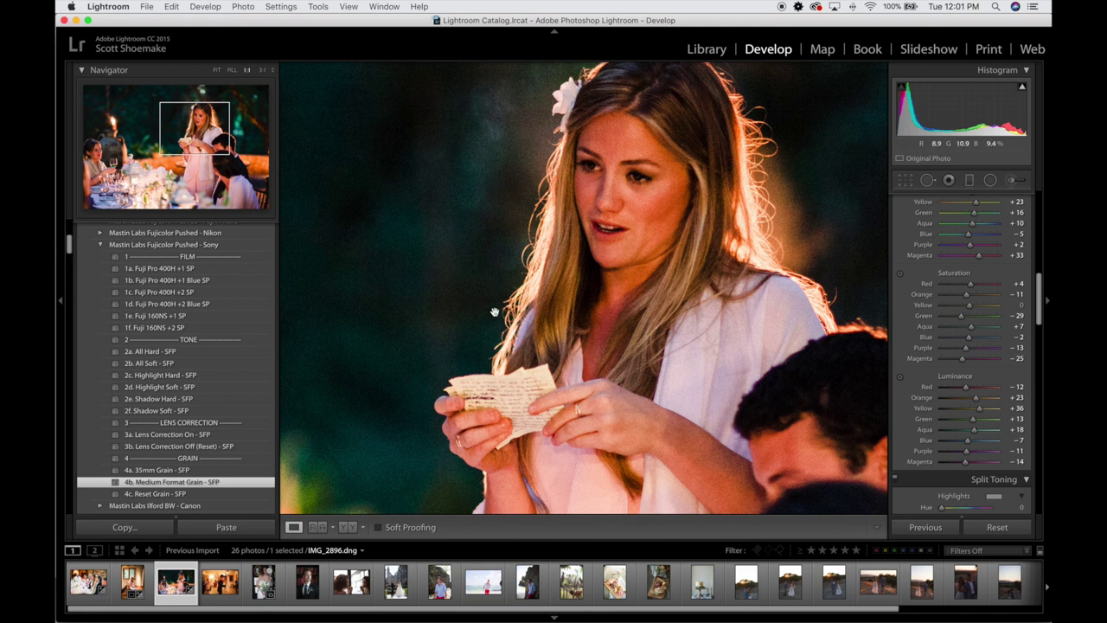
left_click(638, 313)
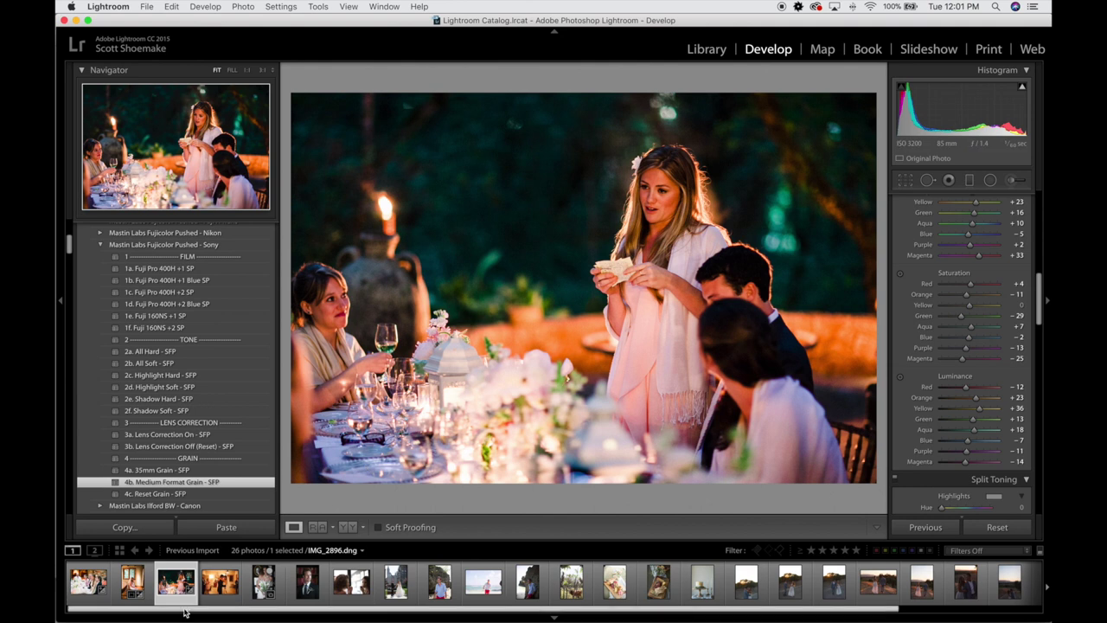
- Open the couple-dancing photo, apply 1d. Fuji Pro 400H +2 Blue SP and lift exposure slightly
left_click(221, 582)
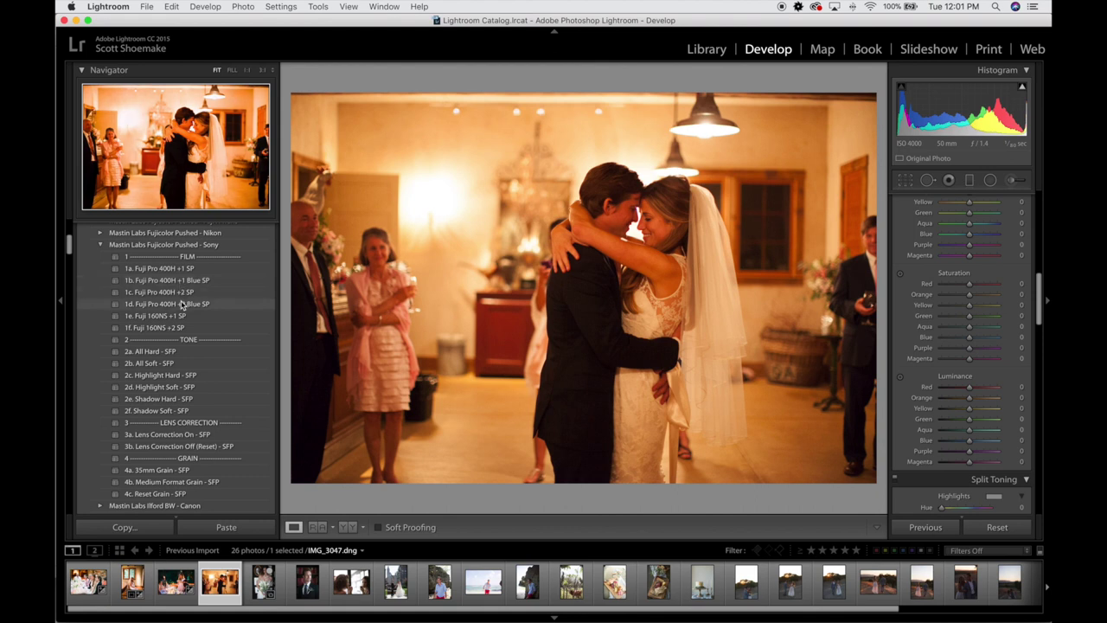
left_click(182, 305)
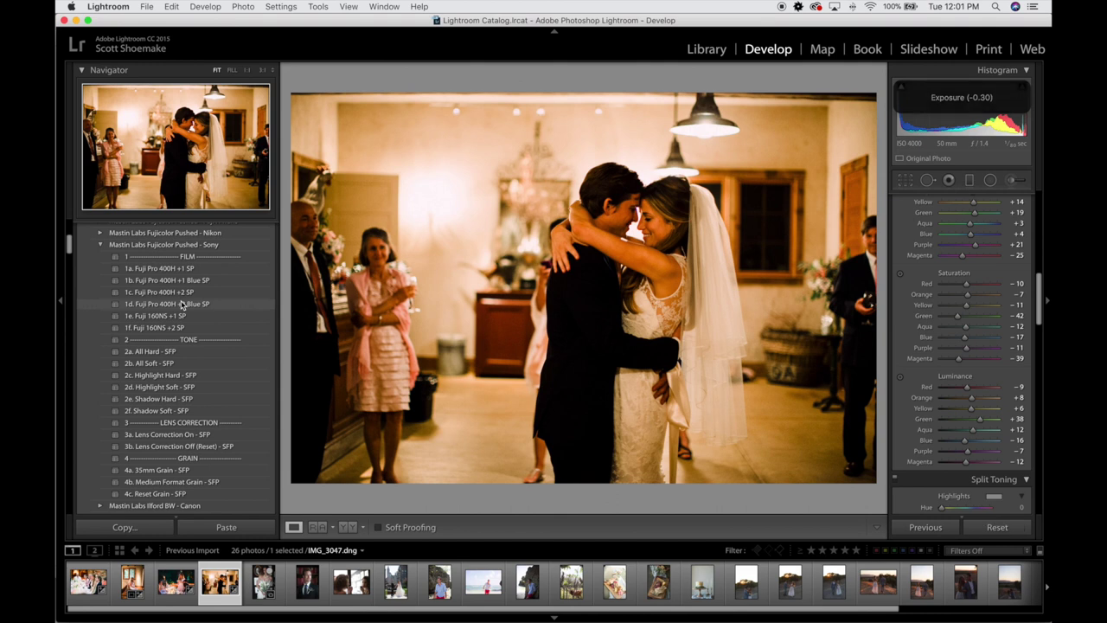
key("equal")
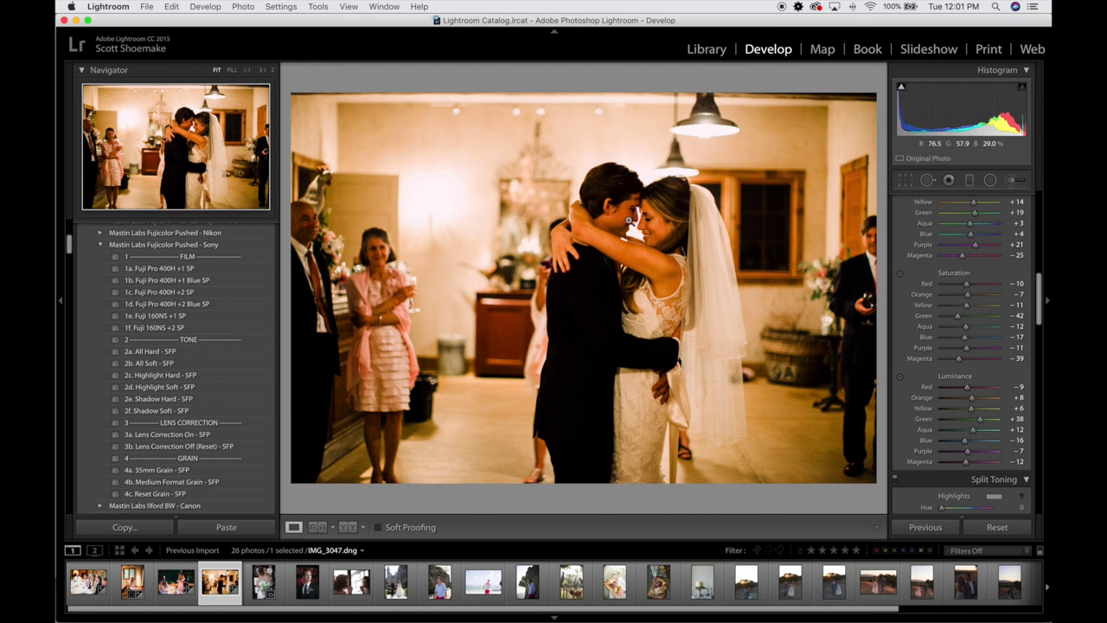
left_click(628, 219)
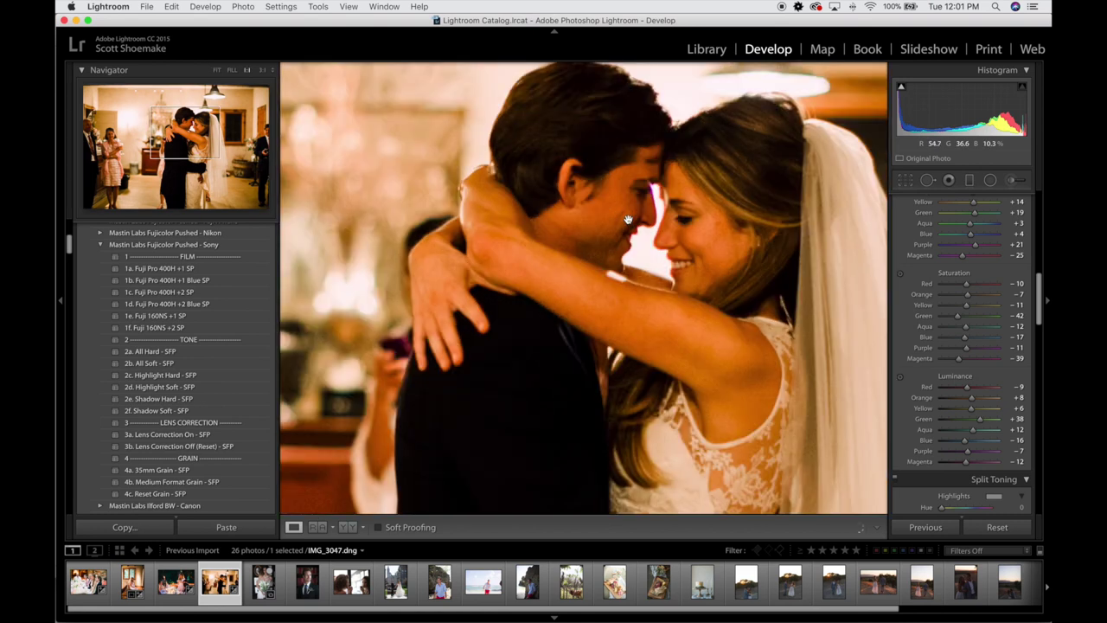
left_click(629, 220)
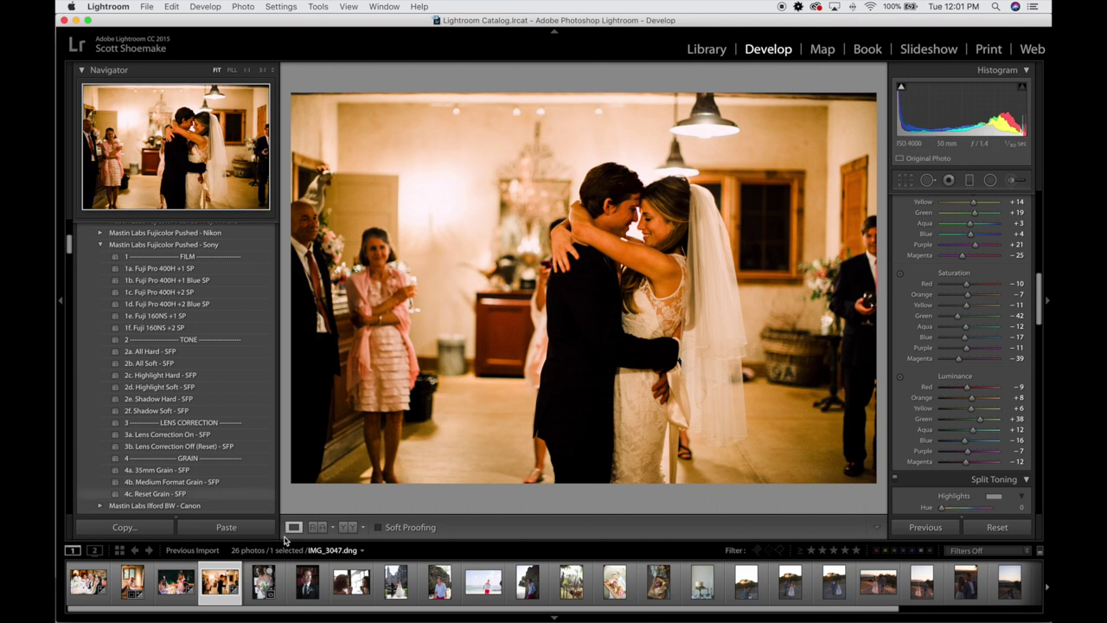
- Compare the dancing photo before and after, then open the bouquet portrait 1N8J5300.dng
left_click(267, 580)
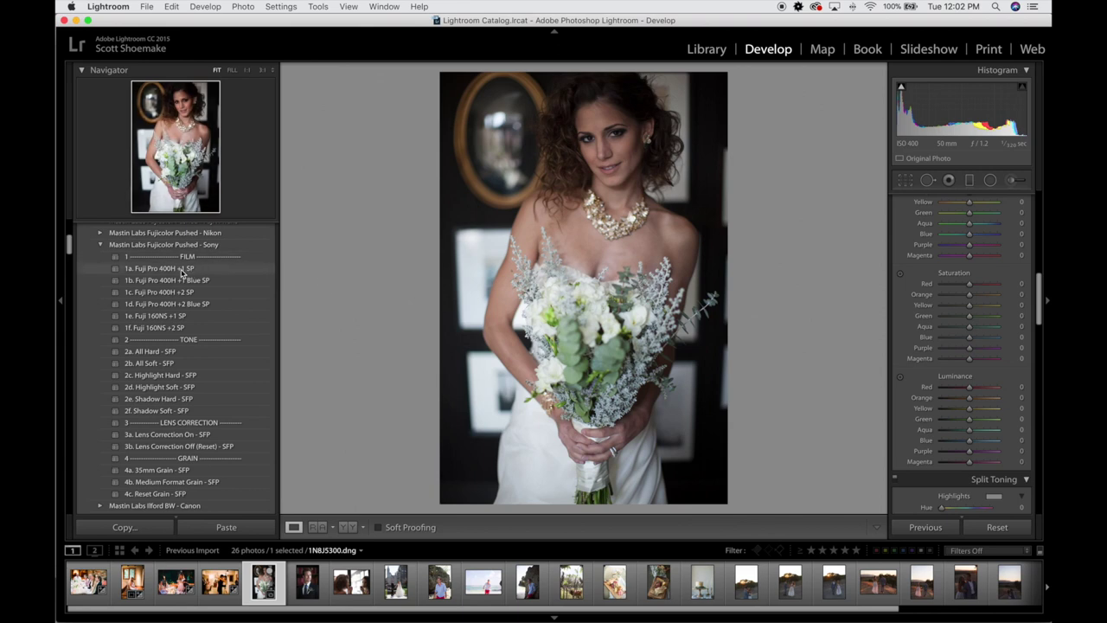
left_click(220, 581)
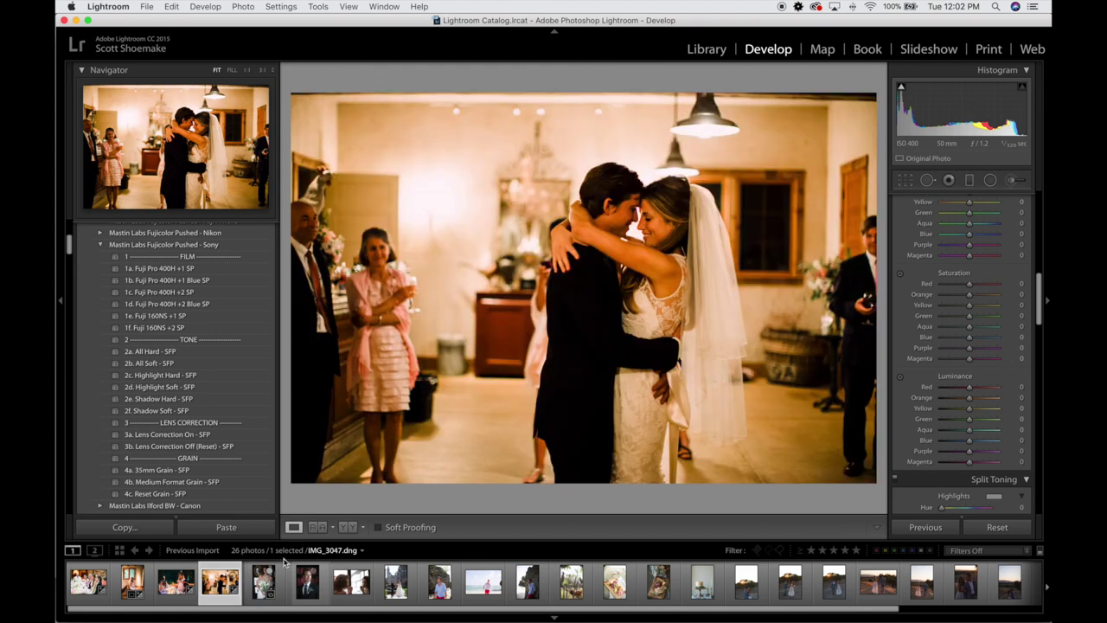
left_click(348, 528)
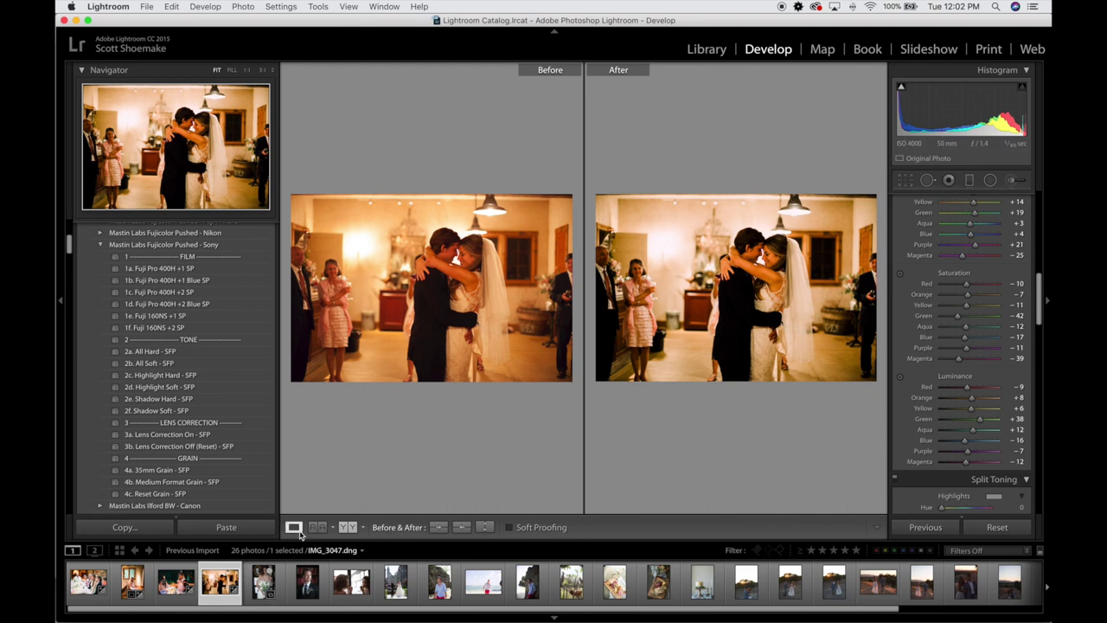
left_click(294, 526)
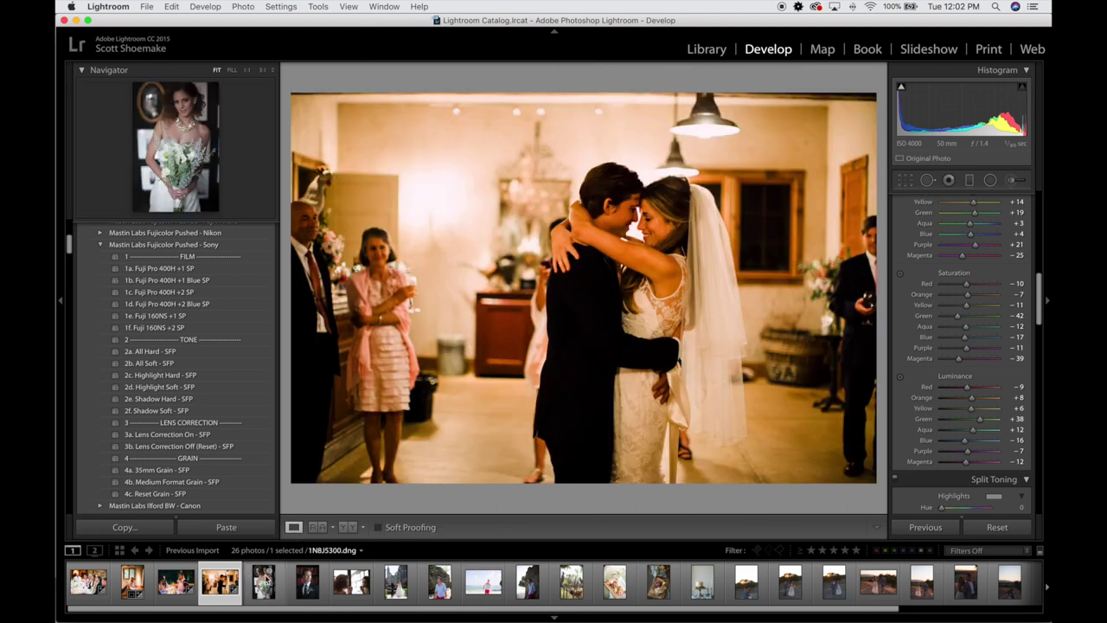
left_click(263, 582)
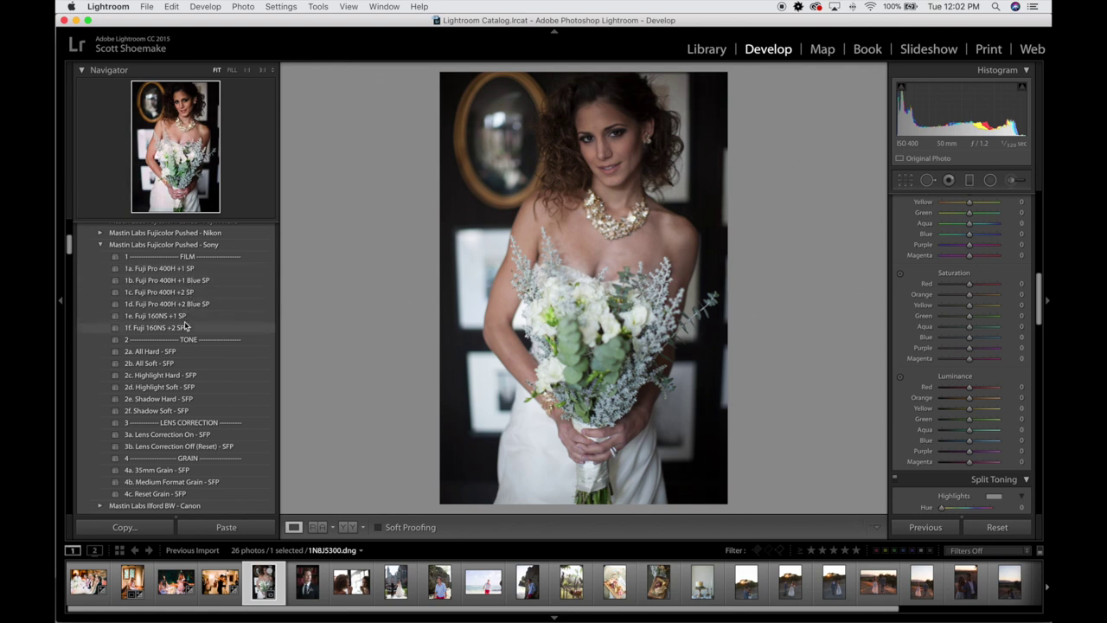
- Try several Fujicolor presets, settling on 1a. Fuji Pro 400H +1 SP with Exposure +0.10
left_click(185, 326)
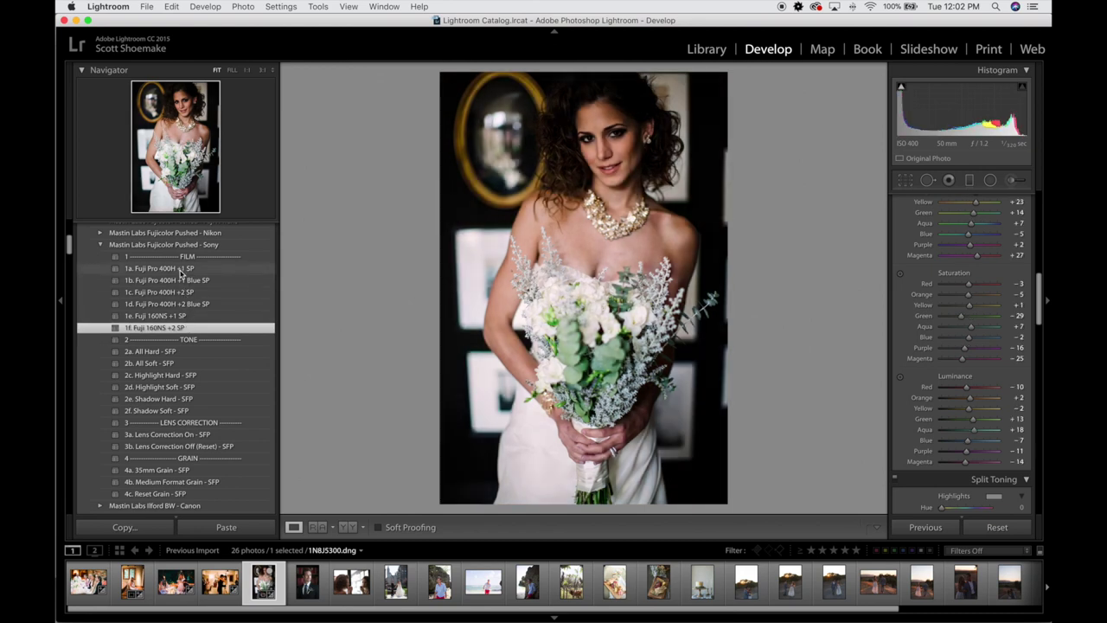
left_click(181, 270)
left_click(183, 283)
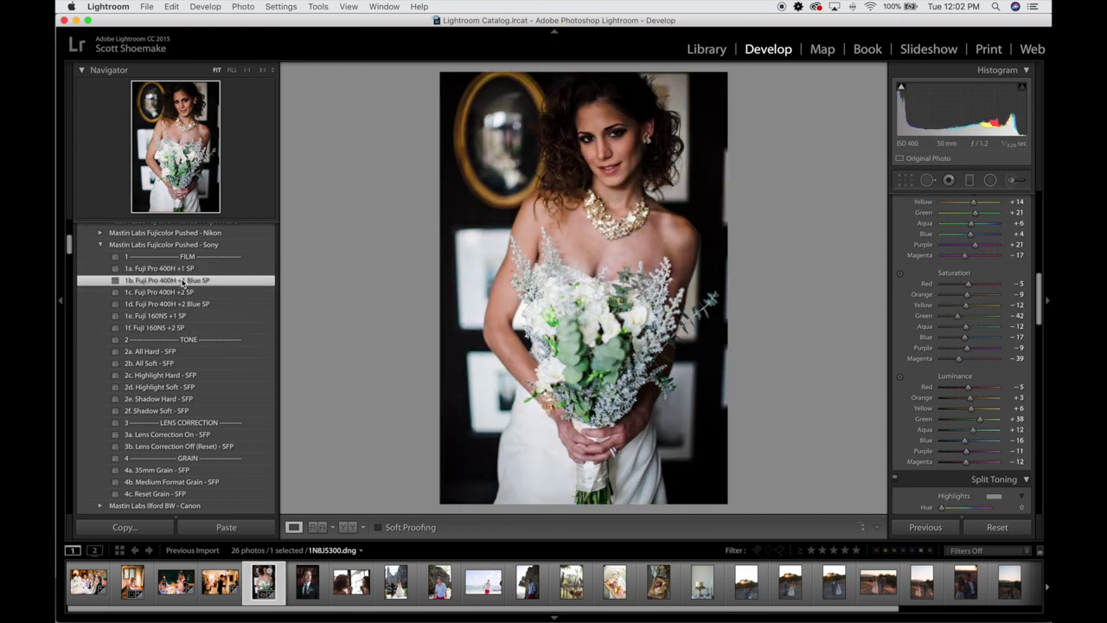
left_click(180, 294)
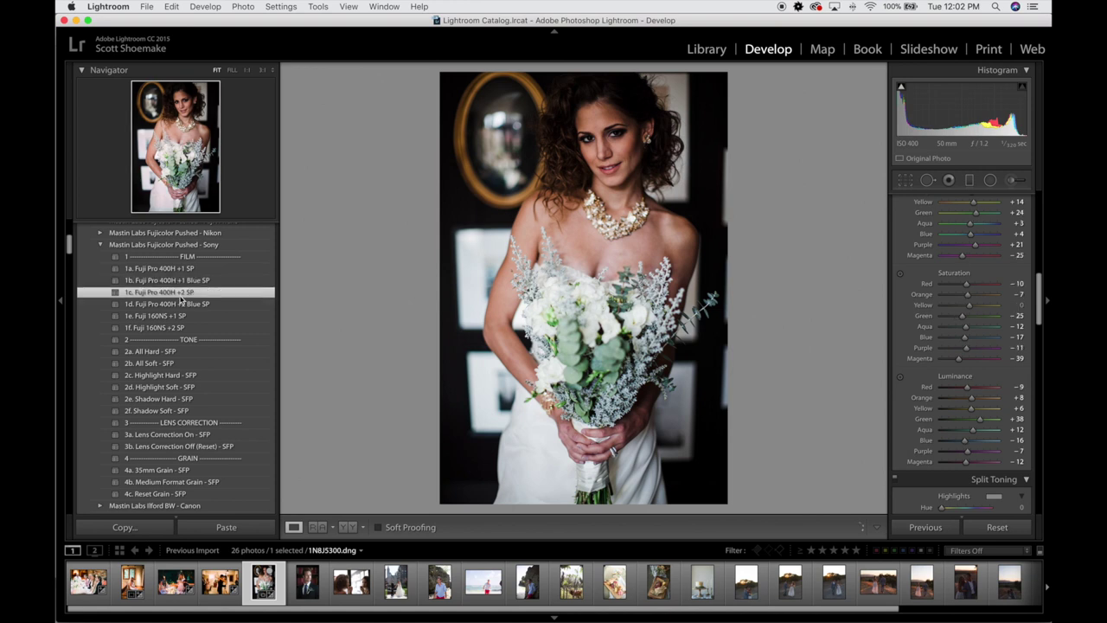
left_click(178, 269)
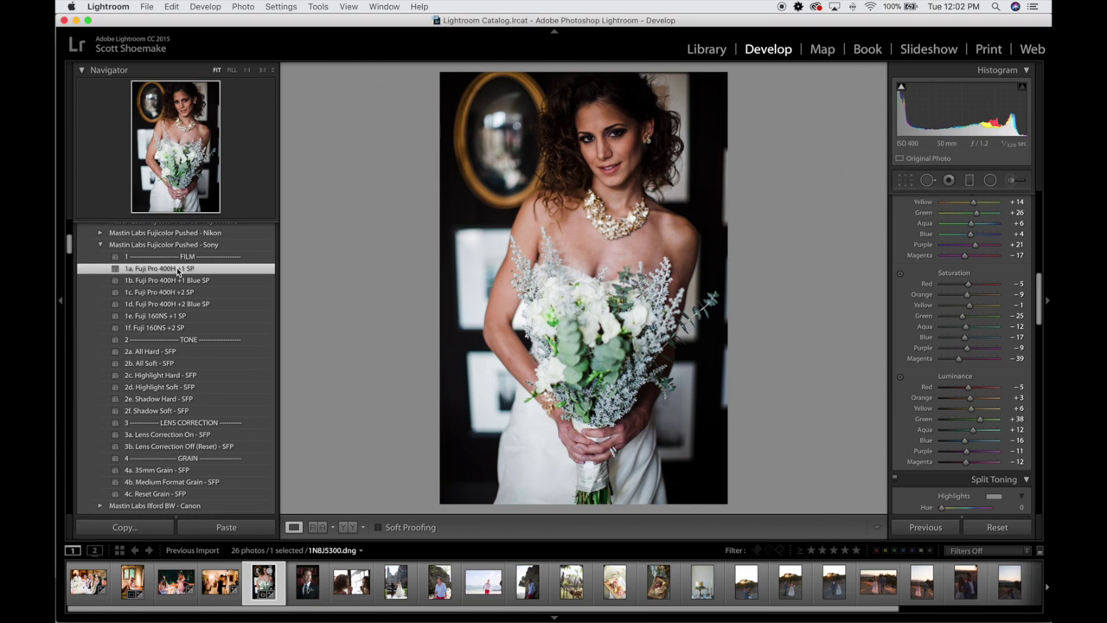
key("equal")
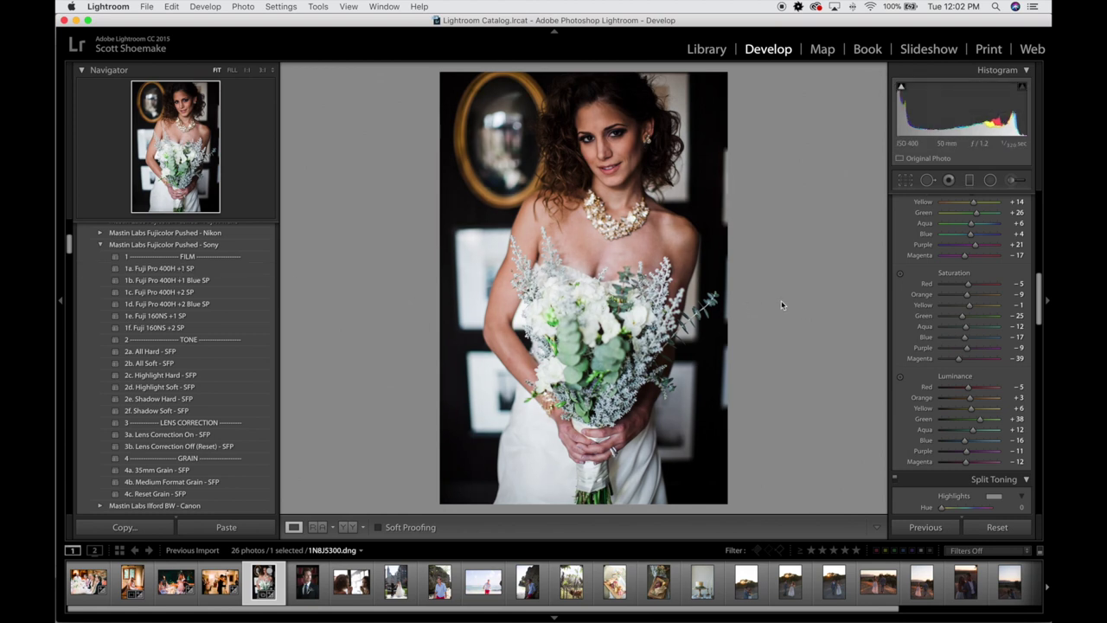
- Add medium format grain and Clarity +20, checking the bride's face at 1:1
scroll(976, 403, "up", 10)
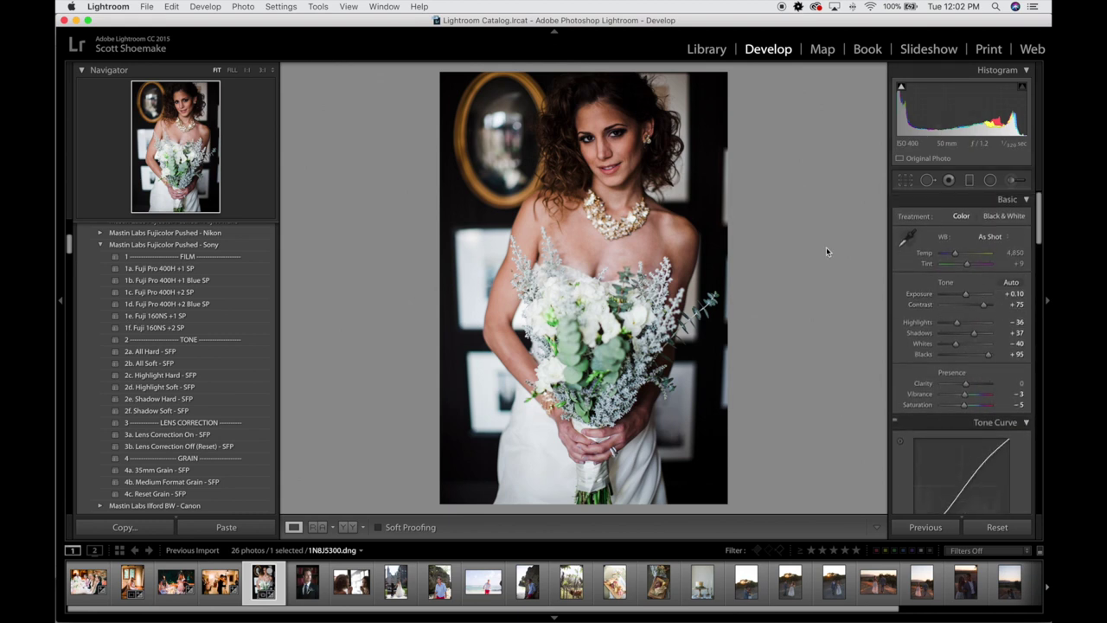
key("z")
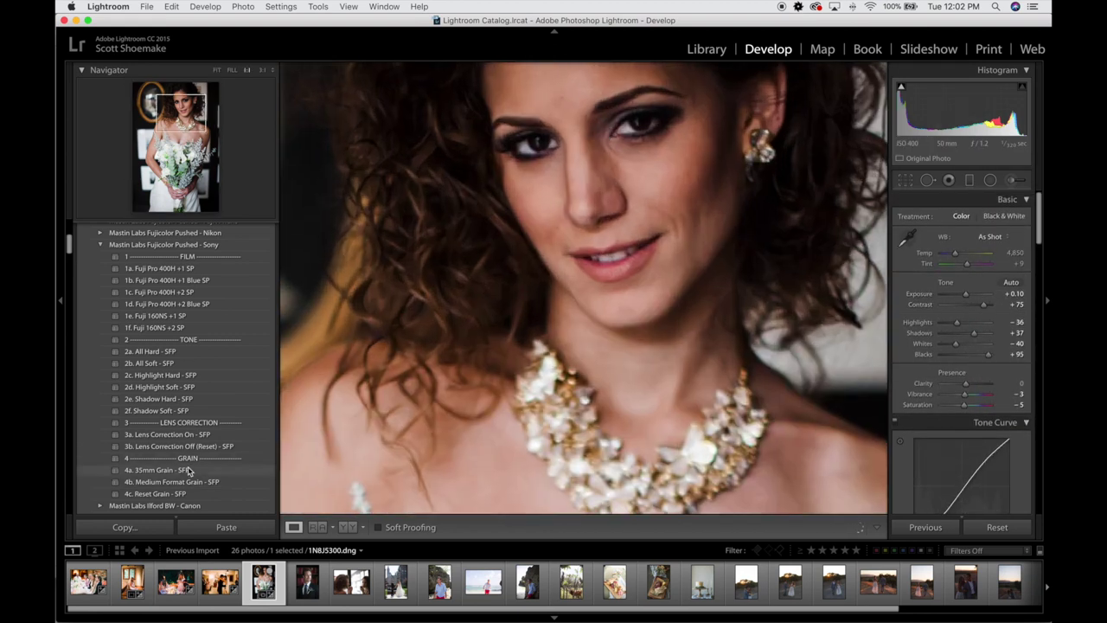
left_click(164, 482)
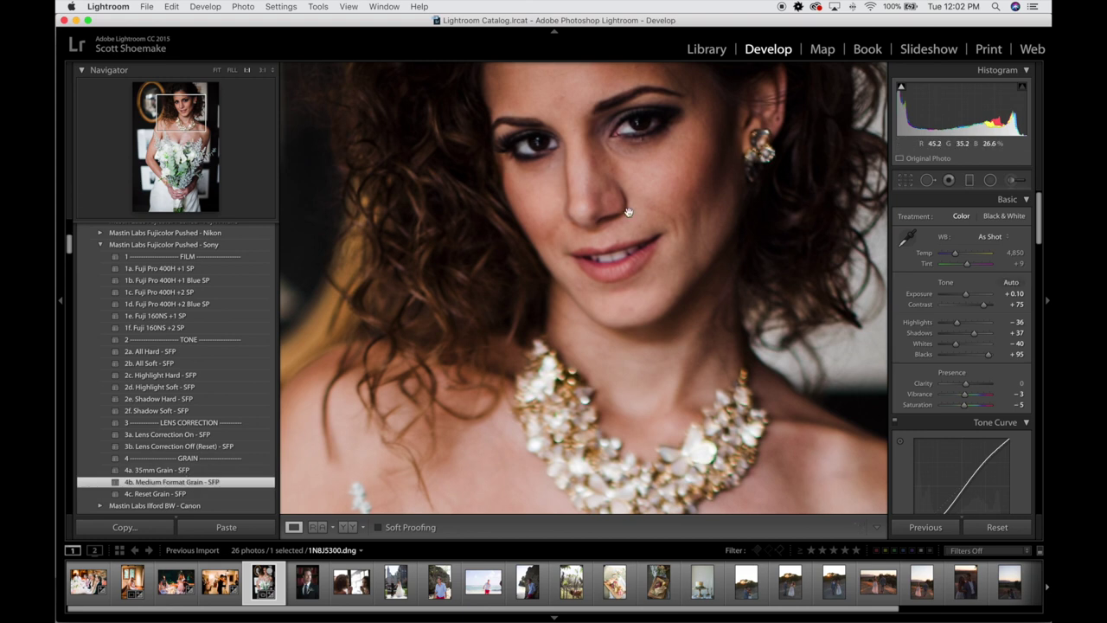
left_click_drag(635, 169, 633, 260)
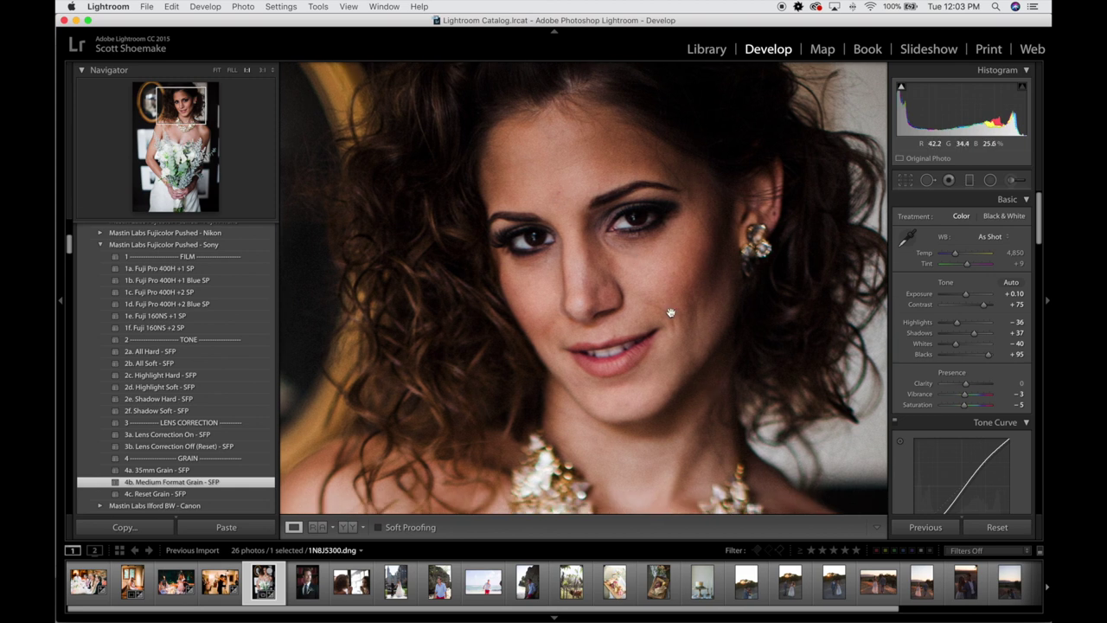
key("ctrl+z")
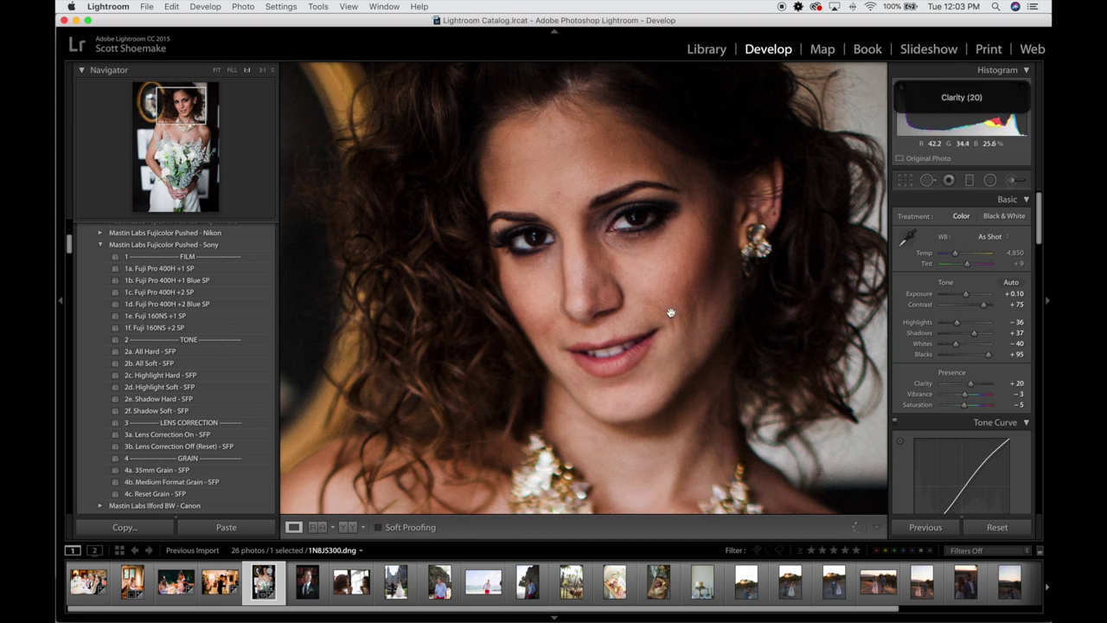
left_click(670, 313)
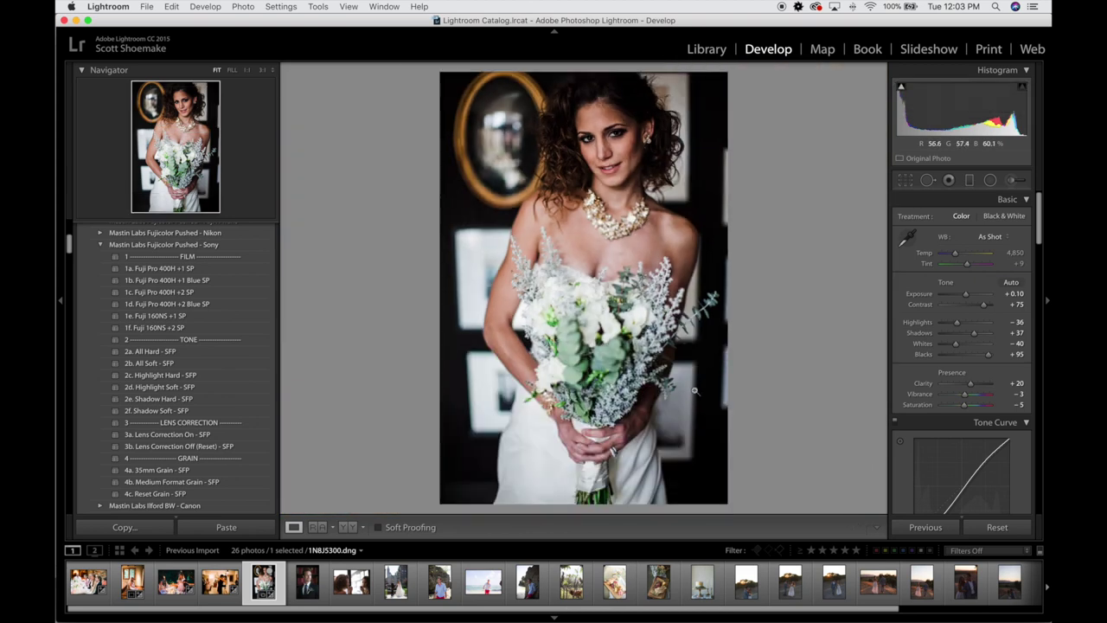
- Set Exposure to +0.20, compare before and after, then turn to the groom portrait thumbnail
key("ctrl+z")
key("ctrl+z")
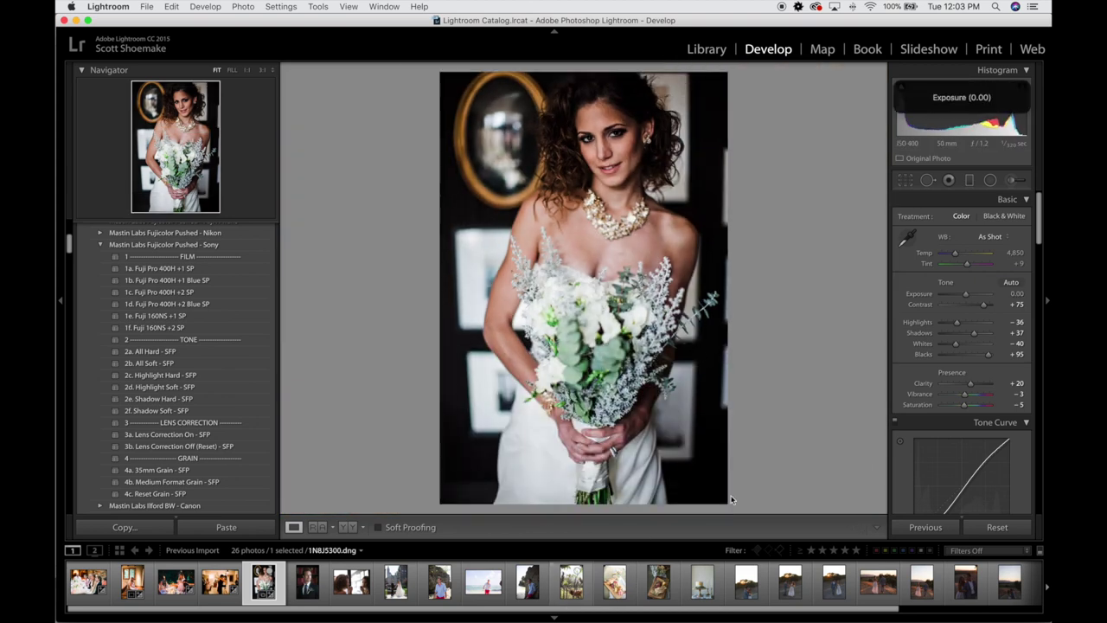
key("super+shift+z")
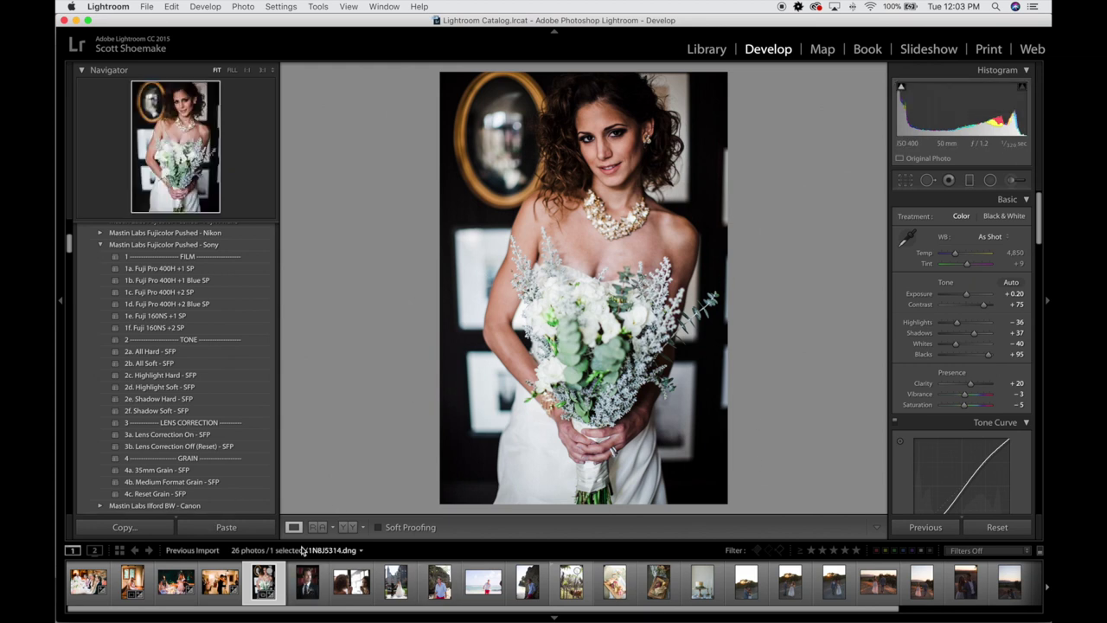
left_click(349, 528)
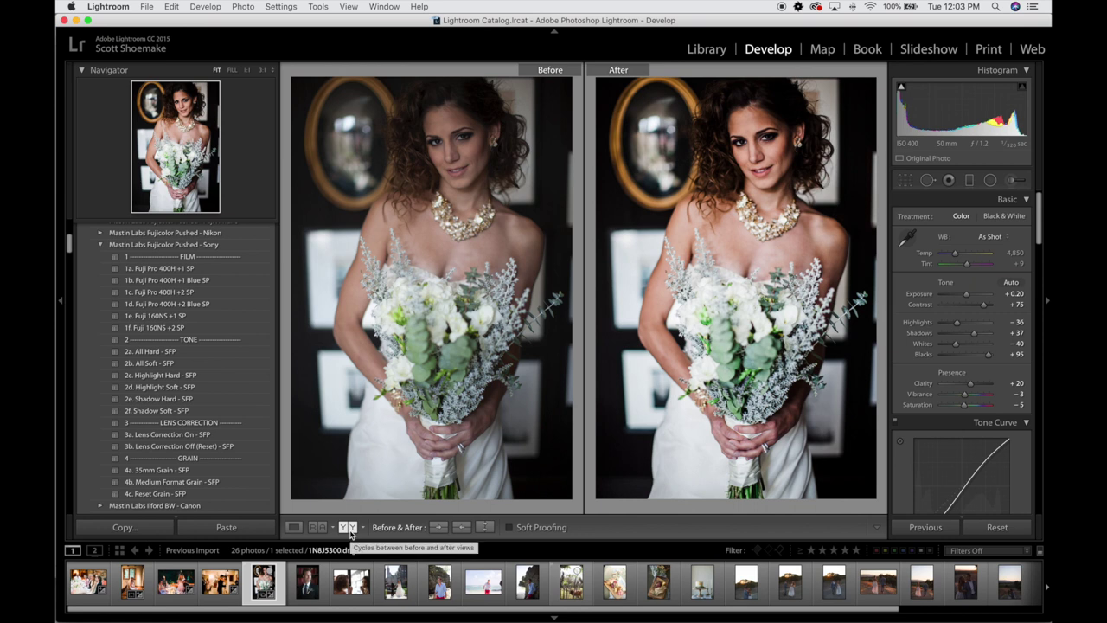
left_click(293, 527)
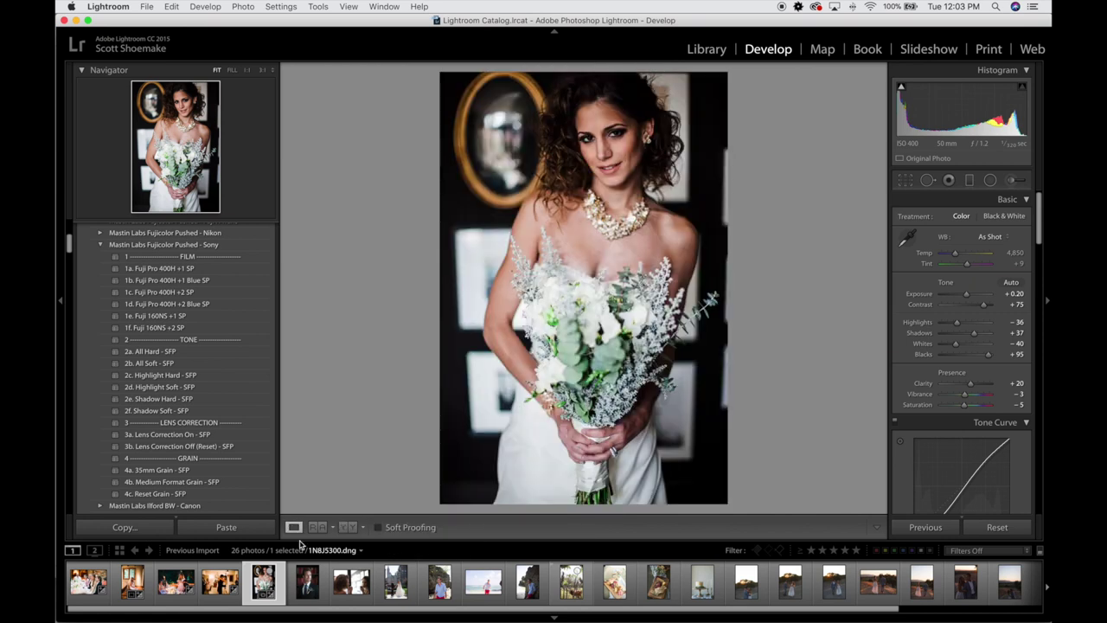
right_click(307, 597)
left_click(307, 597)
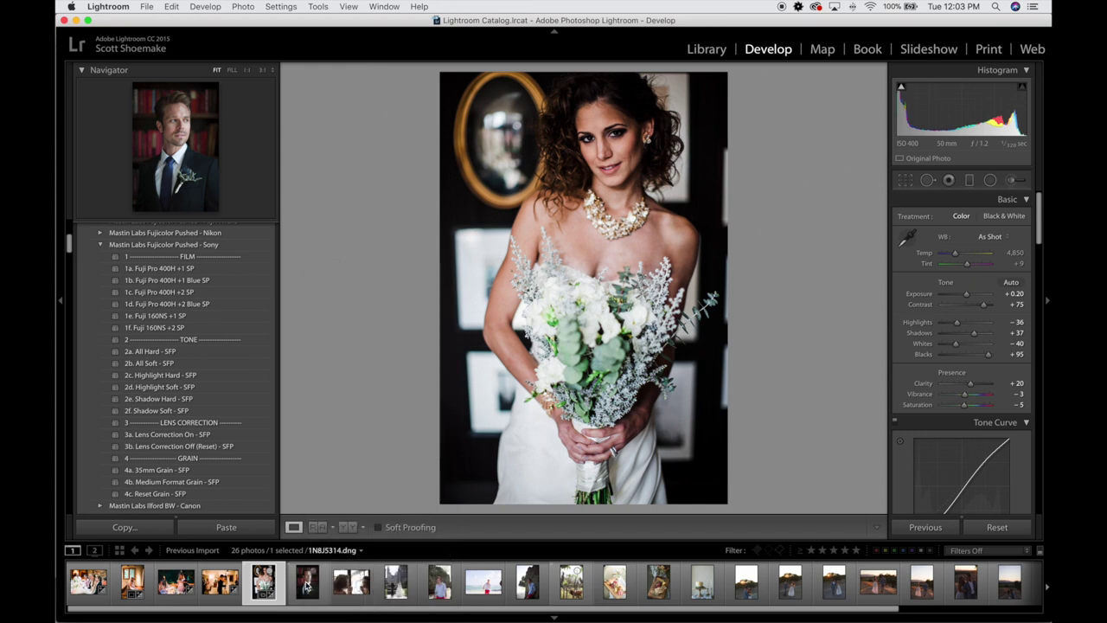
- Give the groom portrait the 1b. Fuji Pro 400H +1 Blue SP look with 4b. Medium Format Grain
left_click(307, 597)
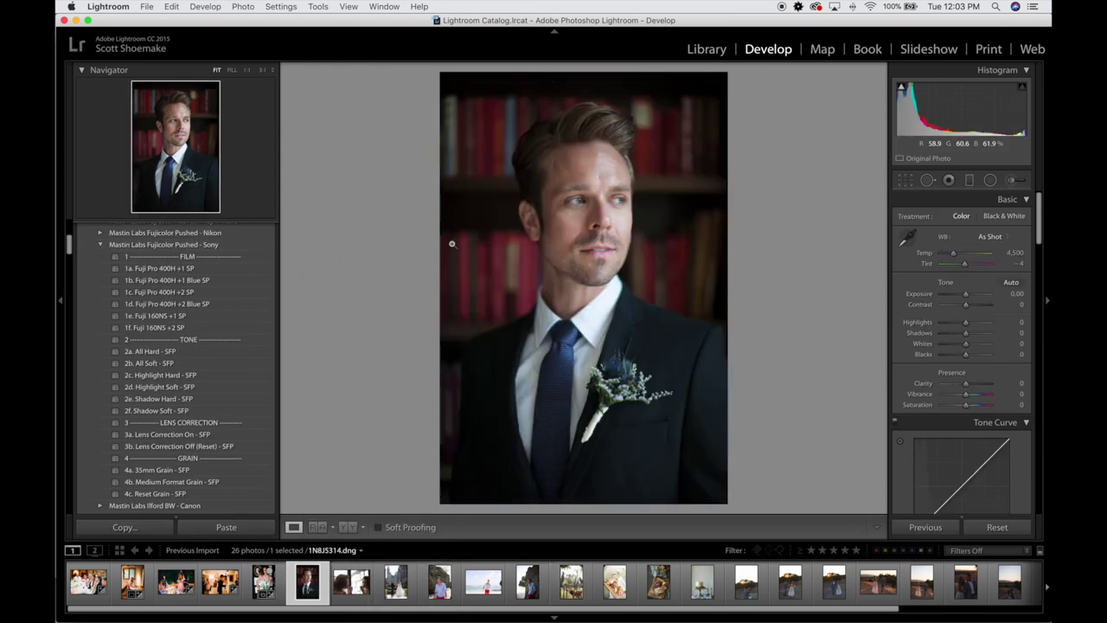
left_click(193, 284)
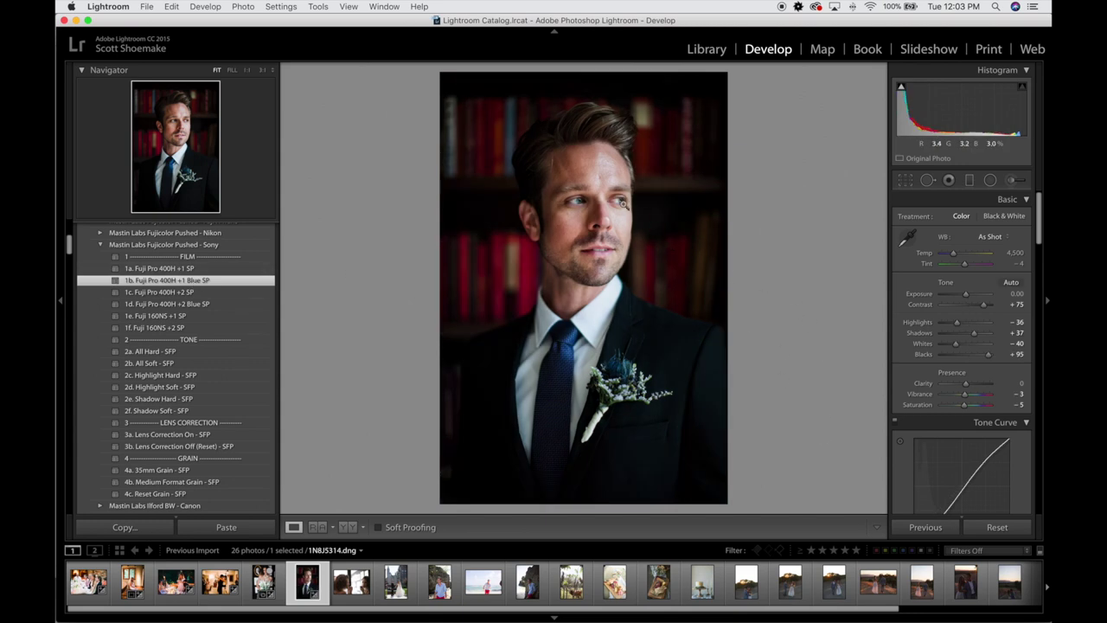
left_click(169, 481)
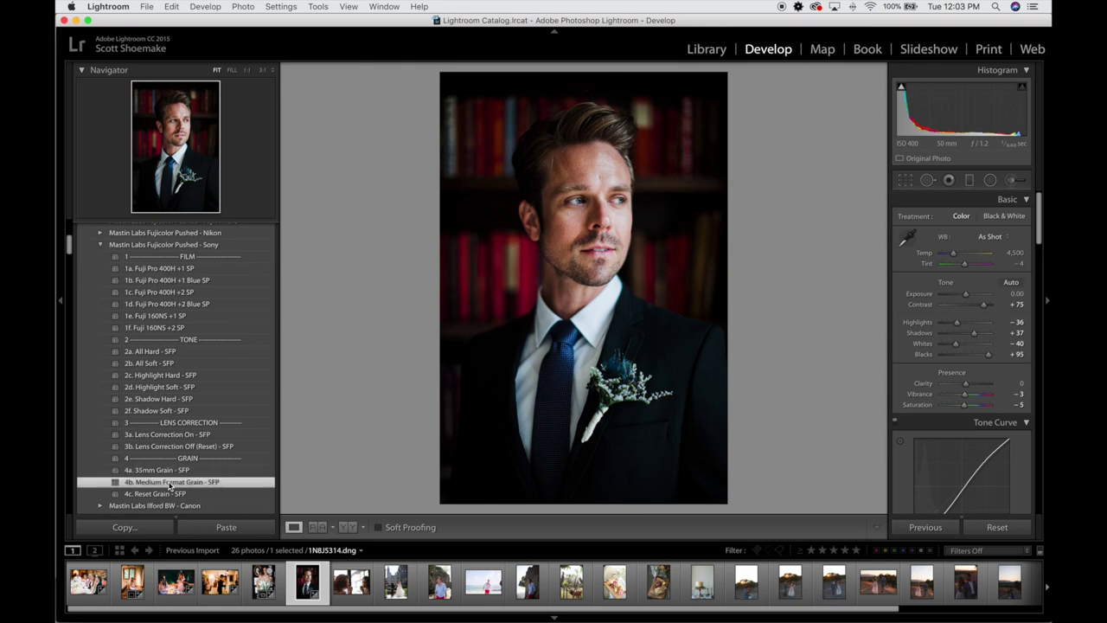
- Compare the groom portrait before and after, then bring up the mirror lipstick photo
left_click(349, 528)
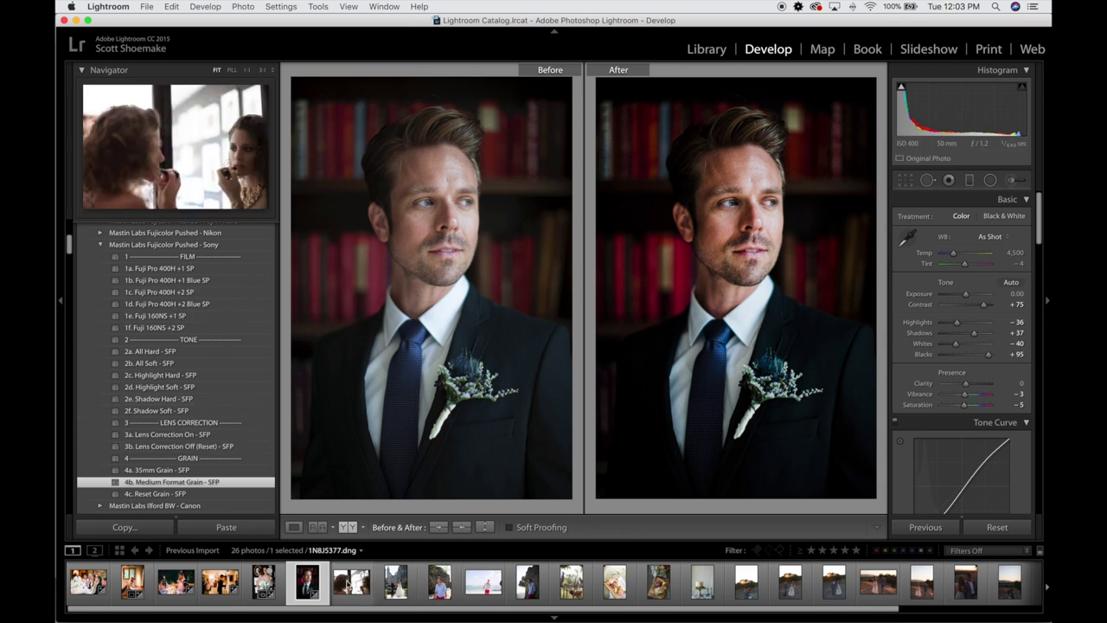
left_click(294, 526)
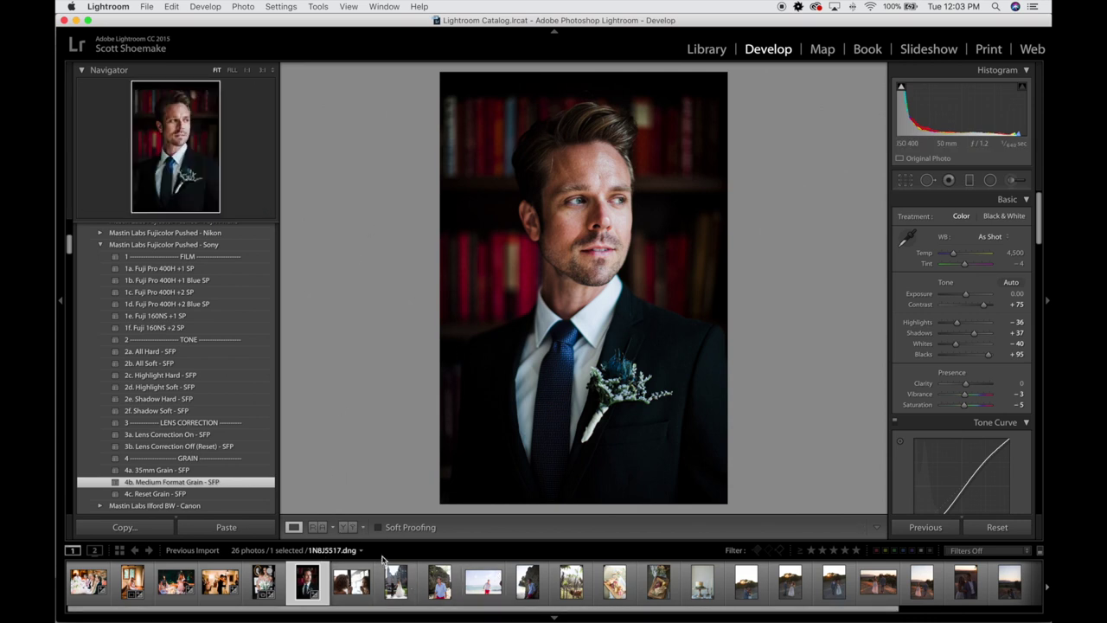
left_click(351, 581)
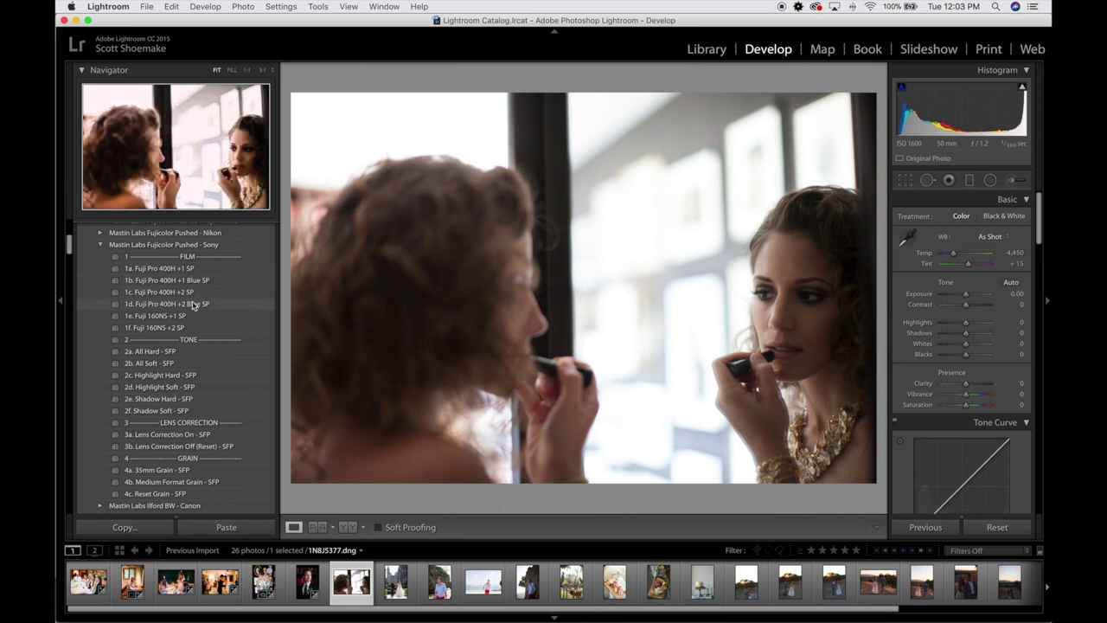
- Apply 1c. Fuji Pro 400H +2 SP, lower Exposure to -0.50, and crop tighter from the top-left
left_click(191, 291)
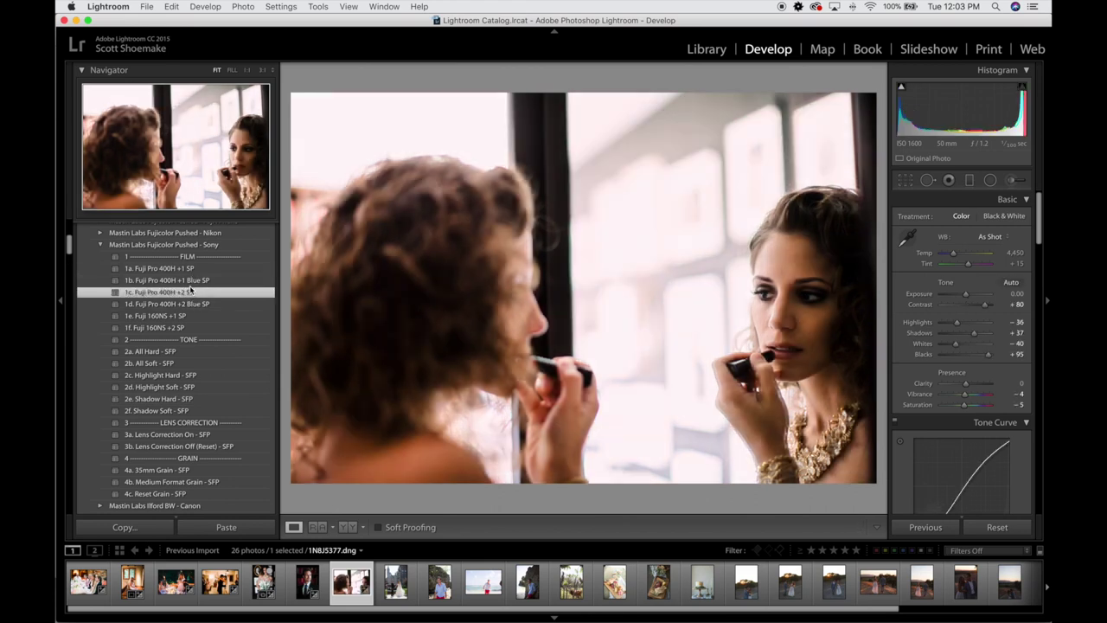
key("minus")
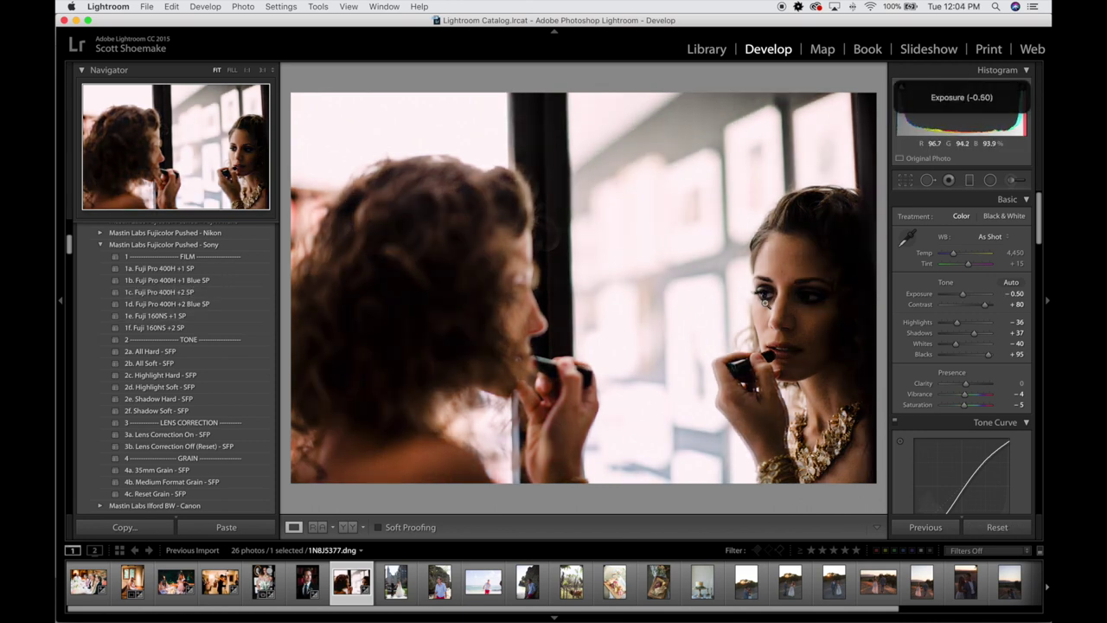
key("r")
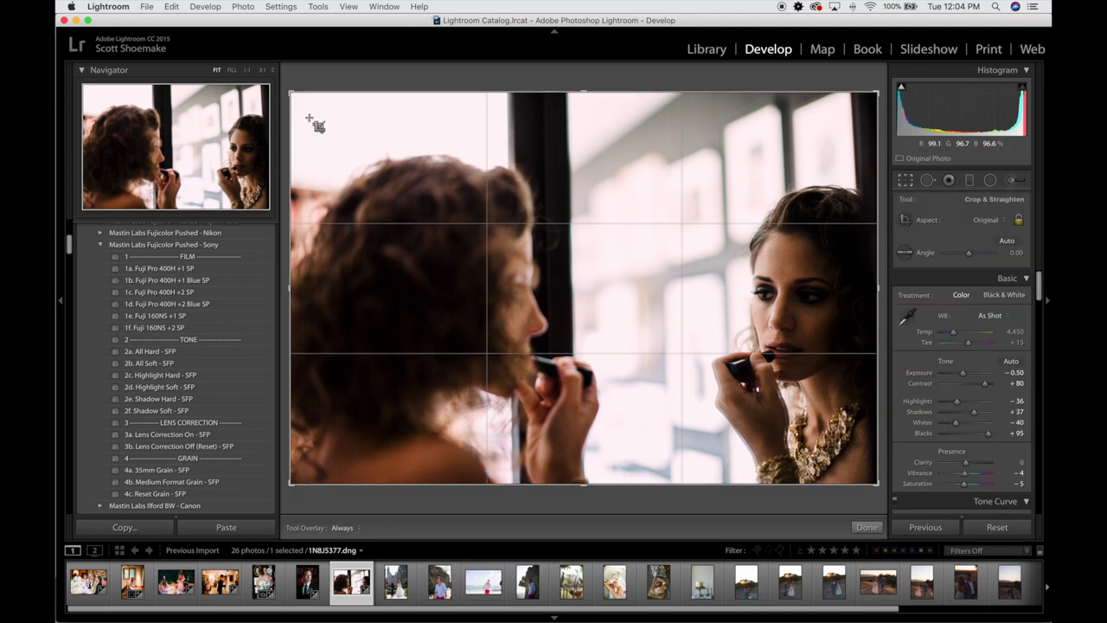
left_click_drag(291, 92, 322, 107)
key("Return")
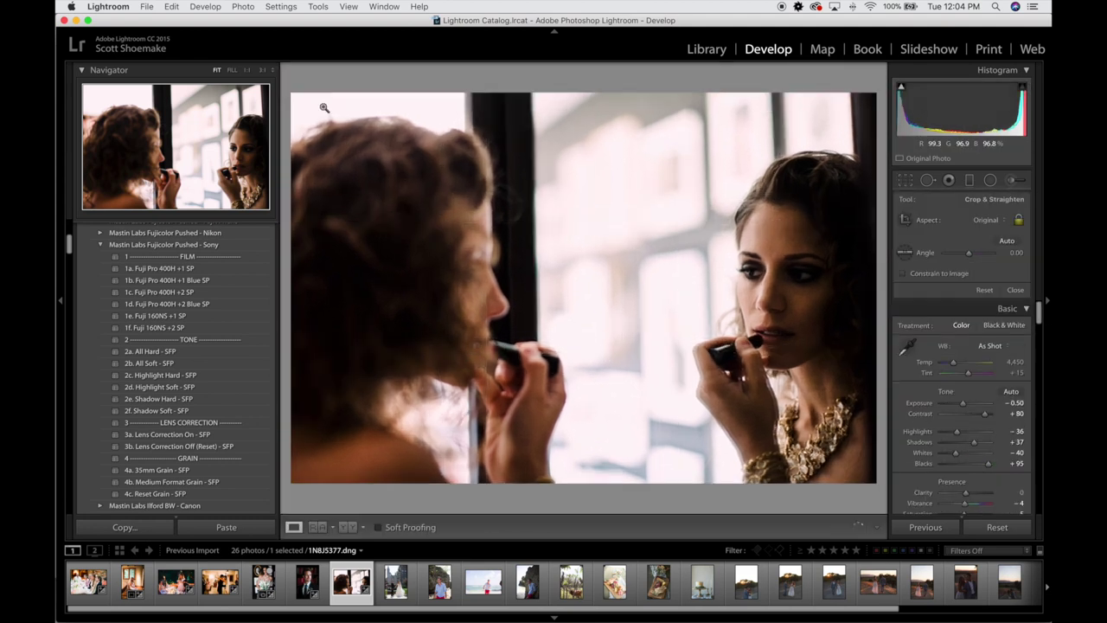
- Compare the mirror photo before and after, raise Clarity to +10, then move to the rooftop couple photo
left_click(347, 526)
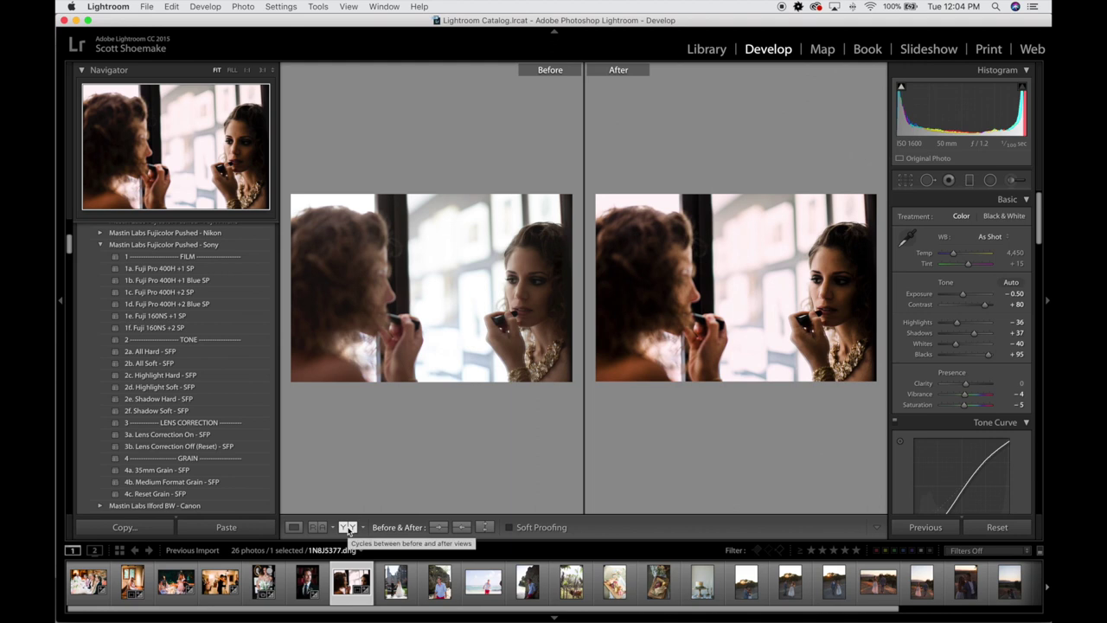
left_click(293, 528)
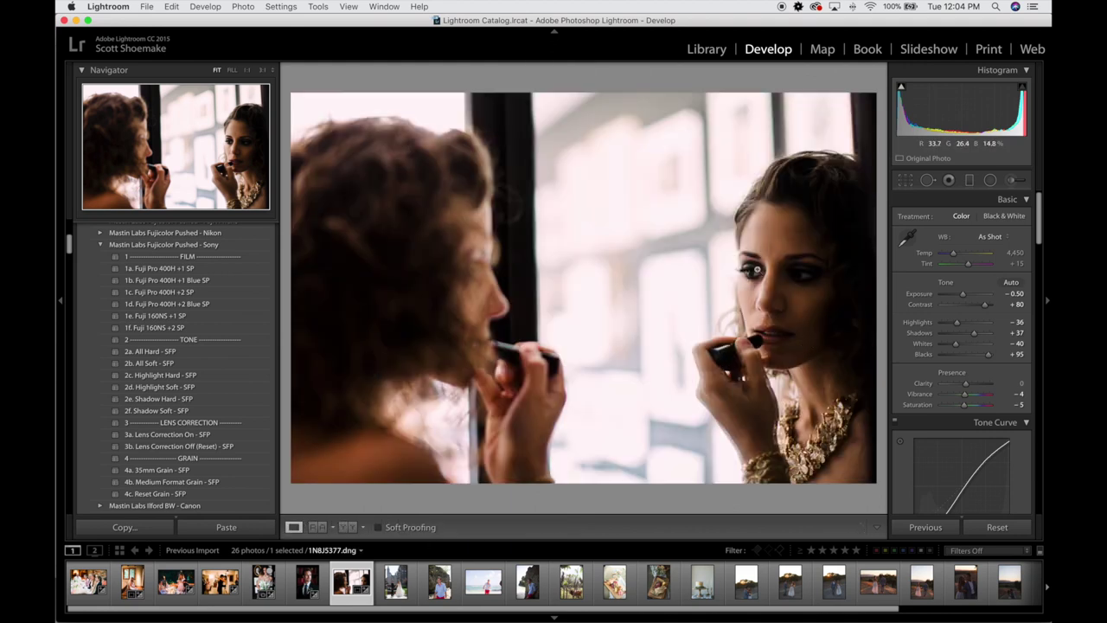
key("shift+equal")
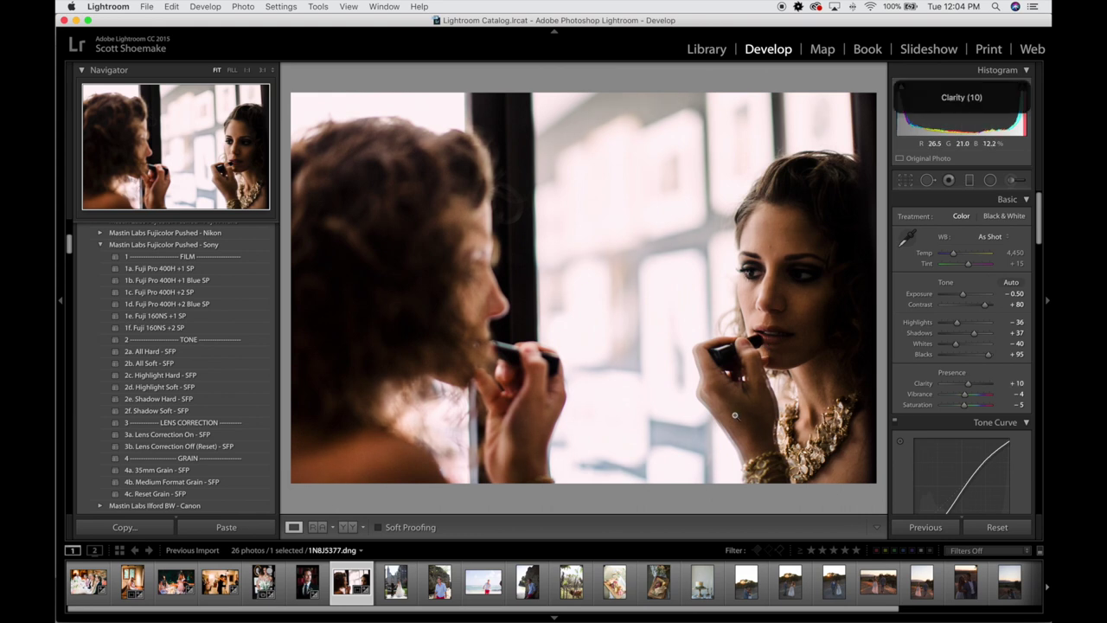
left_click(390, 583)
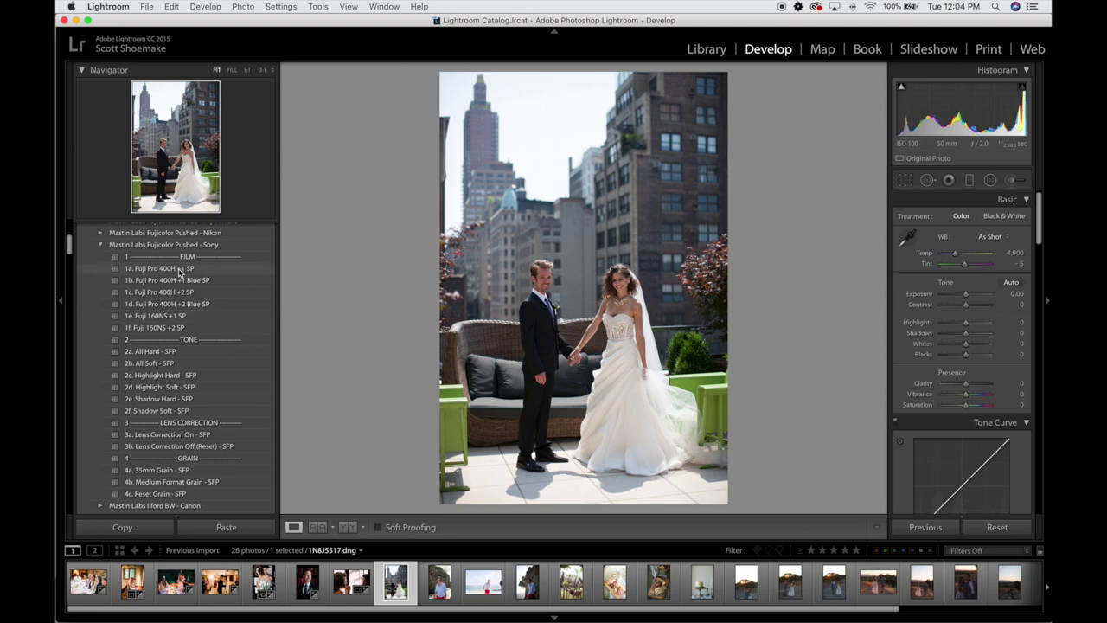
- Apply a Fuji Pro 400H film look to the rooftop couple and compare it with the original
left_click(164, 292)
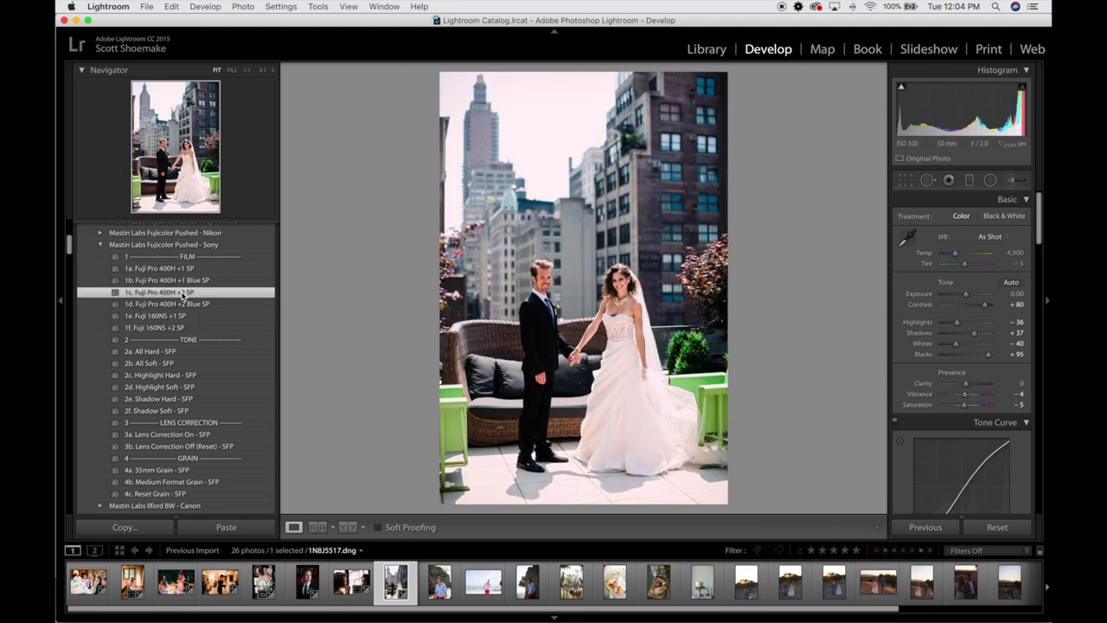
left_click(346, 528)
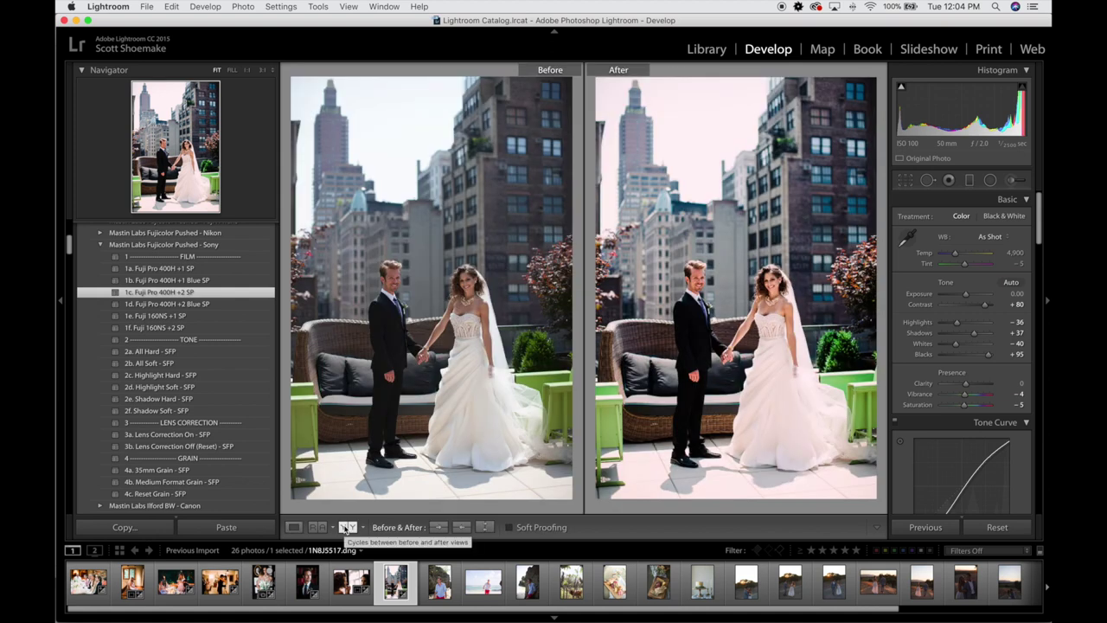
left_click(294, 526)
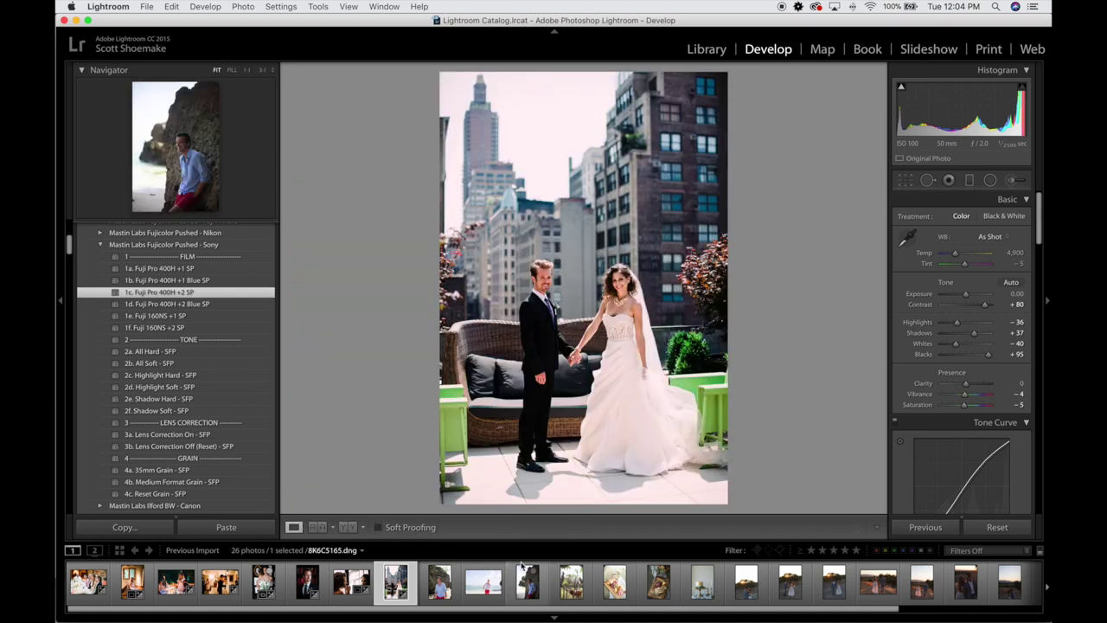
- Nudge Temp up to 5,100 and Tint down to -15, then move to the man-by-the-rocks portrait
key("equal")
key("period")
key("minus")
key("minus")
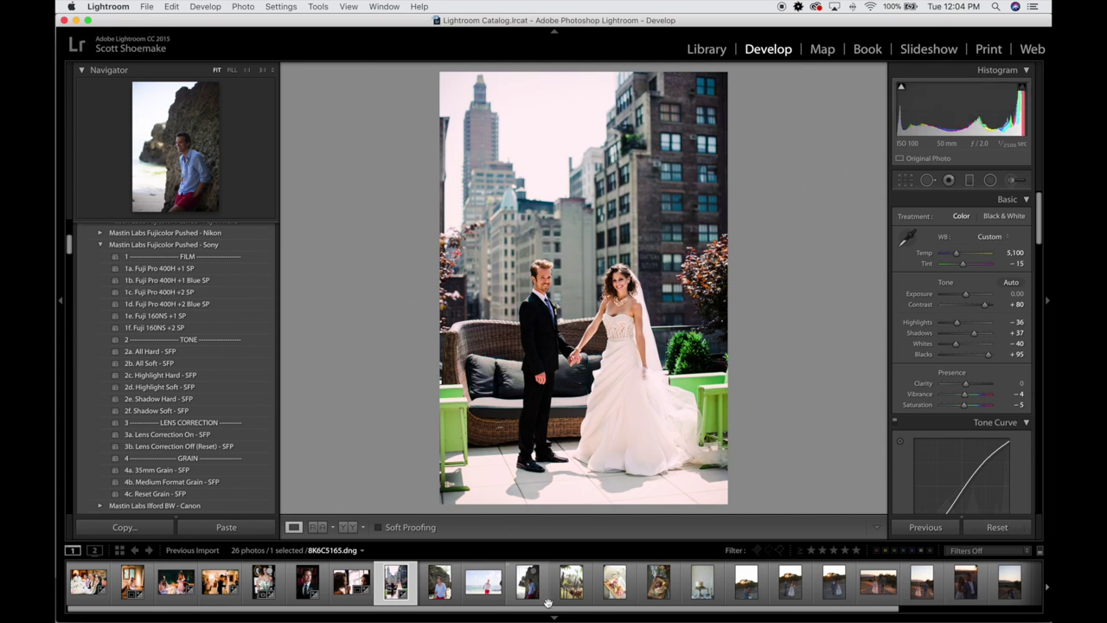
key("period")
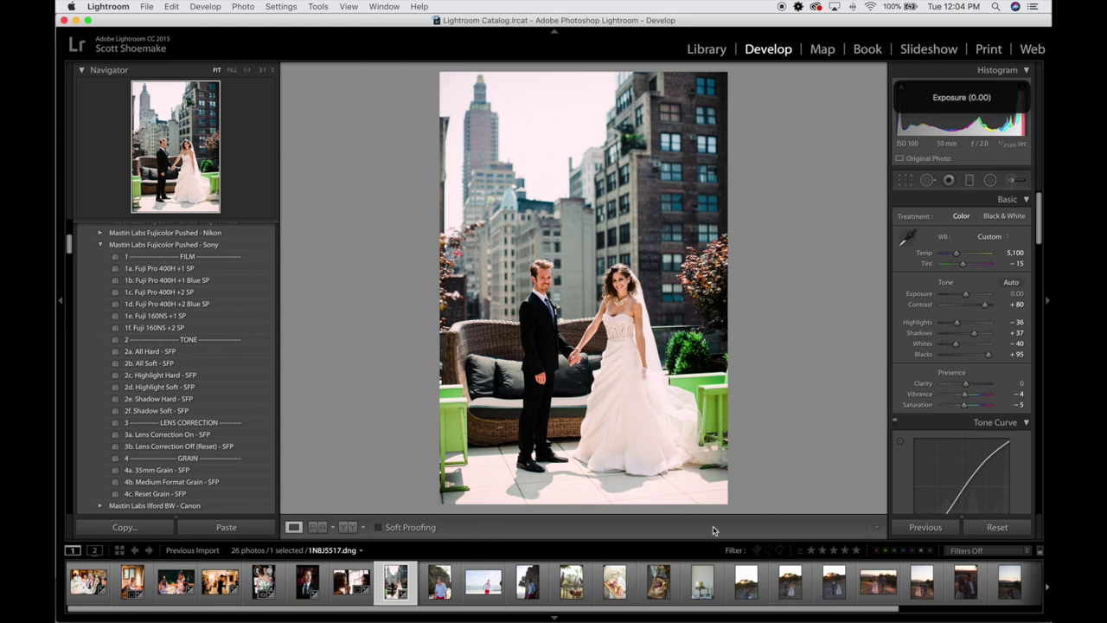
left_click(432, 584)
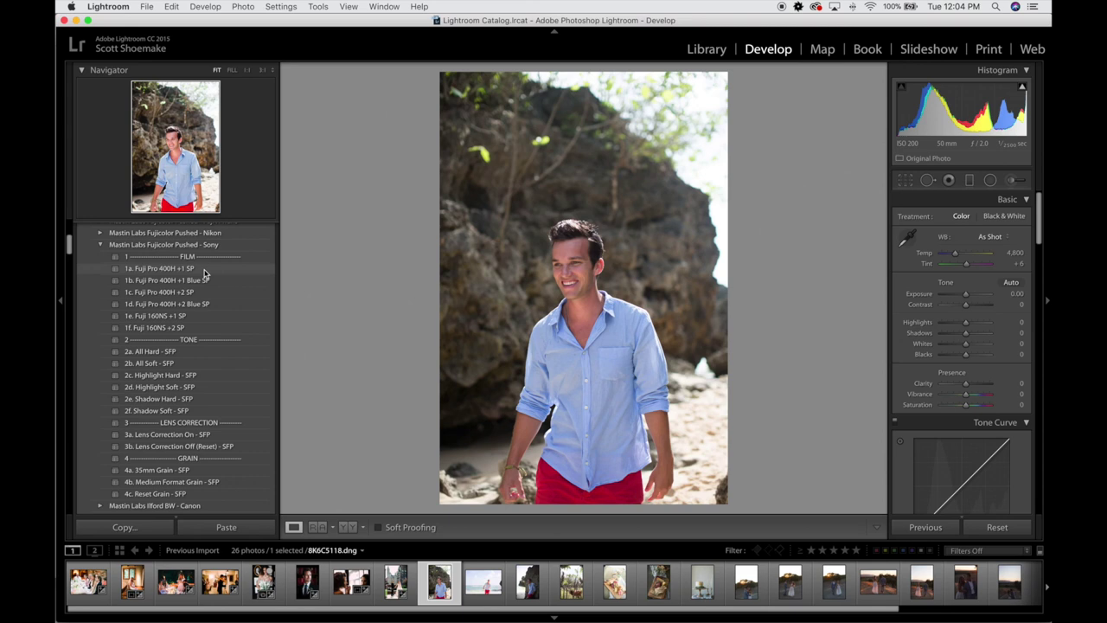
- Apply 1f. Fuji 160NS +2 SP with Exposure -0.30, Tint -4 and Temp 4,700
left_click(192, 327)
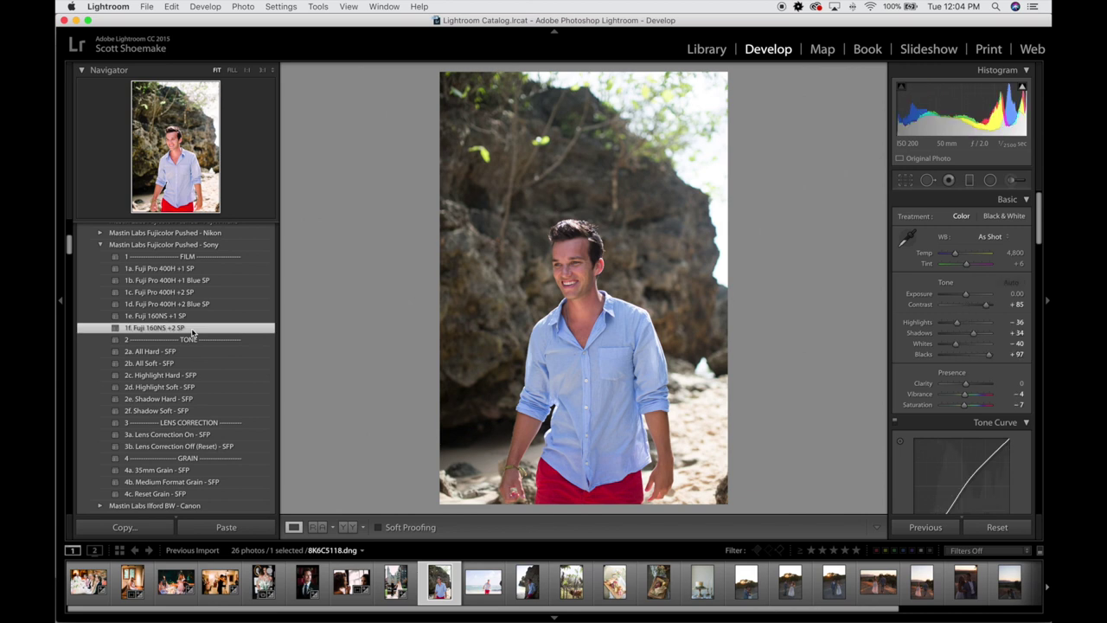
key("minus")
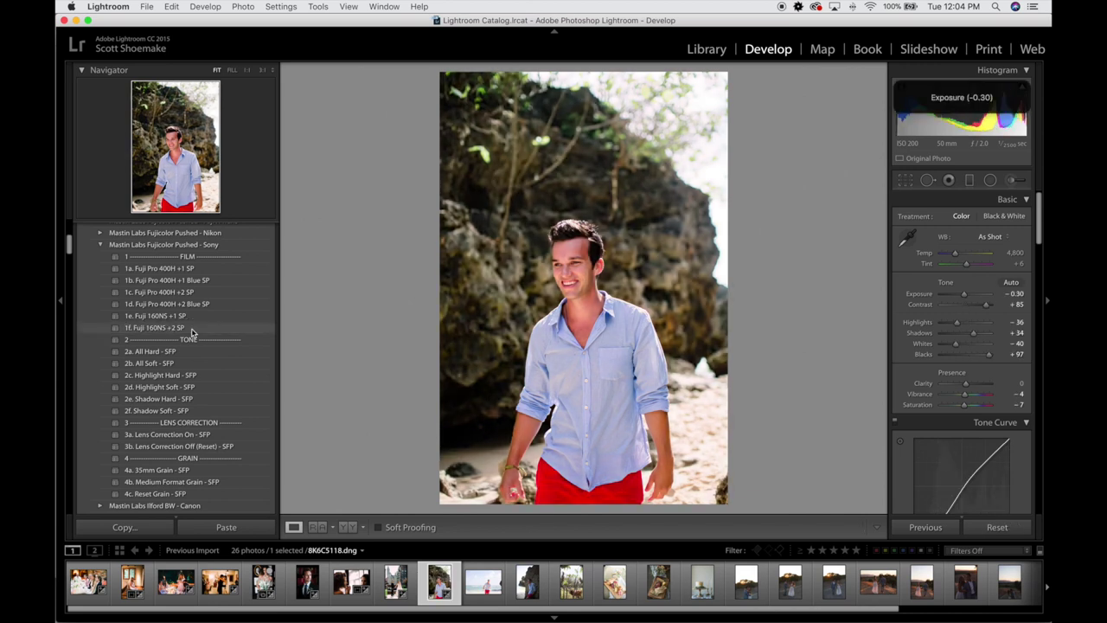
key("shift+minus")
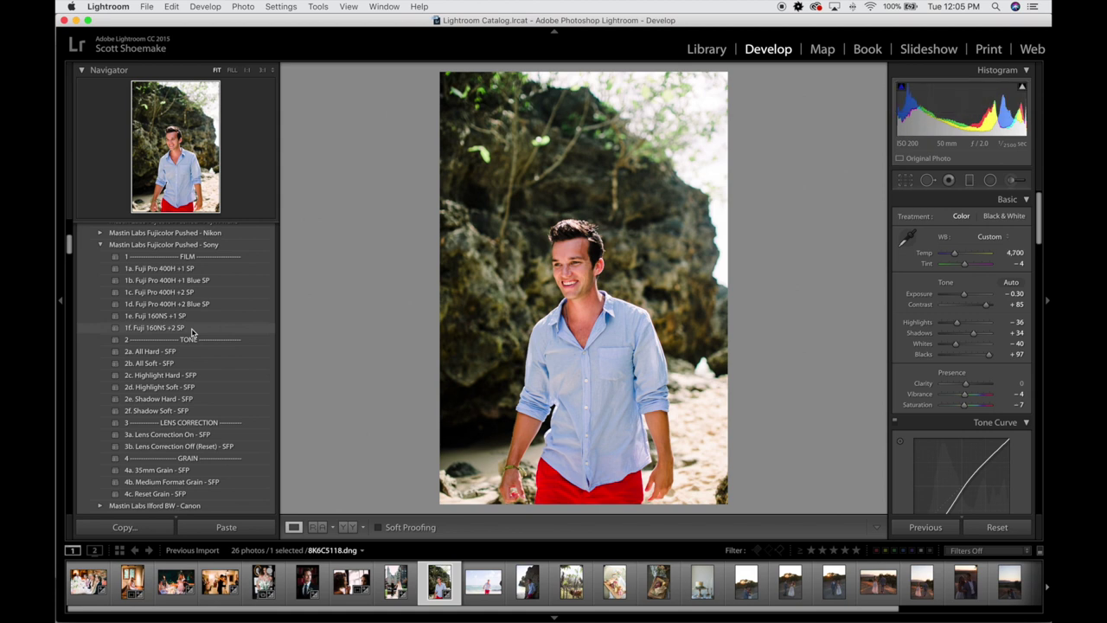
key("comma")
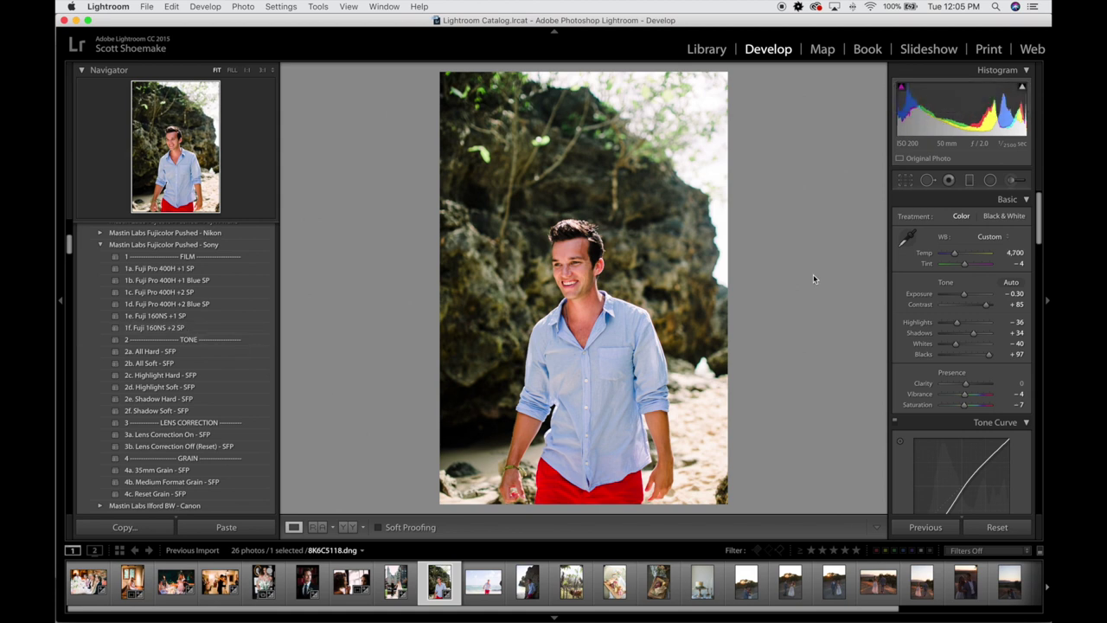
- Add 4b. Medium Format Grain and compare the rock portrait before and after
left_click(177, 482)
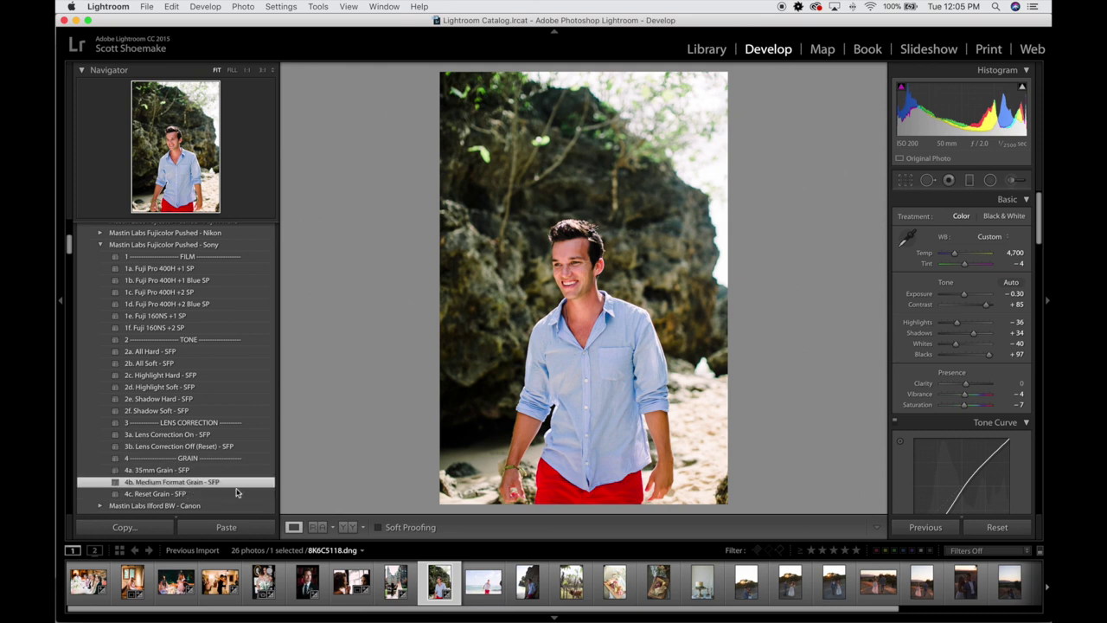
left_click(347, 526)
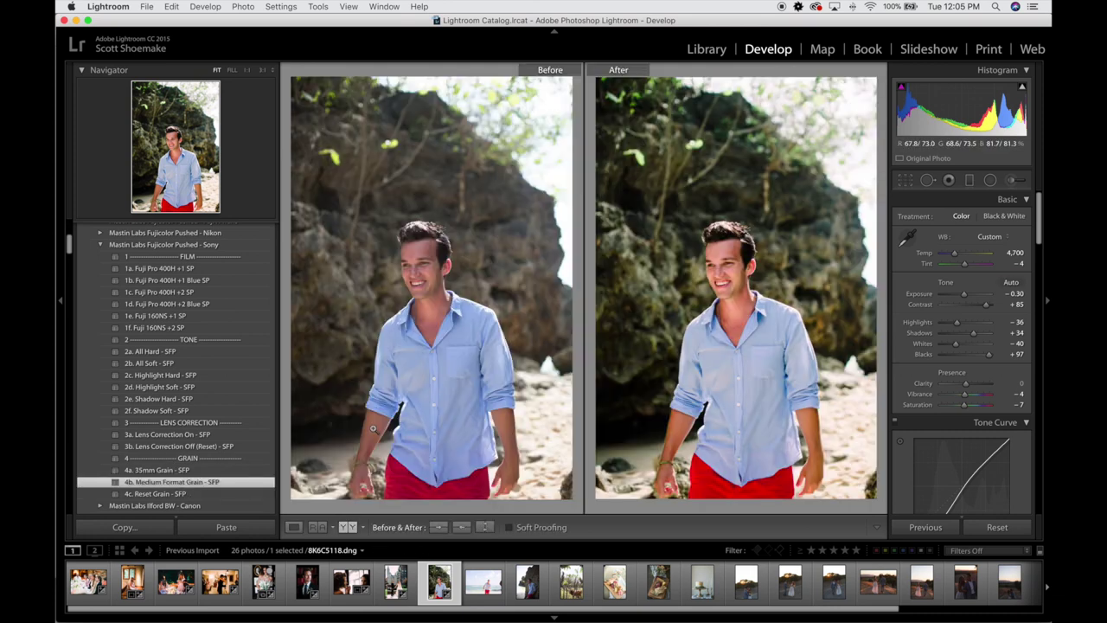
left_click(294, 527)
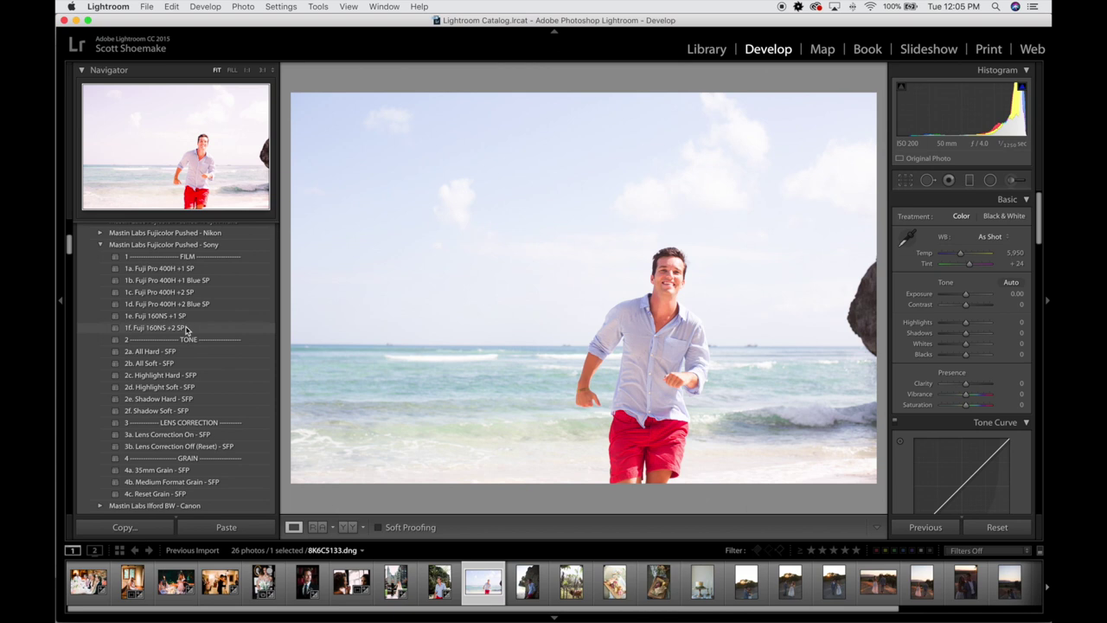
- Apply 1a. Fuji Pro 400H +1 SP with Exposure -0.30, Tint +14 and Temp 5,750
left_click(181, 269)
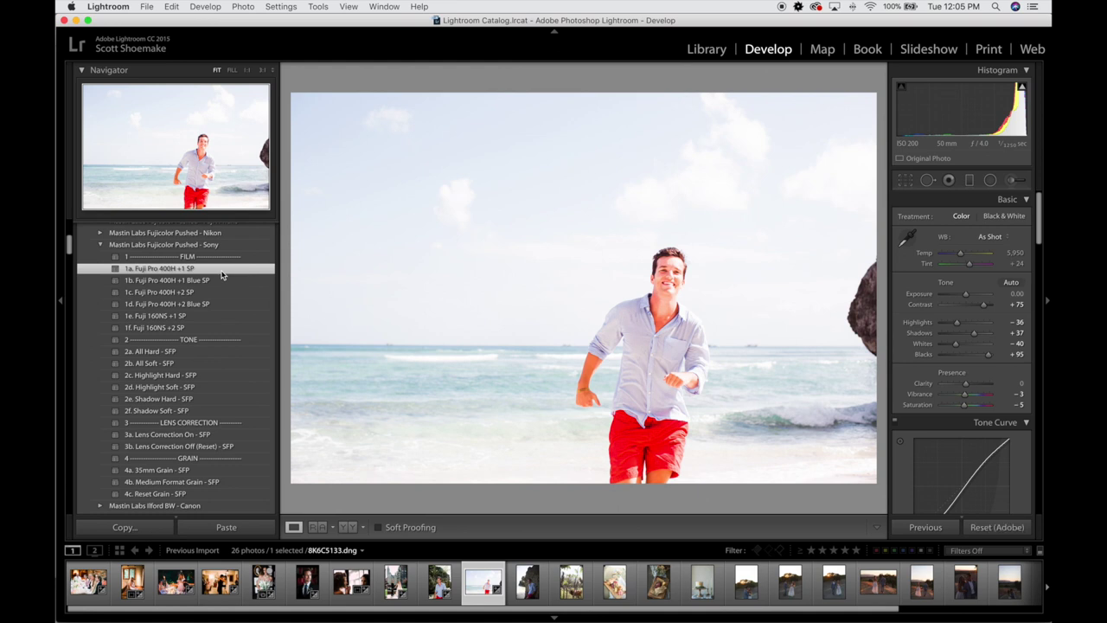
key("shift+minus")
key("comma")
key("shift+minus")
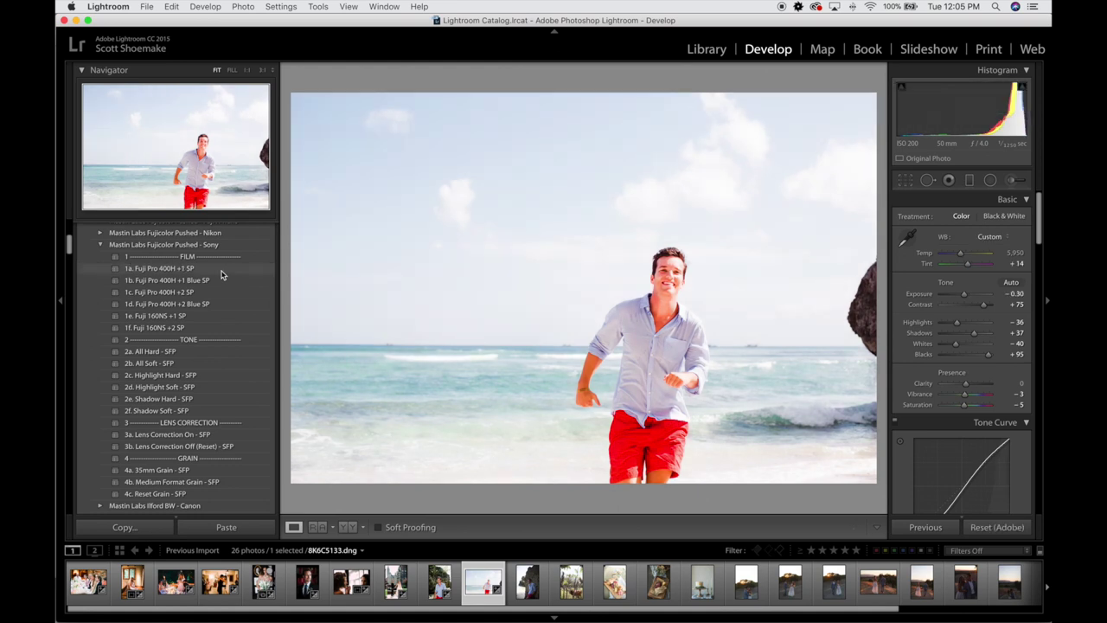
key("comma")
key("shift+minus")
- Pull Highlights to -72, raise HSL Red Luminance for the shorts, add 4b grain, and compare
left_click_drag(957, 322, 949, 326)
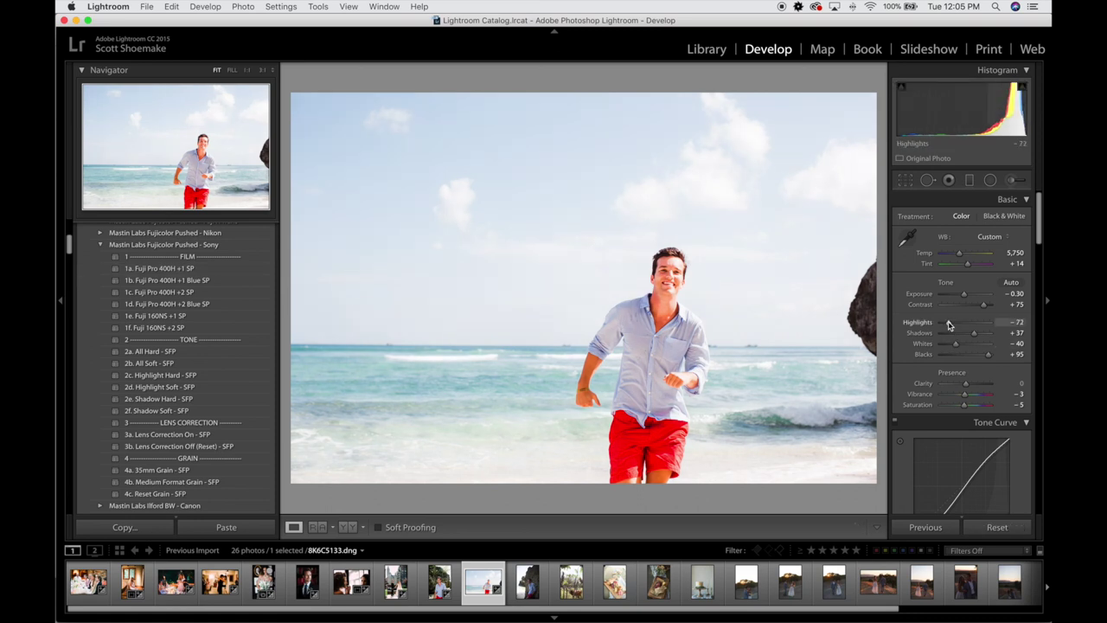
scroll(949, 325, "down", 5)
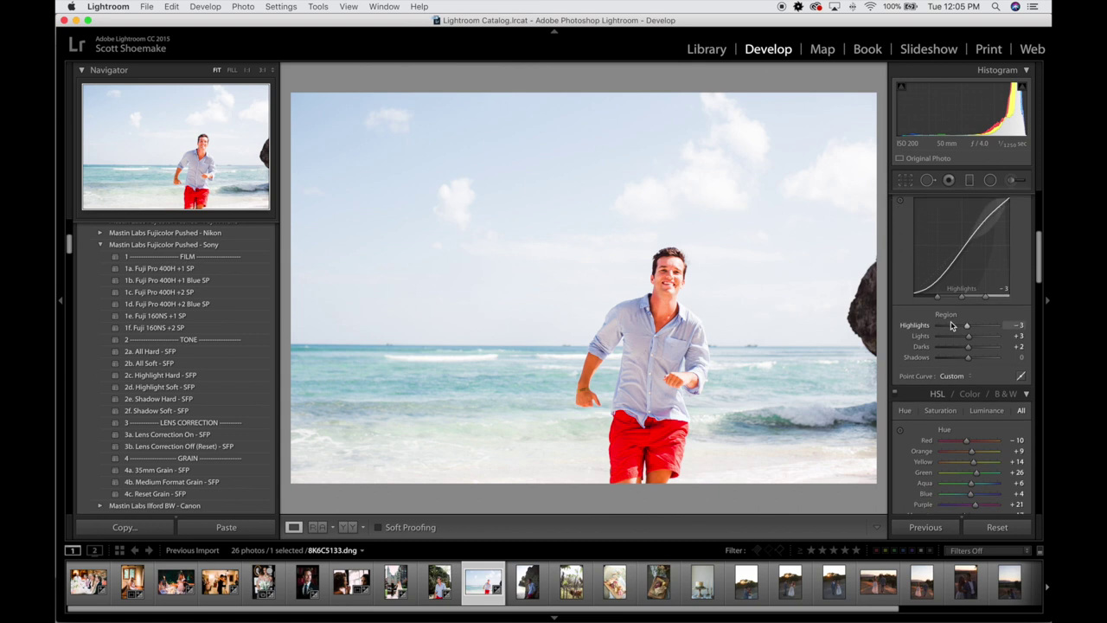
scroll(955, 327, "down", 5)
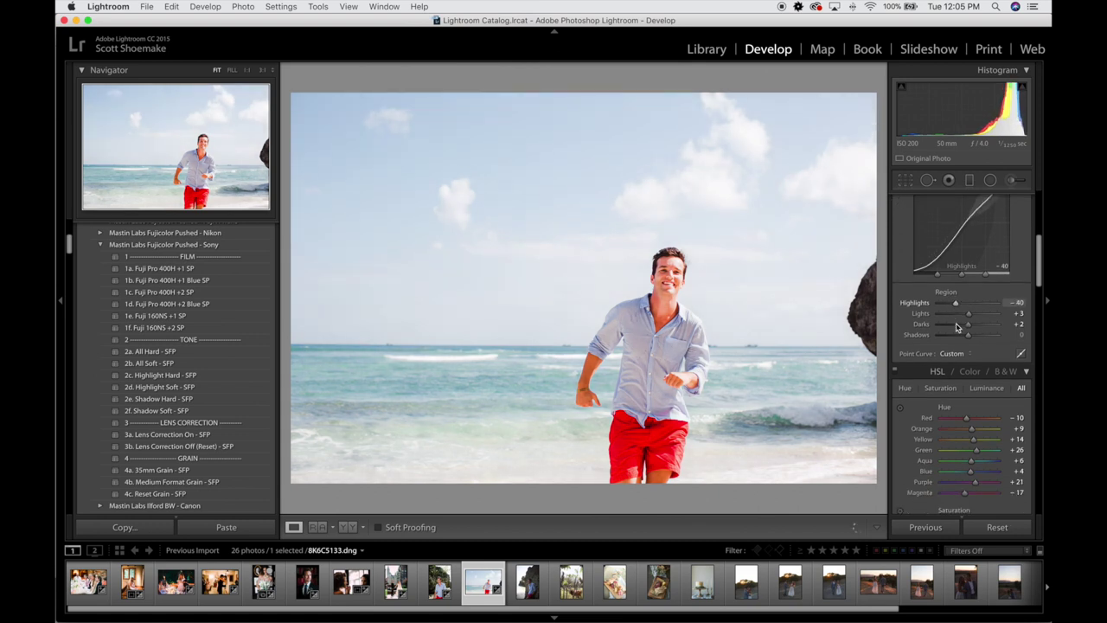
scroll(960, 286, "down", 1)
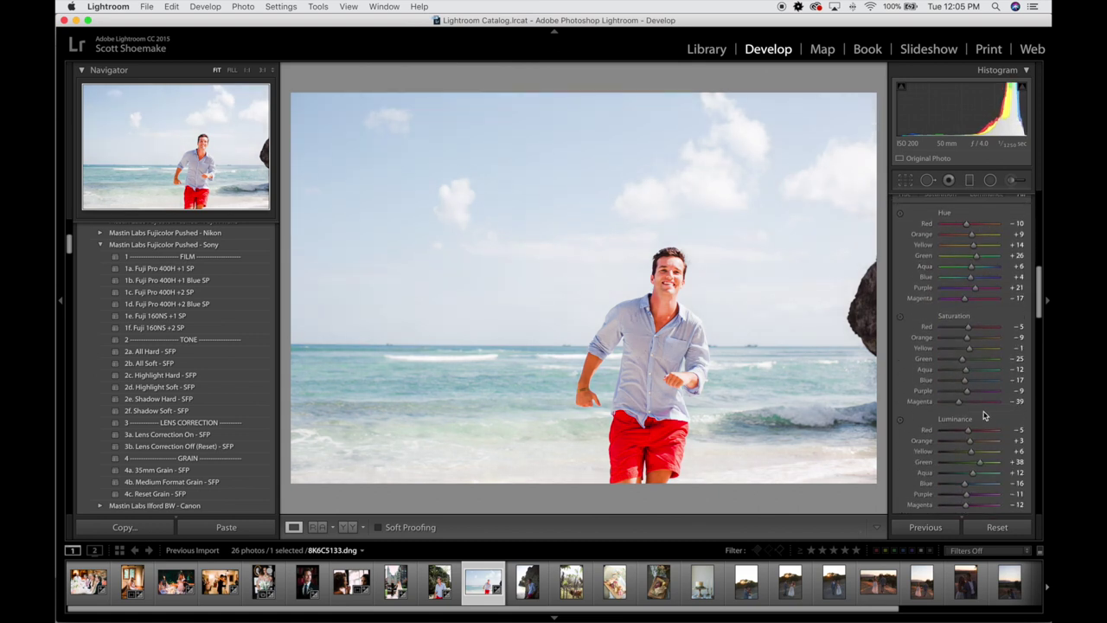
scroll(977, 411, "down", 2)
left_click_drag(968, 392, 976, 391)
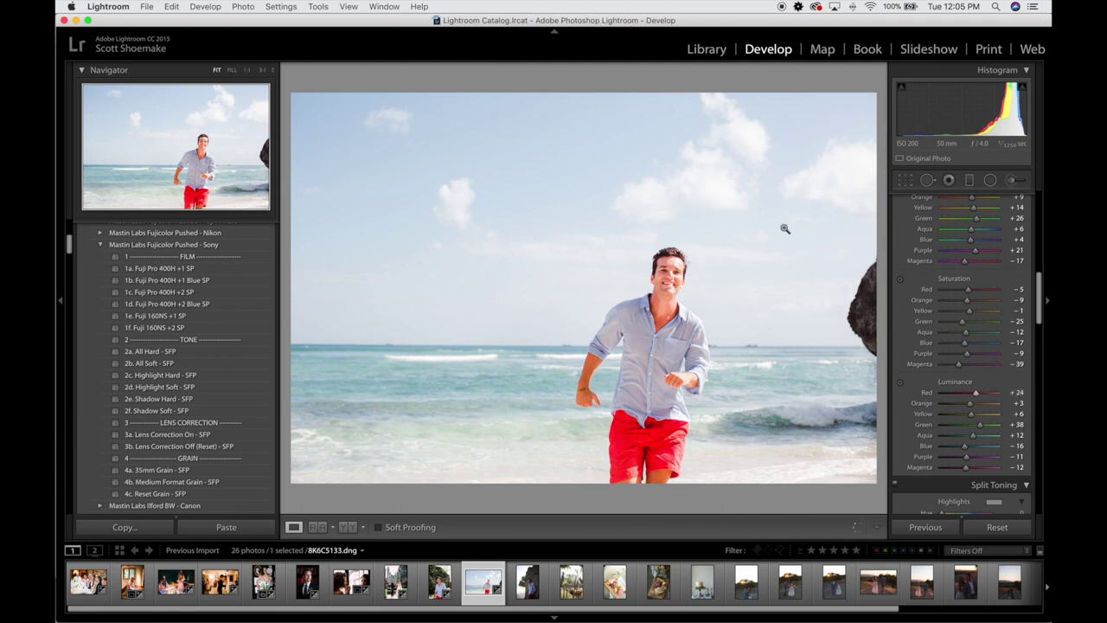
left_click(184, 483)
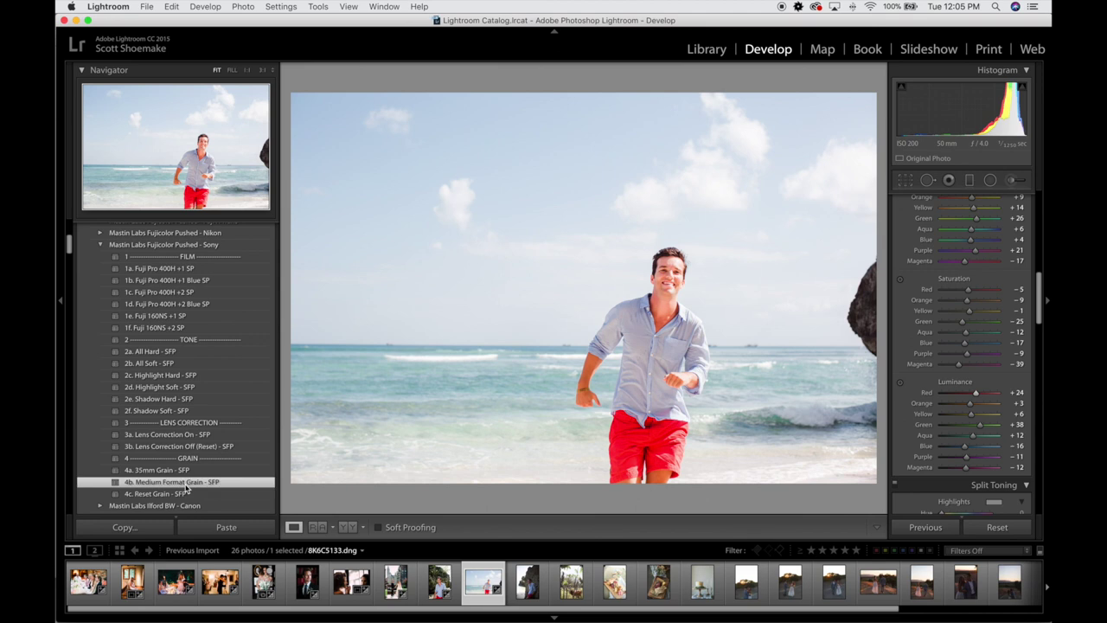
left_click(346, 528)
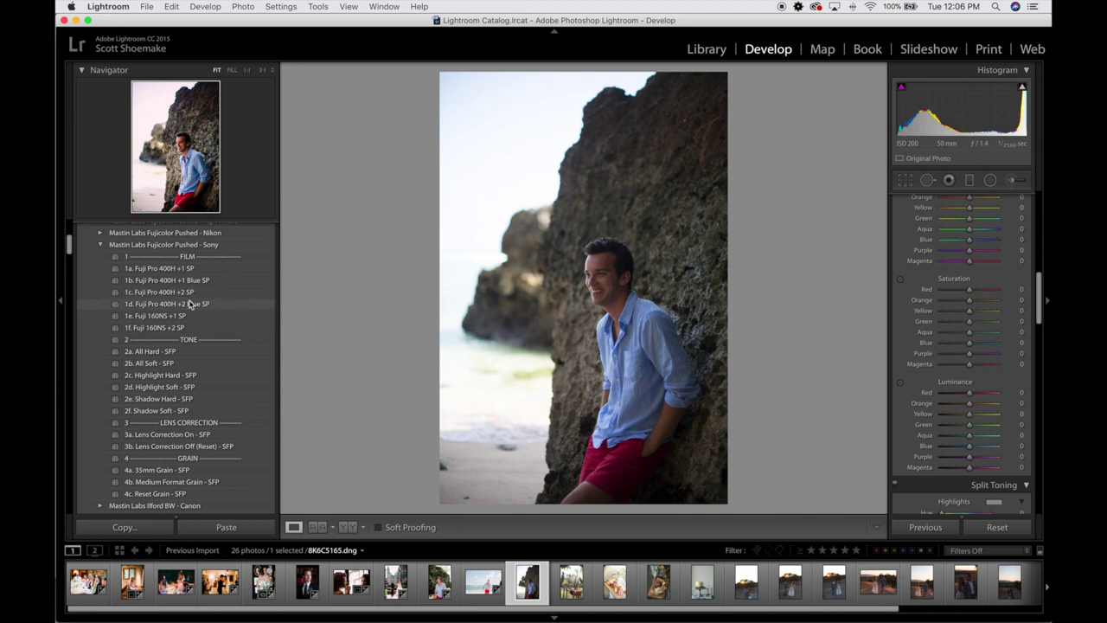
- Apply 1d. Fuji Pro 400H +2 Blue SP and 4b. Medium Format Grain - SFP, then compare before/after
left_click(190, 304)
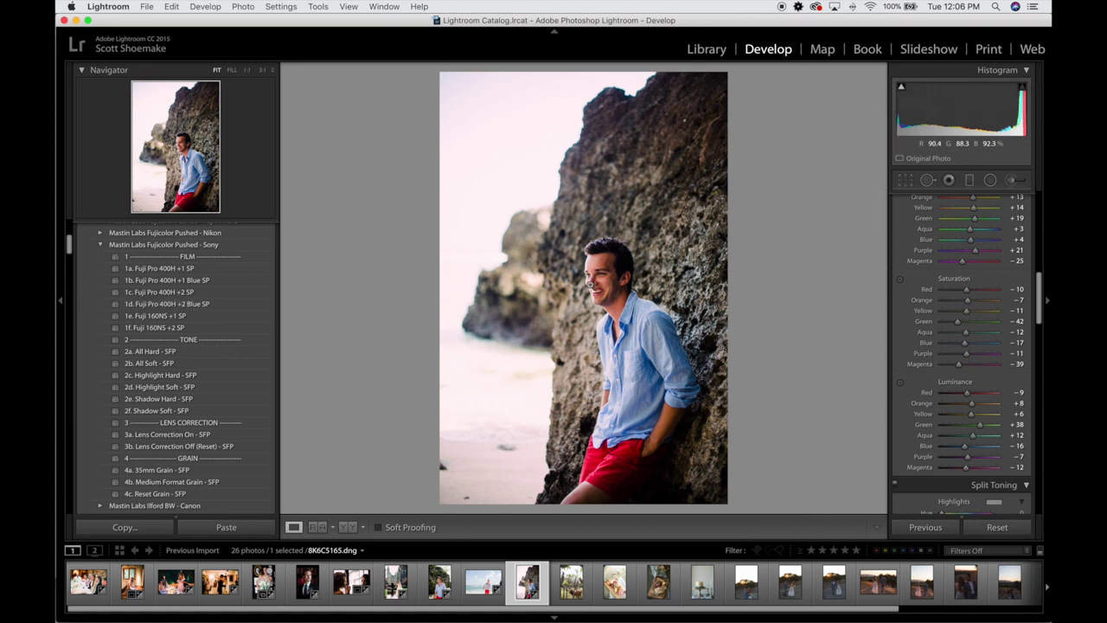
left_click(191, 484)
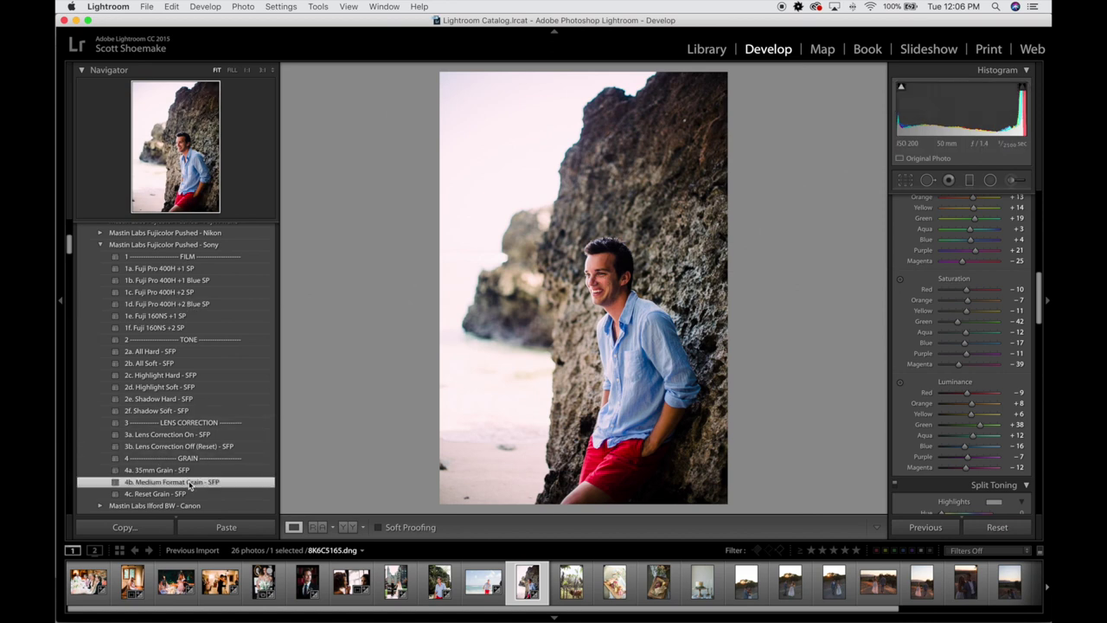
left_click(347, 527)
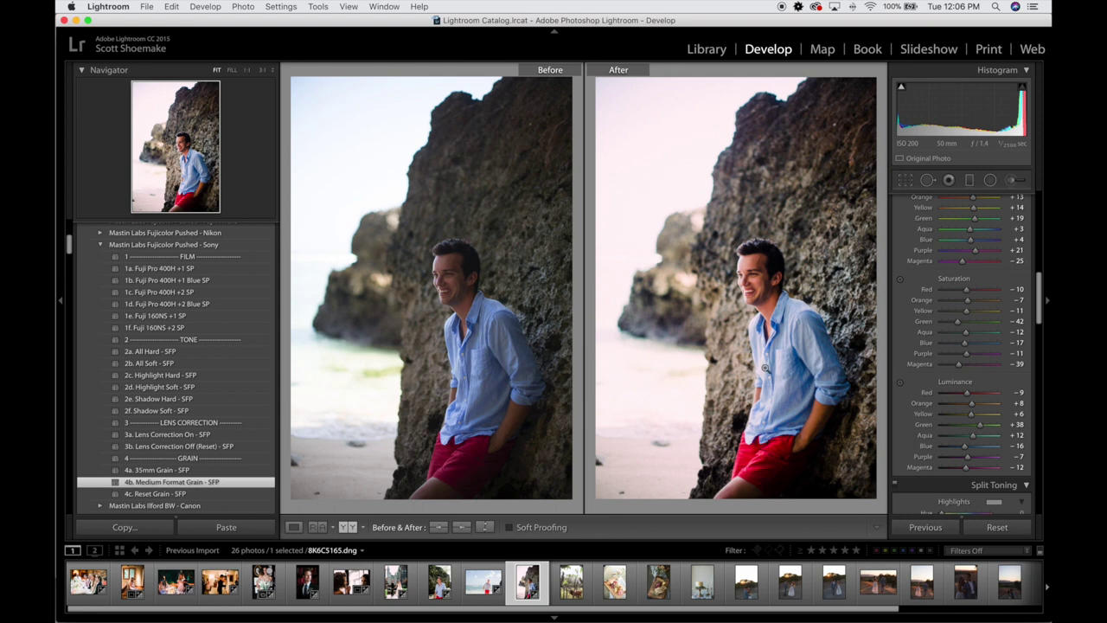
- Inspect the face at 1:1, zoom back to Fit, return to single view, and select the cow photo
left_click(788, 284)
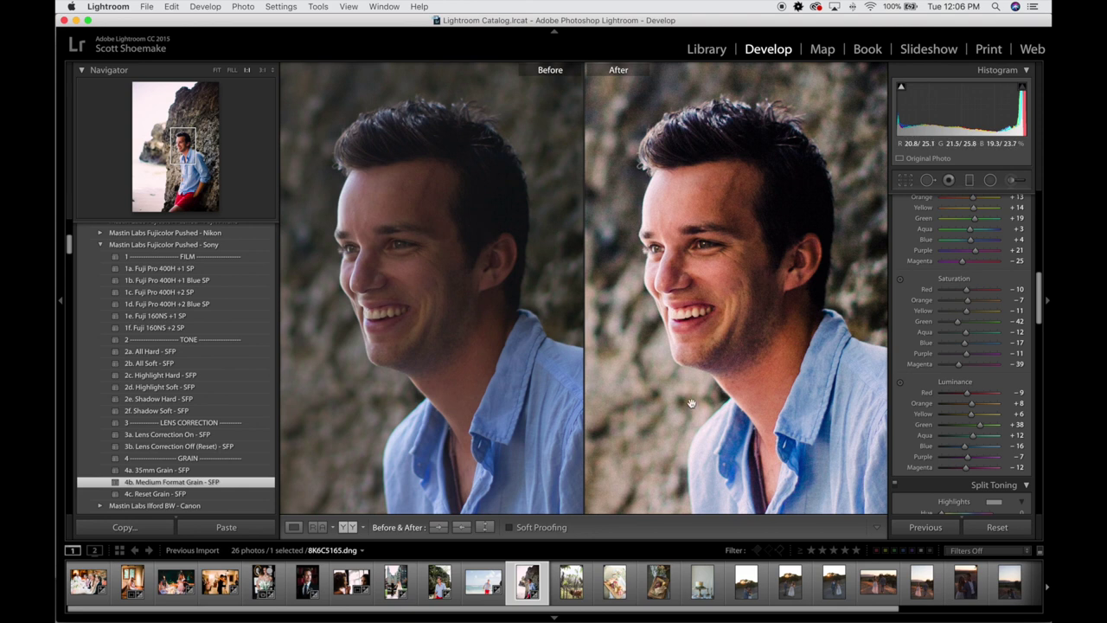
left_click(728, 301)
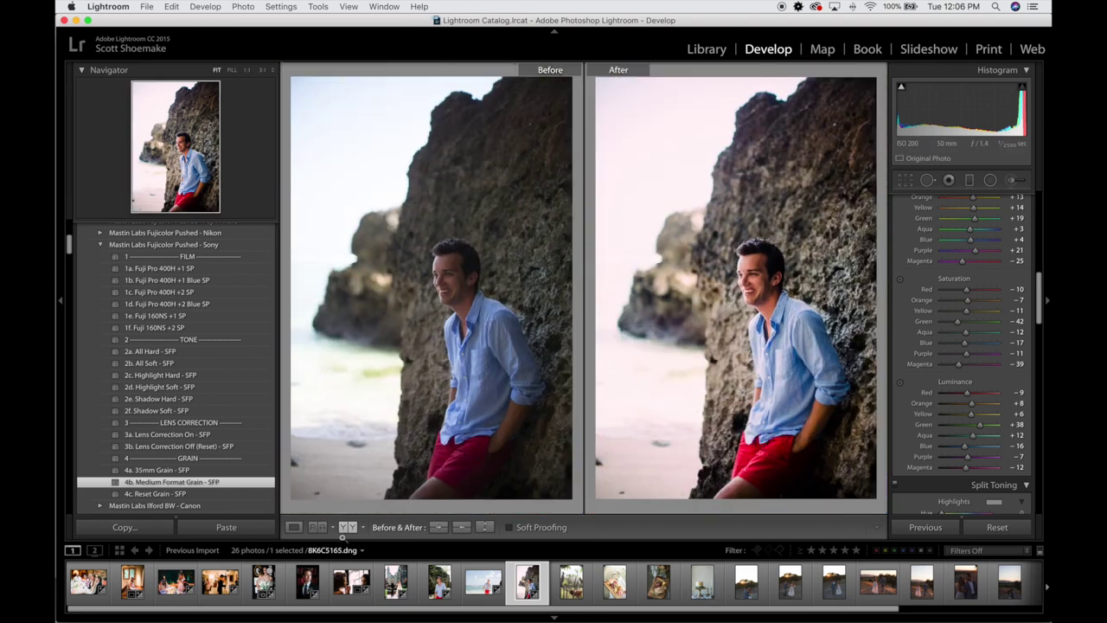
left_click(293, 528)
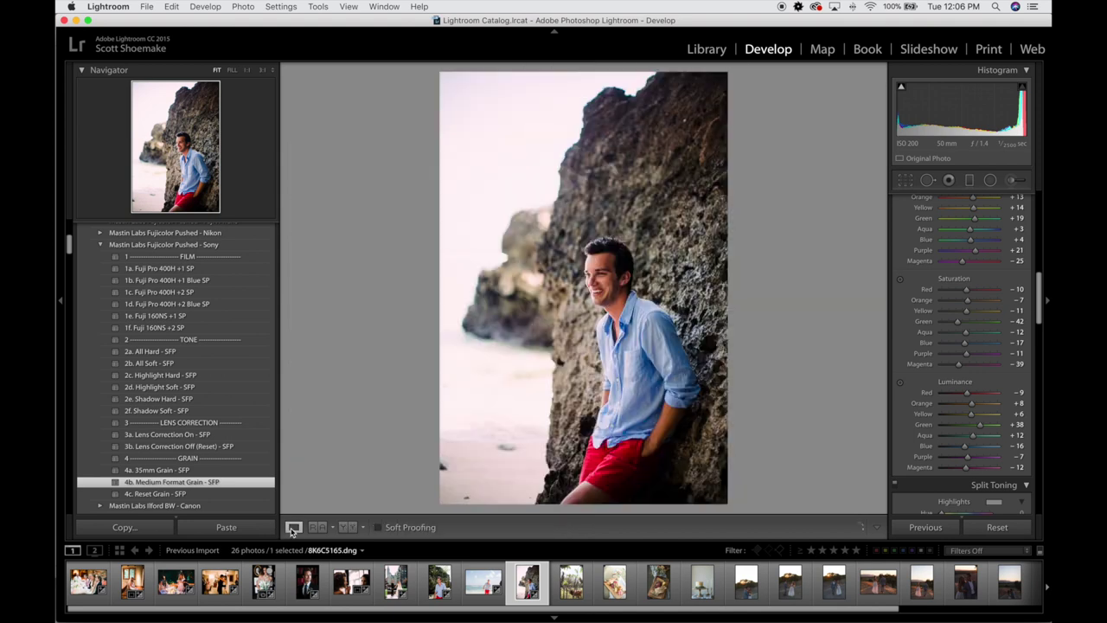
left_click(575, 591)
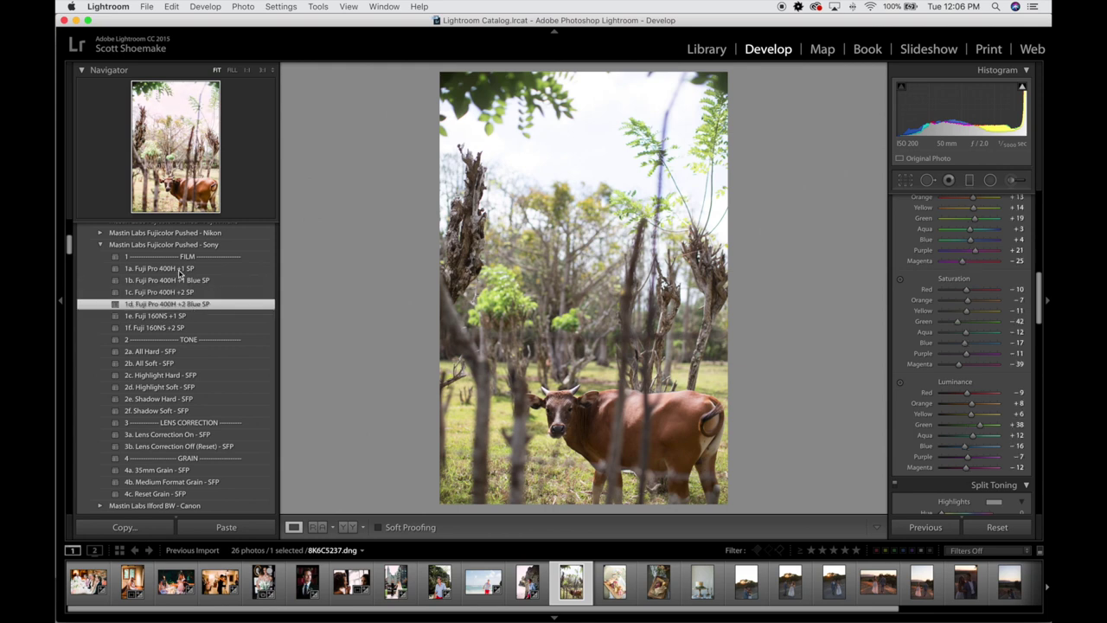
- Give the cow photo 1a. Fuji Pro 400H +1 SP with Clarity +10, then move to DSC08981
left_click(177, 269)
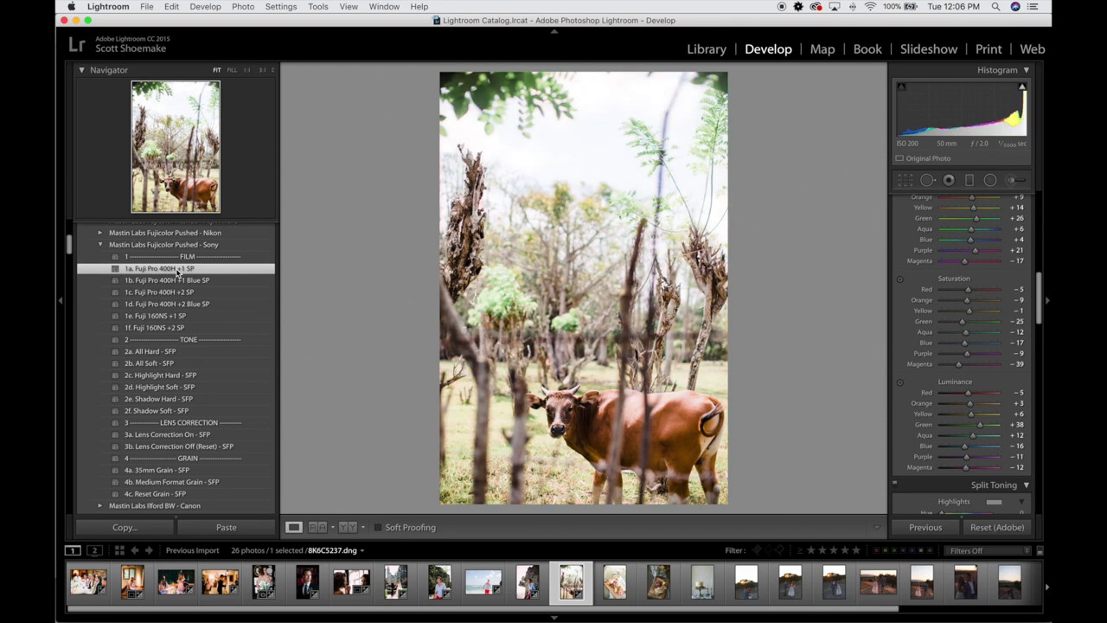
key("super+z")
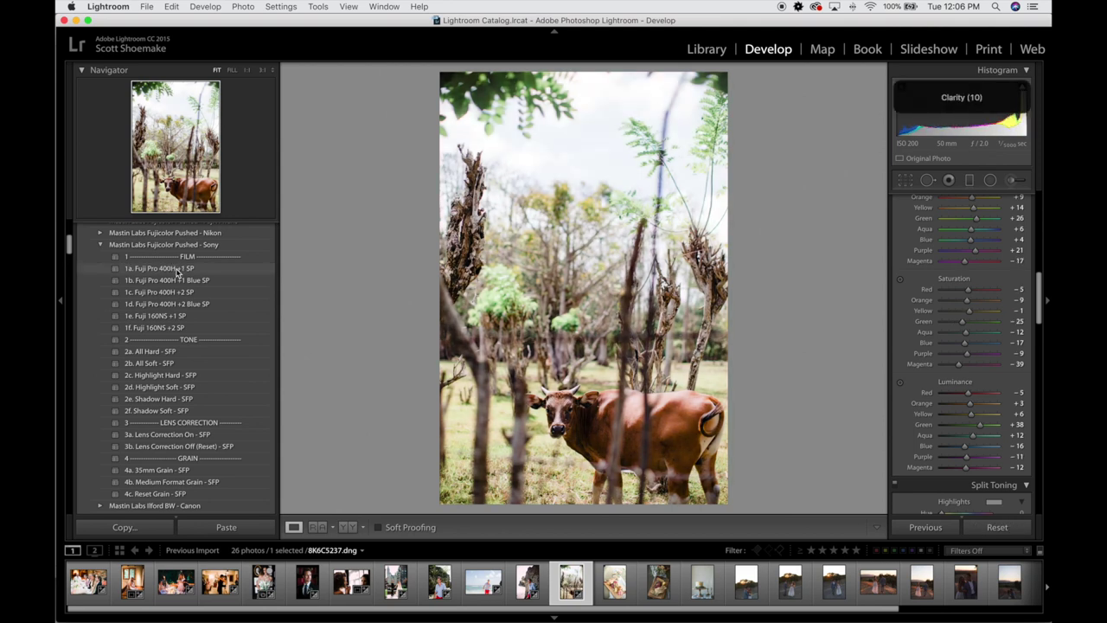
left_click(616, 585)
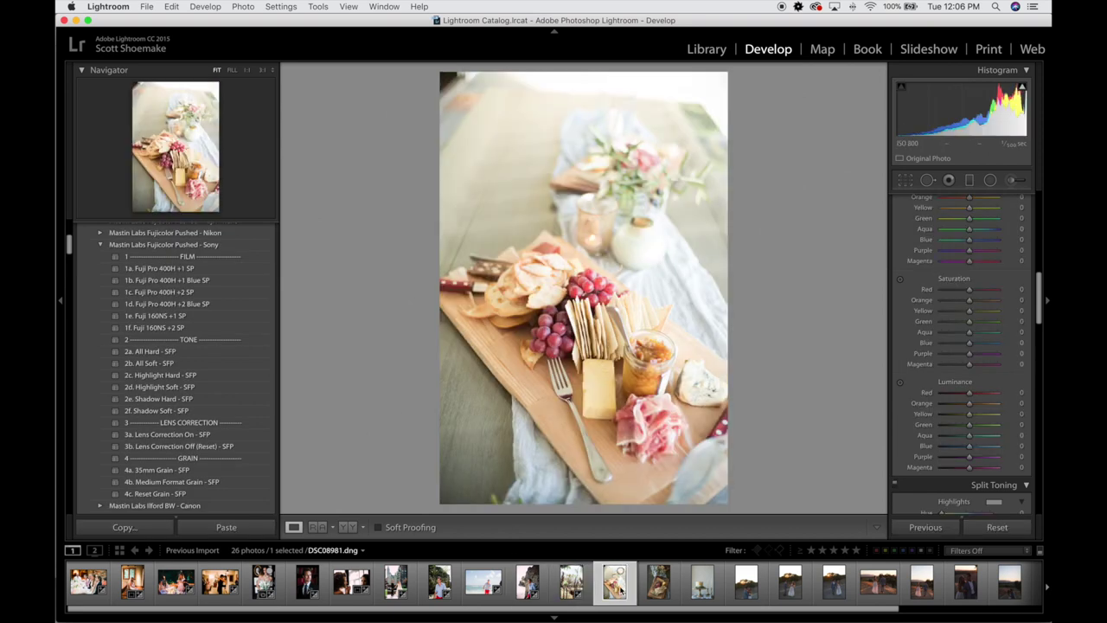
- Crop the charcuterie photo tighter from the top-left and check the fork detail zoomed in
key("r")
left_click_drag(428, 63, 449, 90)
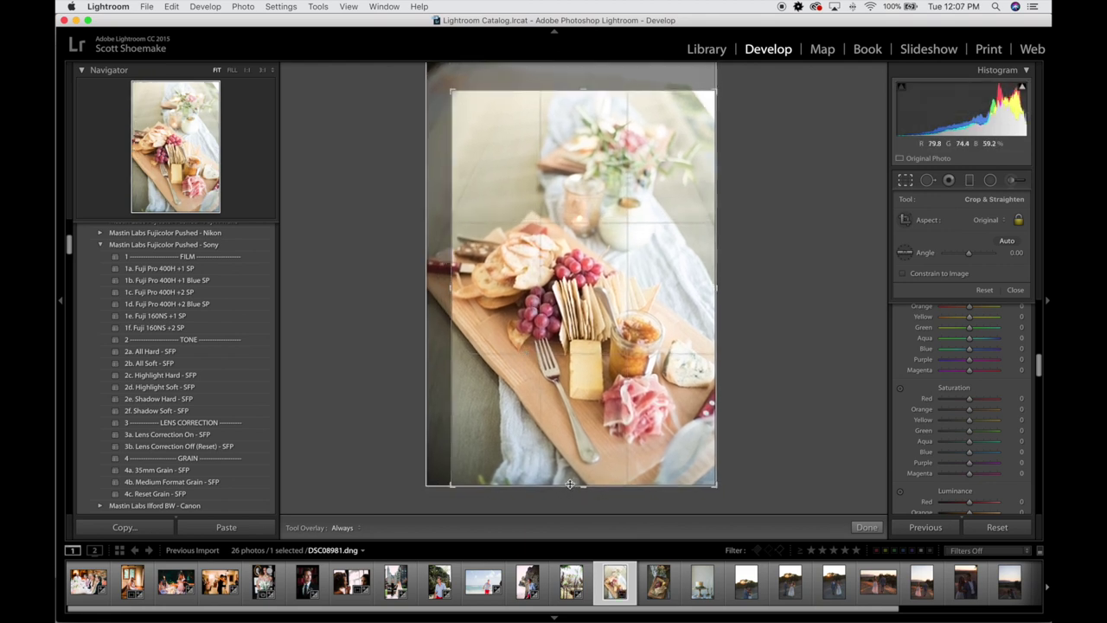
key("r")
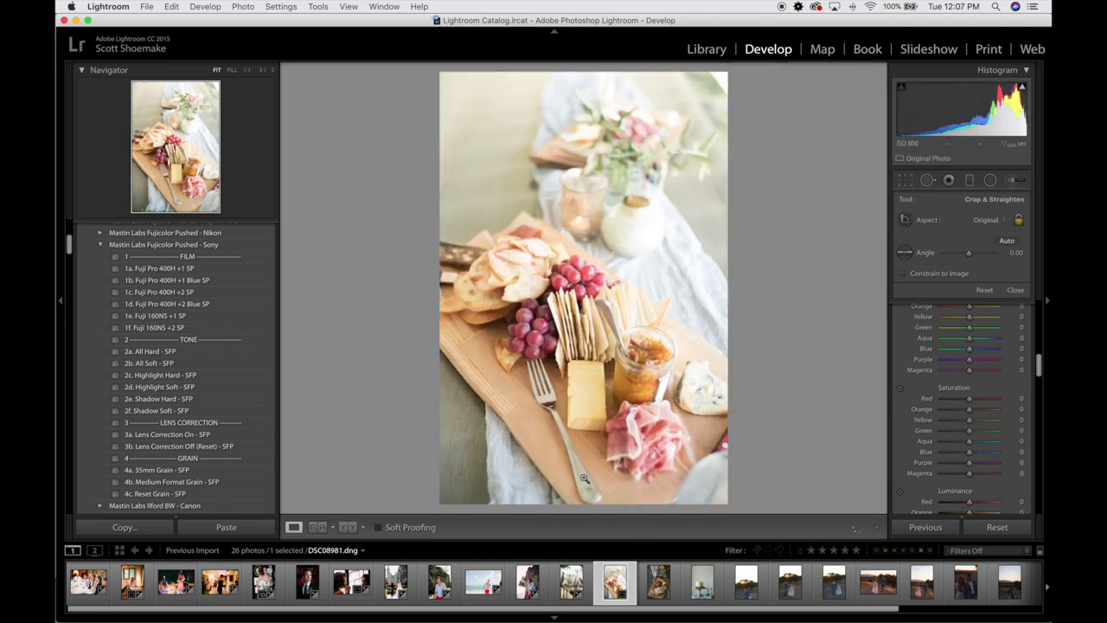
left_click(581, 486)
left_click(578, 299)
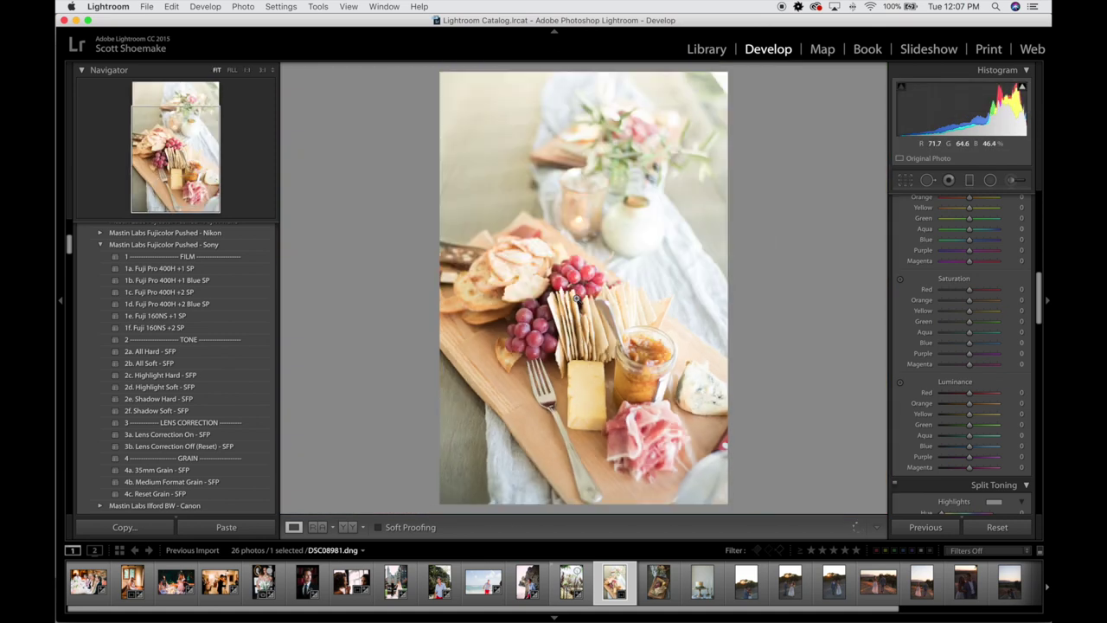
- Apply 1e. Fuji 160NS +1 SP and pull Highlights to -72, checking the highlight clipping warning
left_click(171, 317)
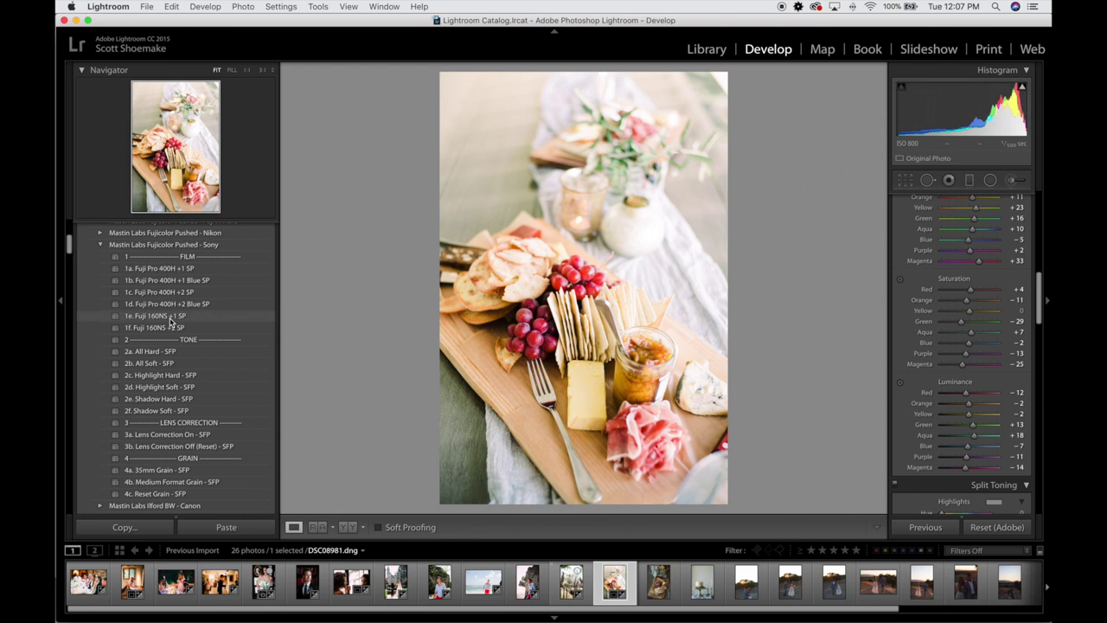
left_click(171, 317)
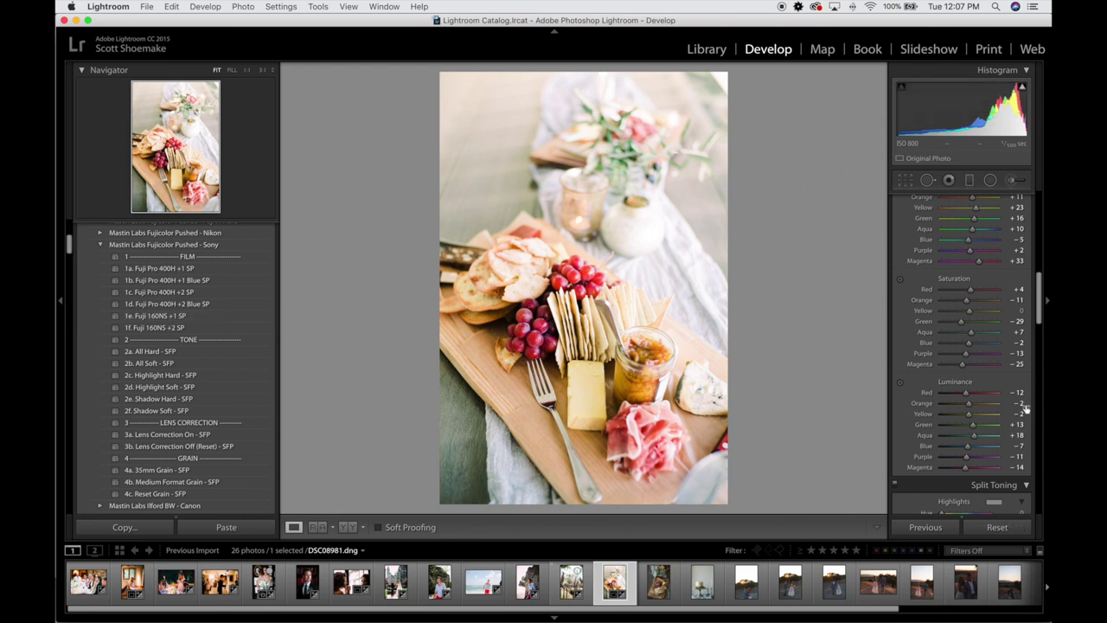
scroll(938, 378, "up", 10)
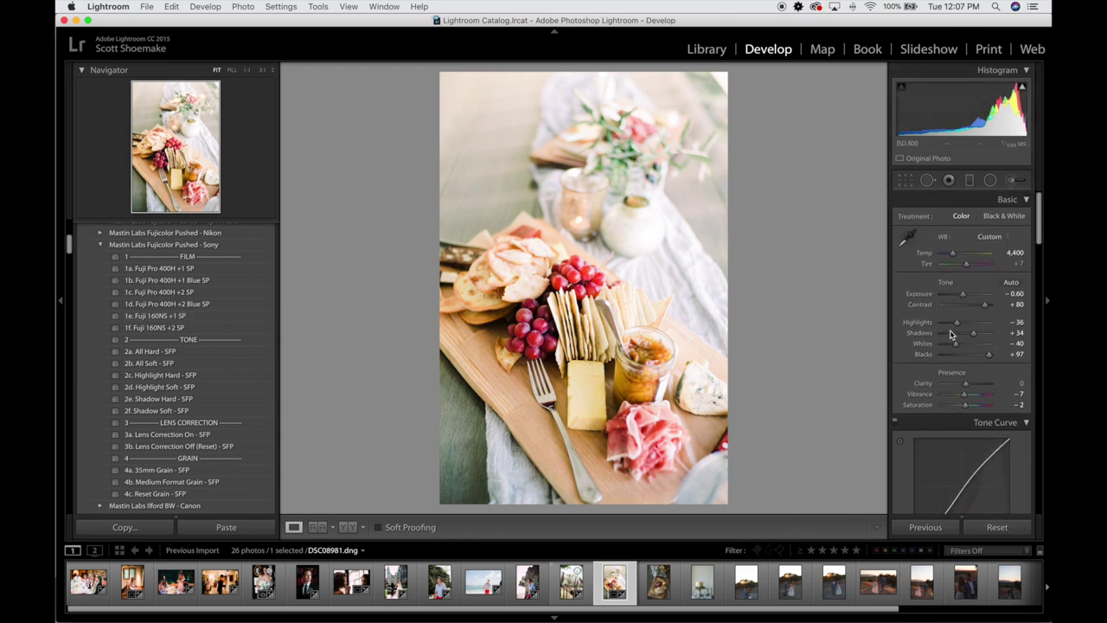
left_click(949, 325)
mouse_move(1021, 90)
left_click(1022, 87)
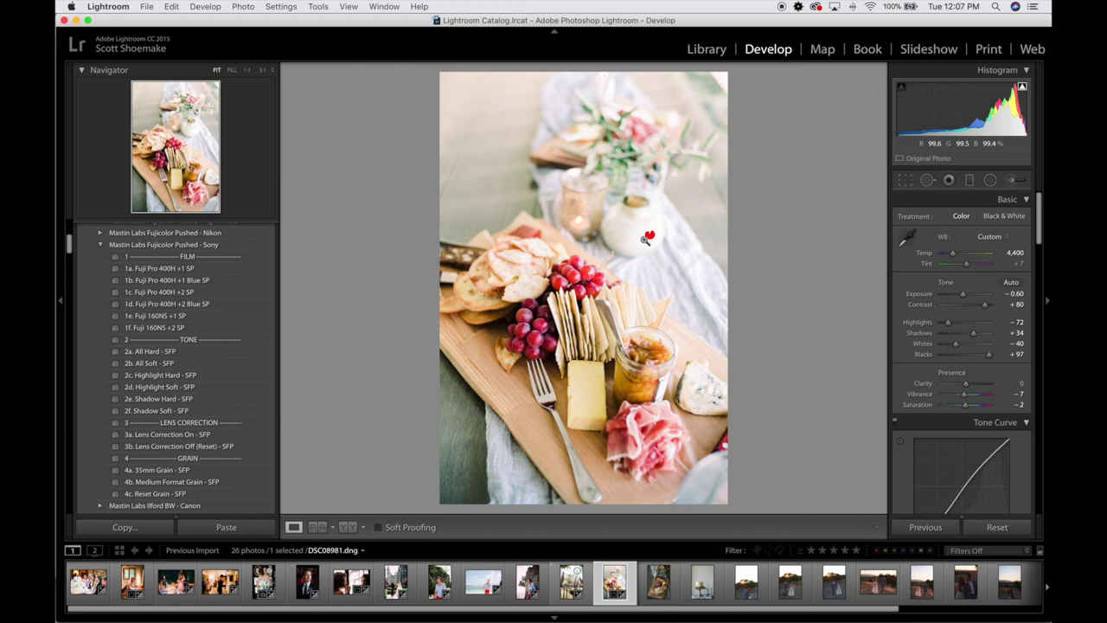
left_click(1021, 87)
- Set Clarity +20 and Blacks +57, add 4b. Medium Format Grain, compare, then open the salami board
key("shift+equal")
key("comma")
key("shift+minus")
key("shift+minus")
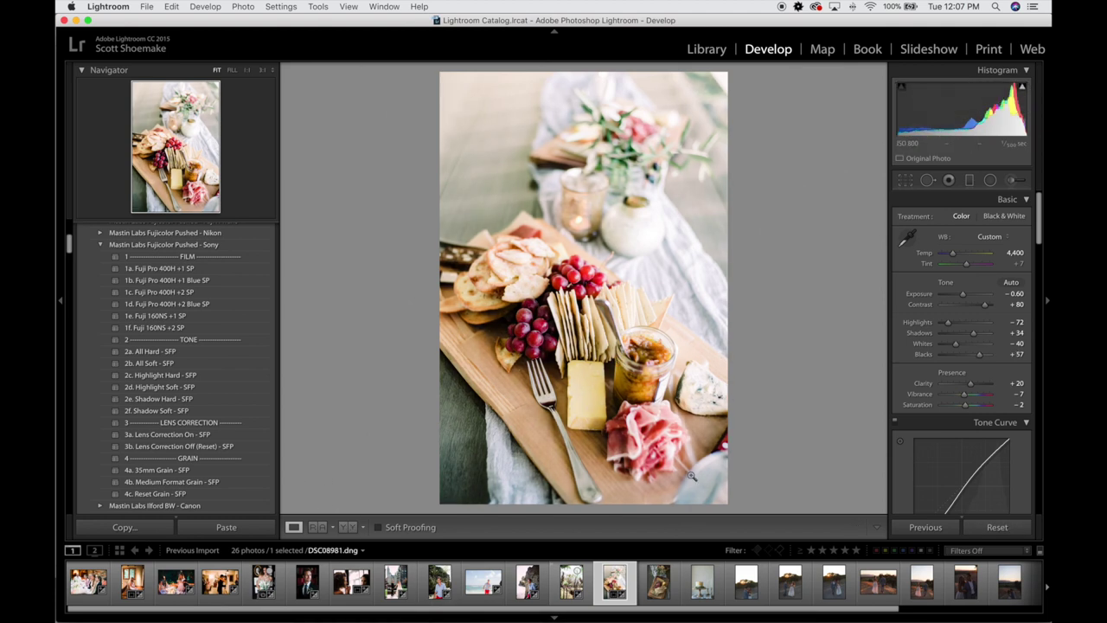
left_click(182, 483)
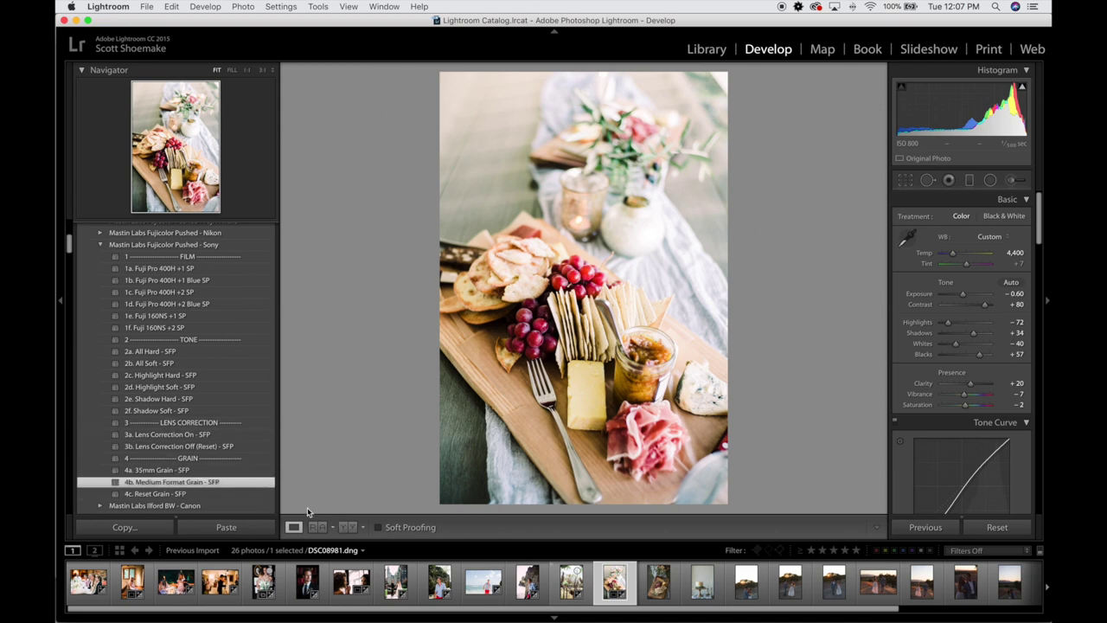
left_click(349, 527)
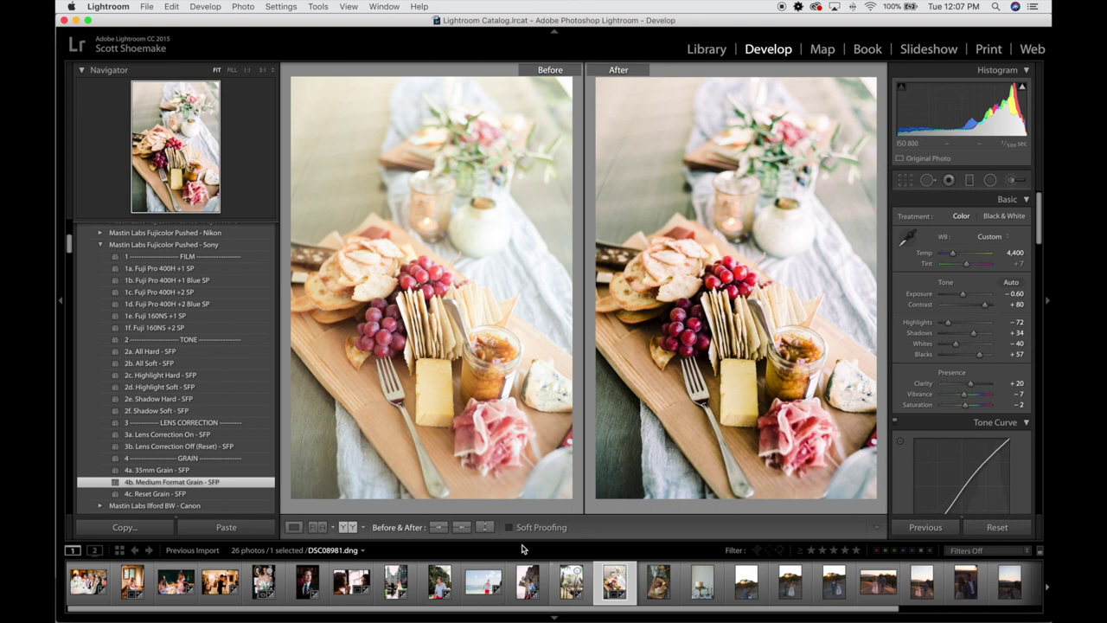
left_click(293, 527)
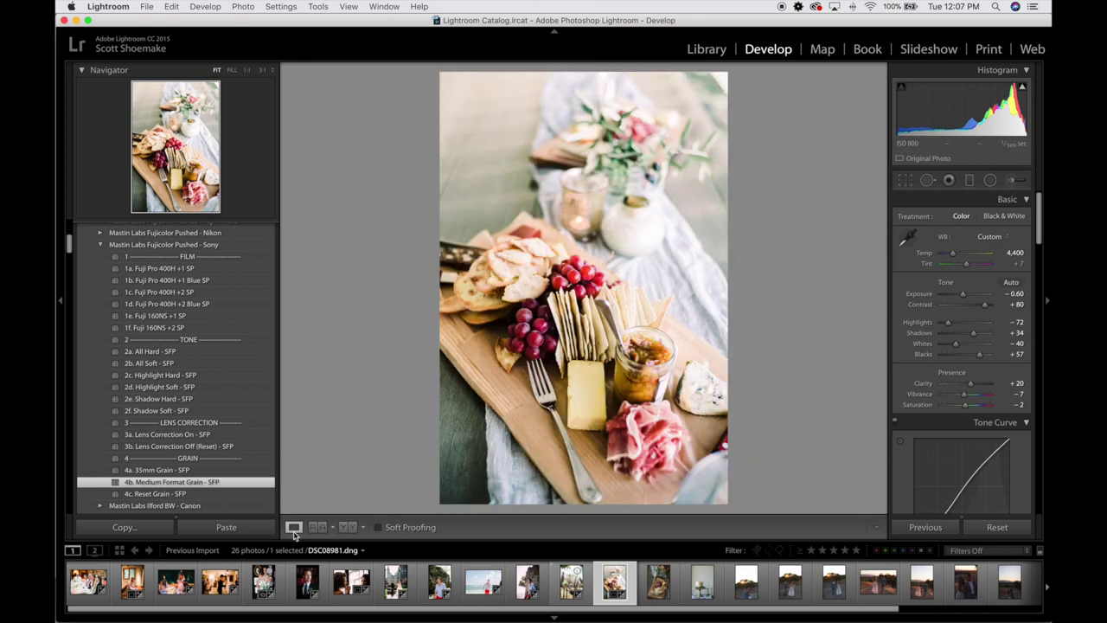
left_click(659, 584)
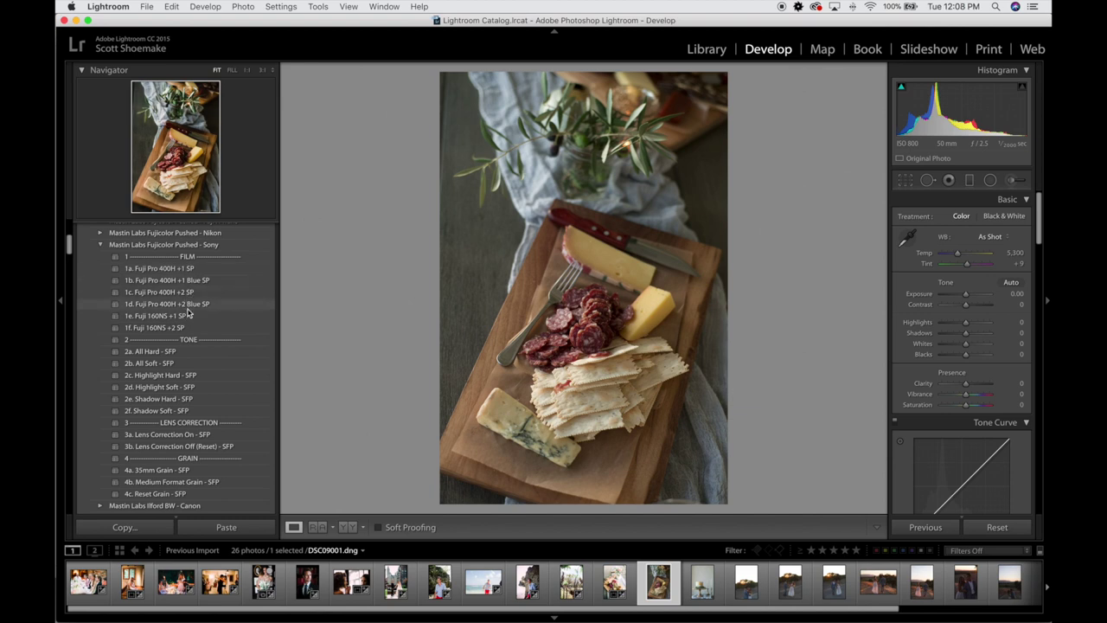
- Apply 1d. Fuji Pro 400H +2 Blue SP with Exposure +0.20, Clarity +10, Blacks +85, Temp 5,100
left_click(187, 308)
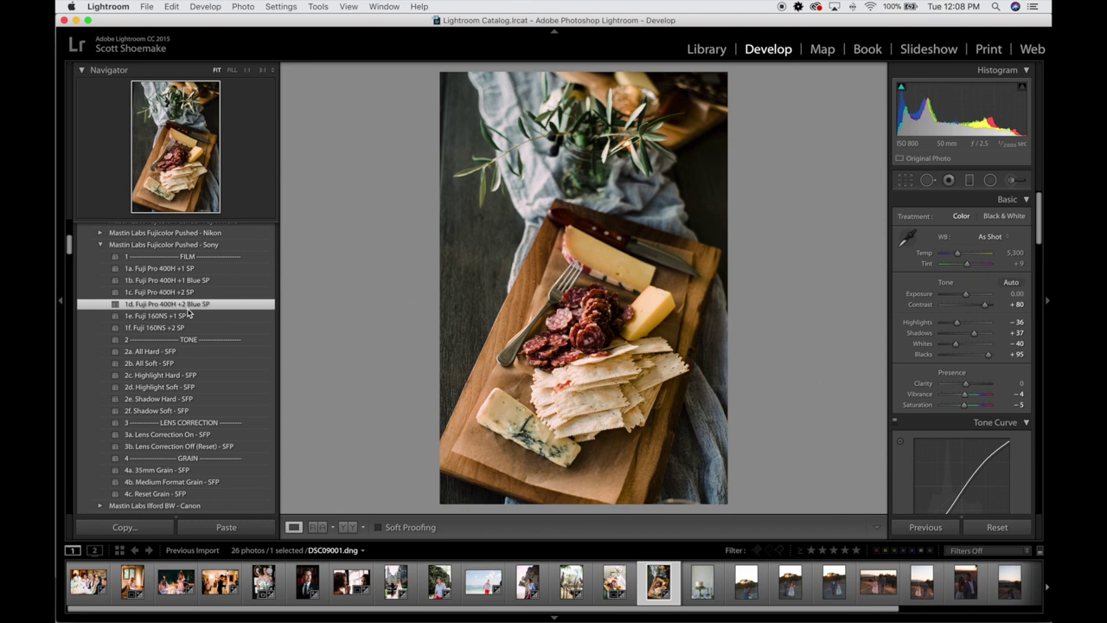
key("r")
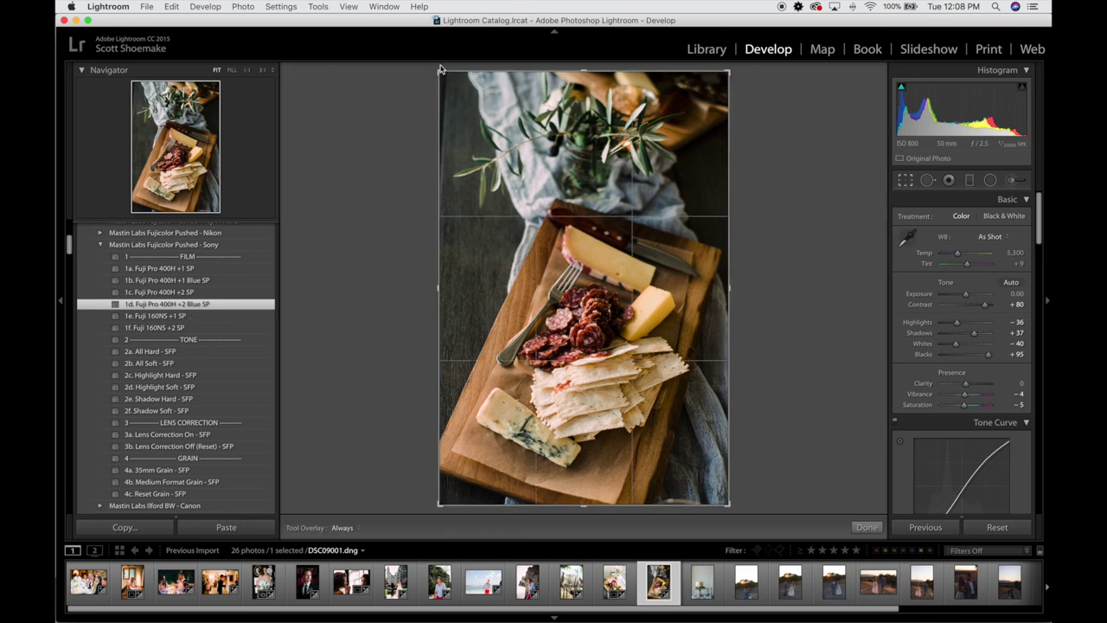
key("r")
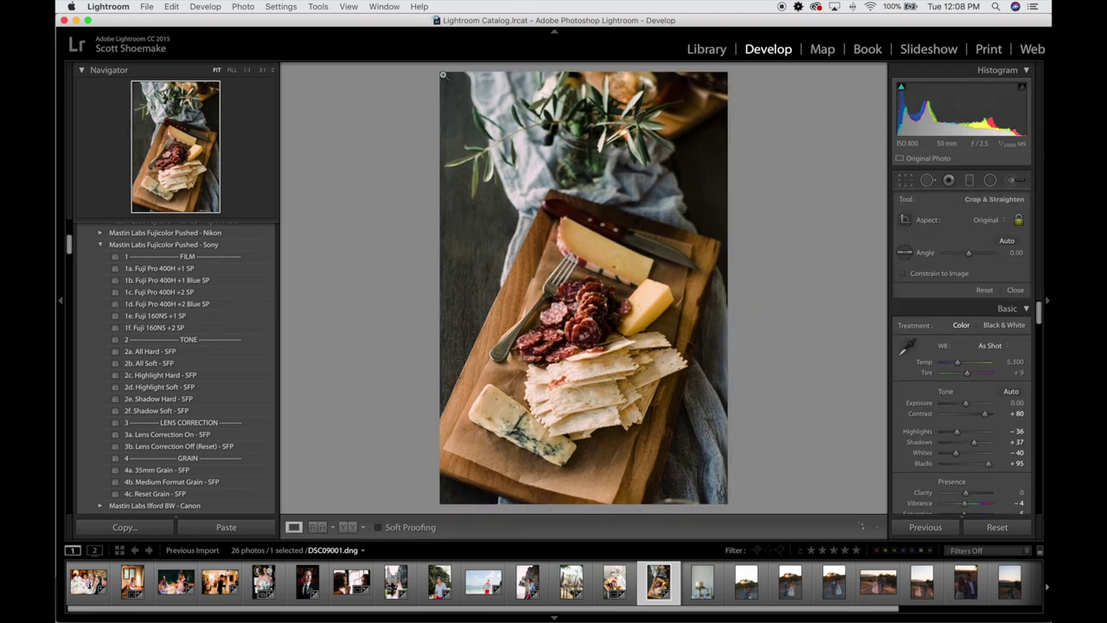
key("equal")
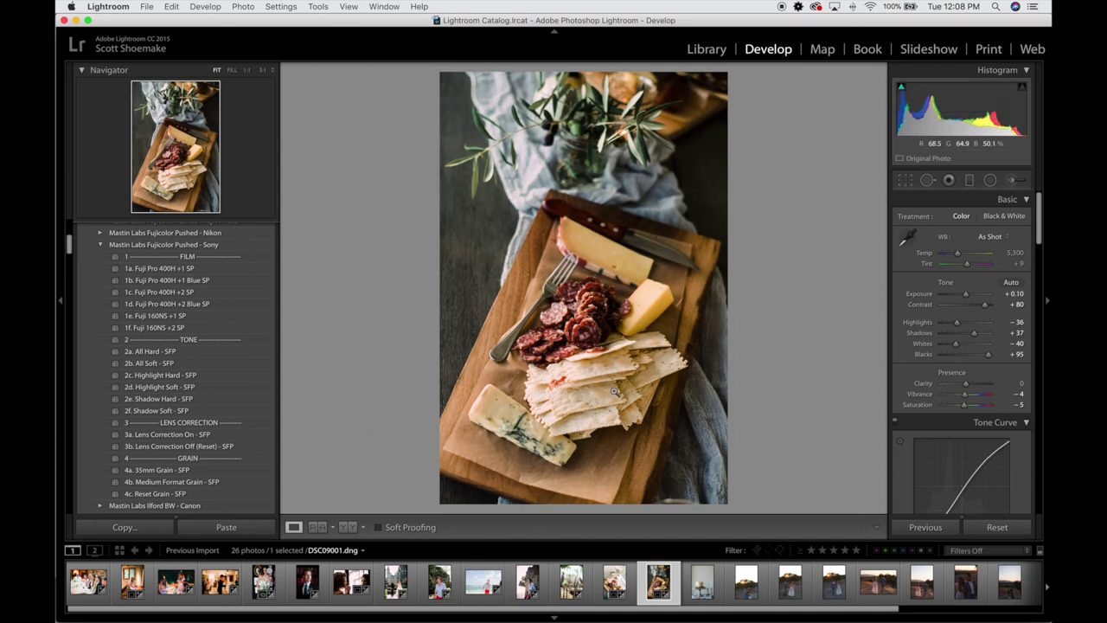
key("equal")
key("equal")
key("comma")
key("minus")
key("minus")
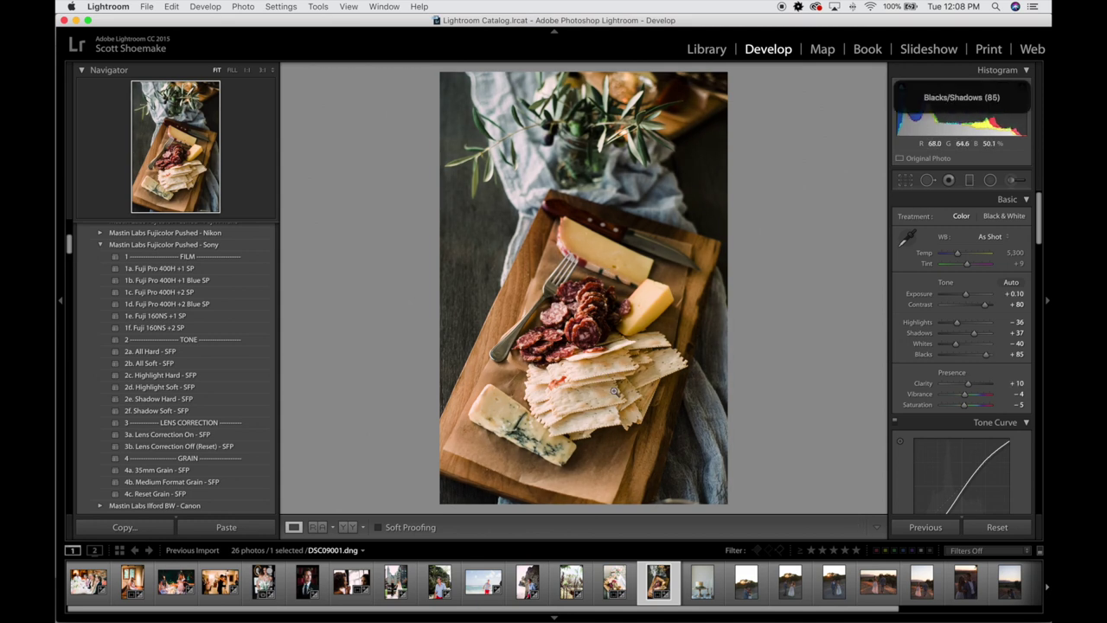
key("minus")
key("minus")
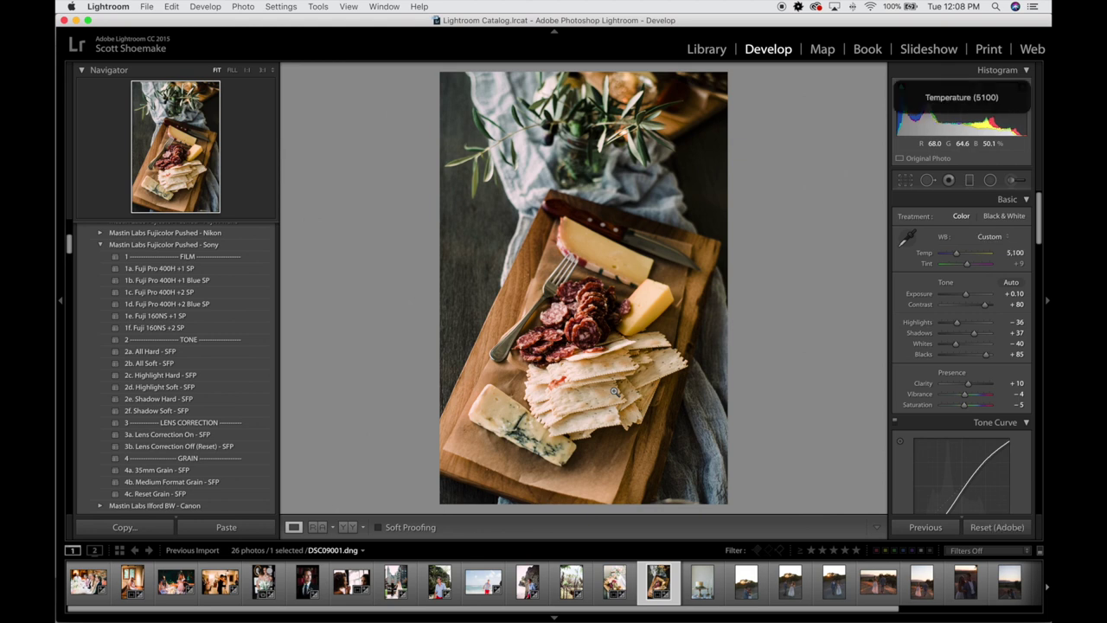
key("equal")
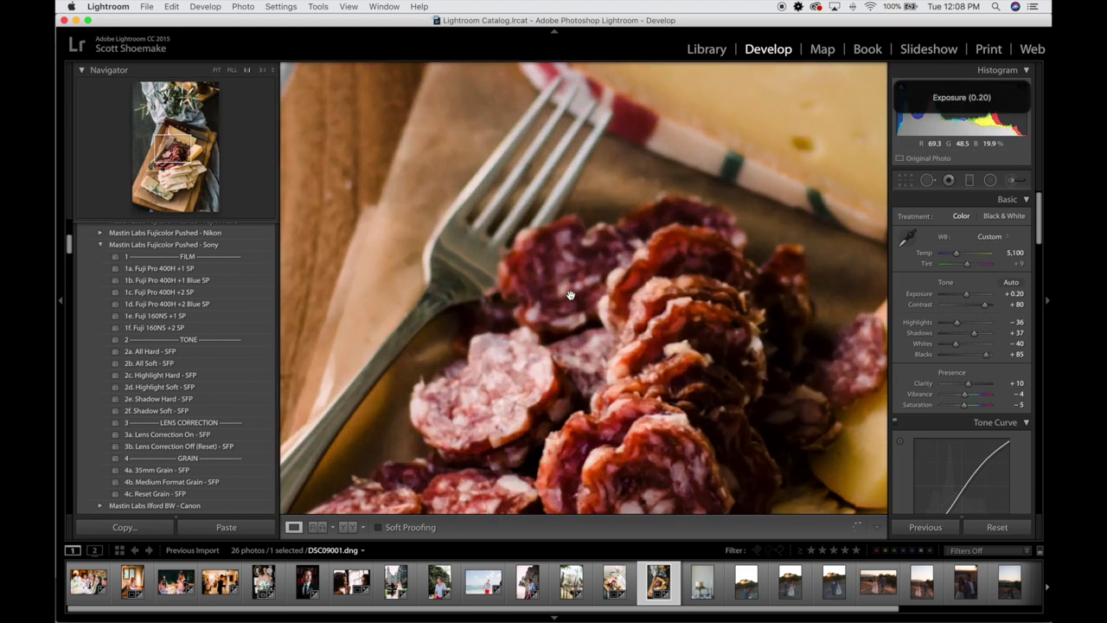
- Check the salami at 1:1, add 4b. Medium Format Grain - SFP, compare, then open the cake photo
left_click(573, 298)
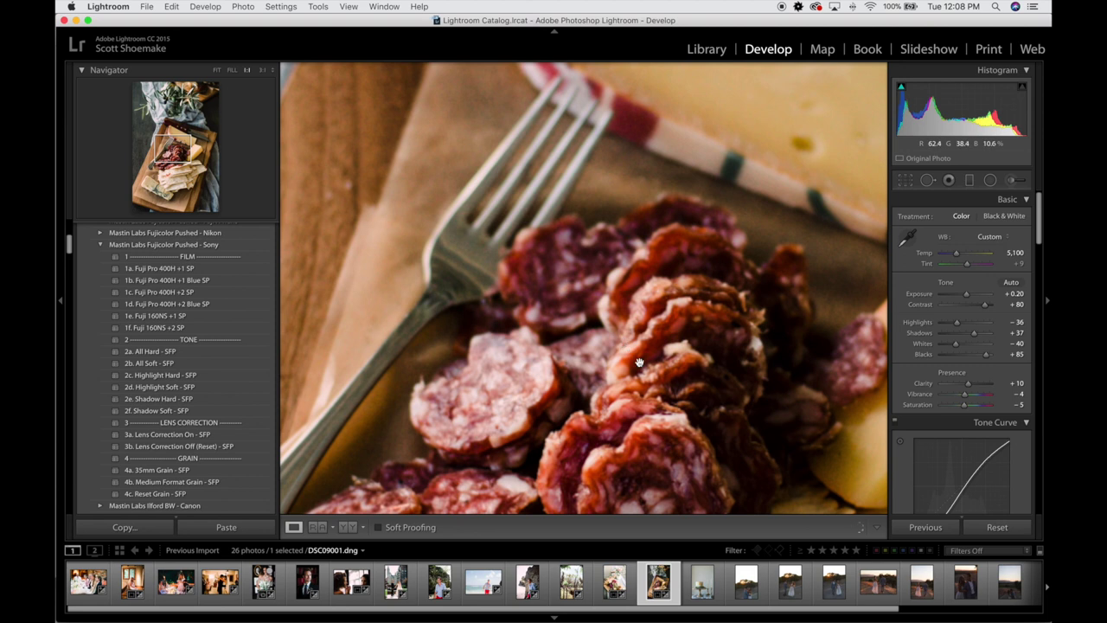
left_click(554, 467)
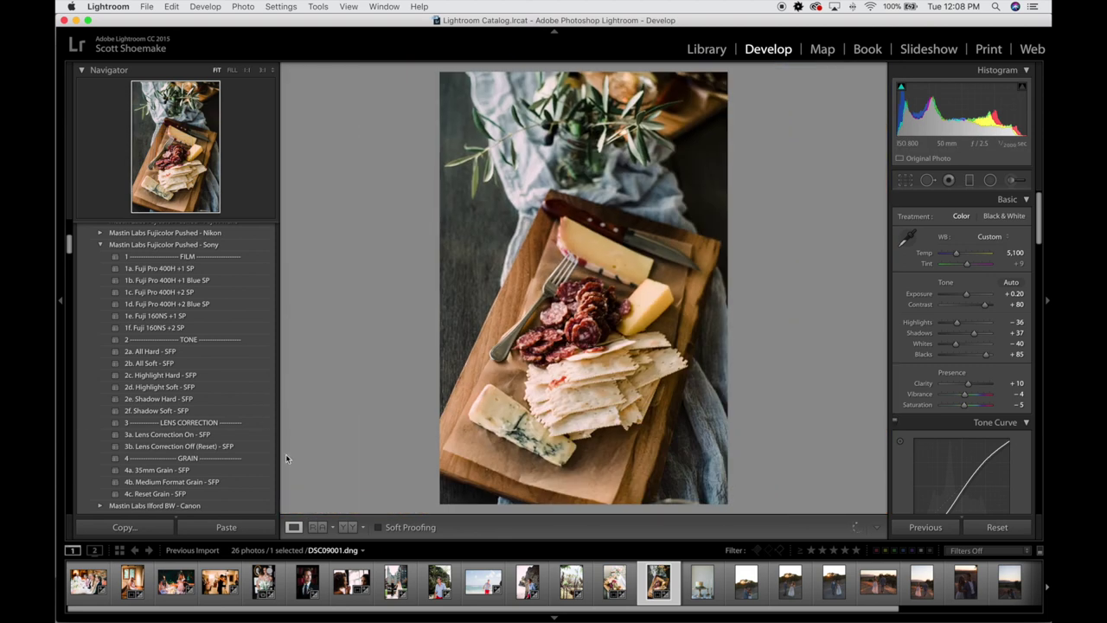
left_click(179, 482)
left_click(347, 527)
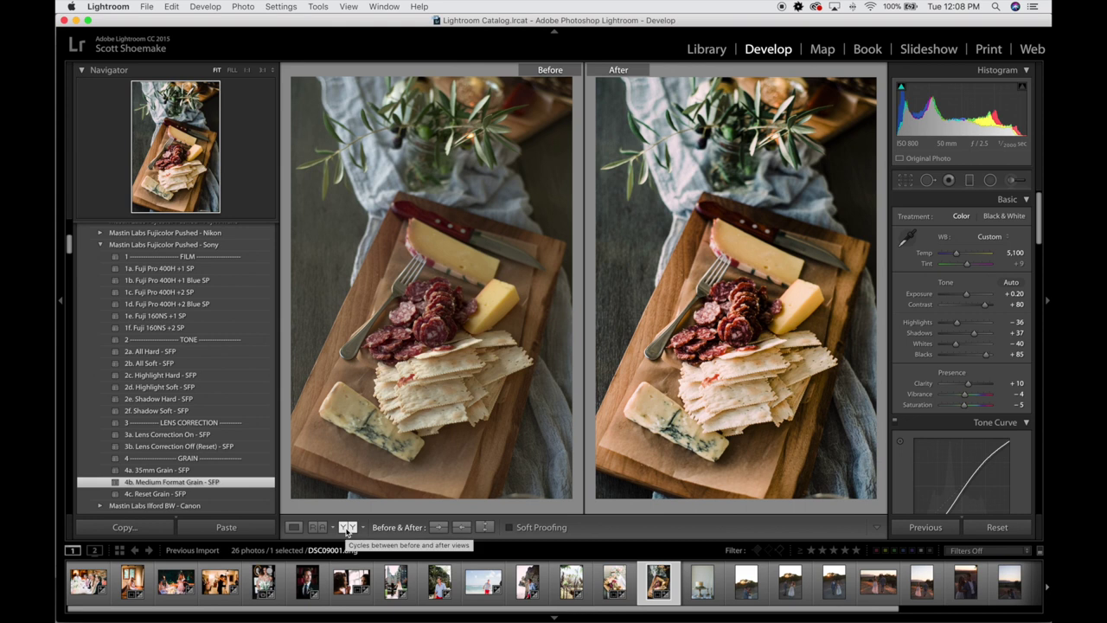
left_click(294, 526)
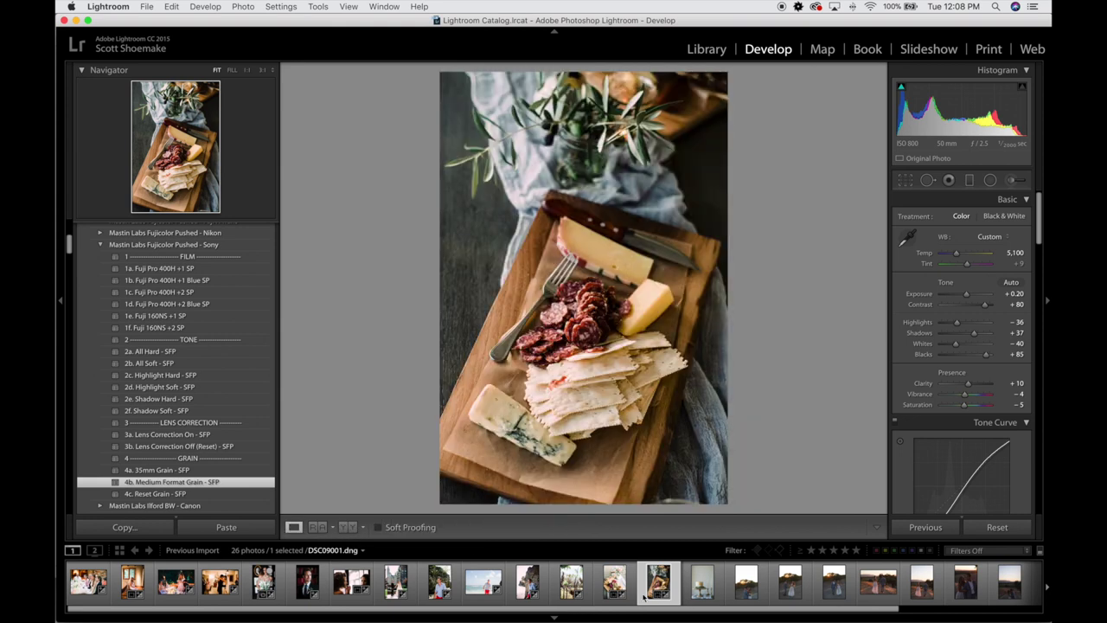
scroll(644, 597, "down", 3)
left_click(571, 595)
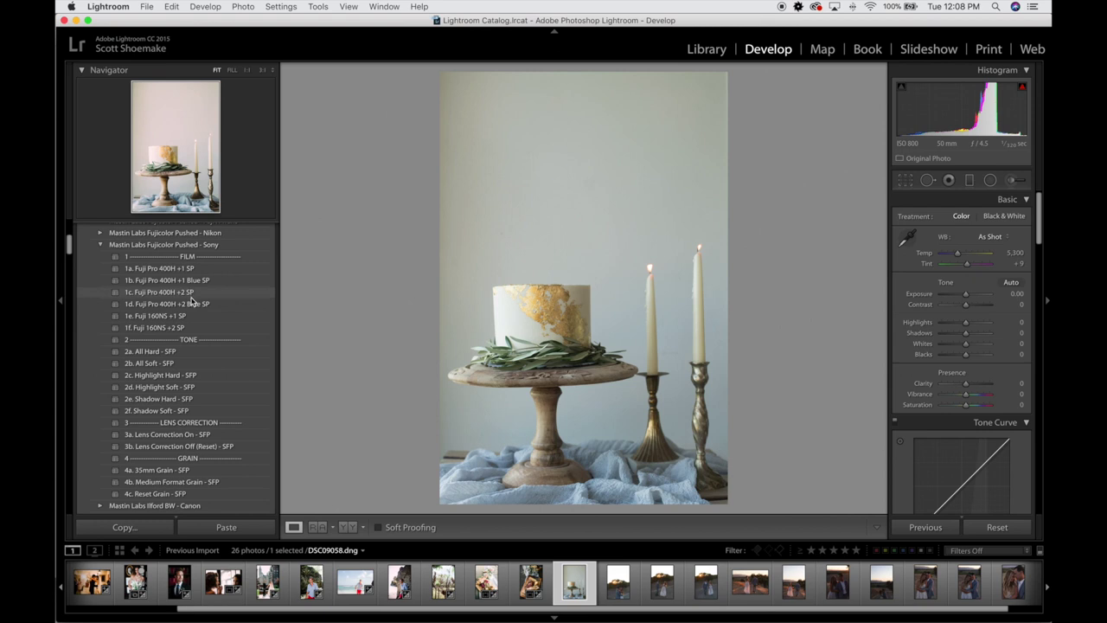
- Give the cake Fuji Pro 400H +2 Blue SP with Clarity +20, Blacks +75 and Medium Format Grain
left_click(192, 304)
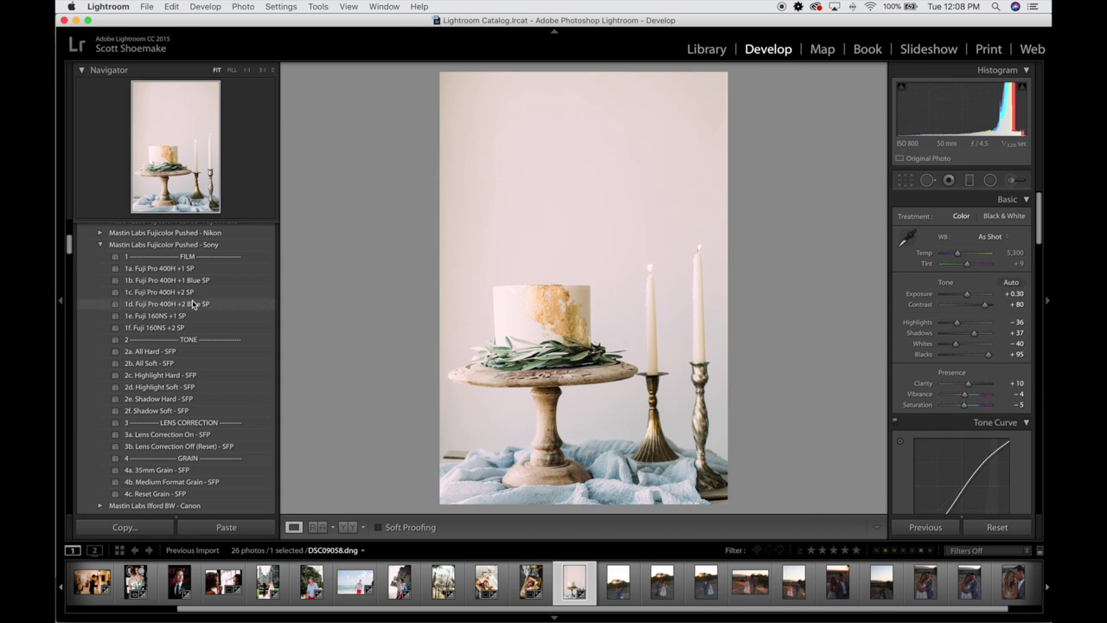
key("equal")
key("comma")
key("shift+minus")
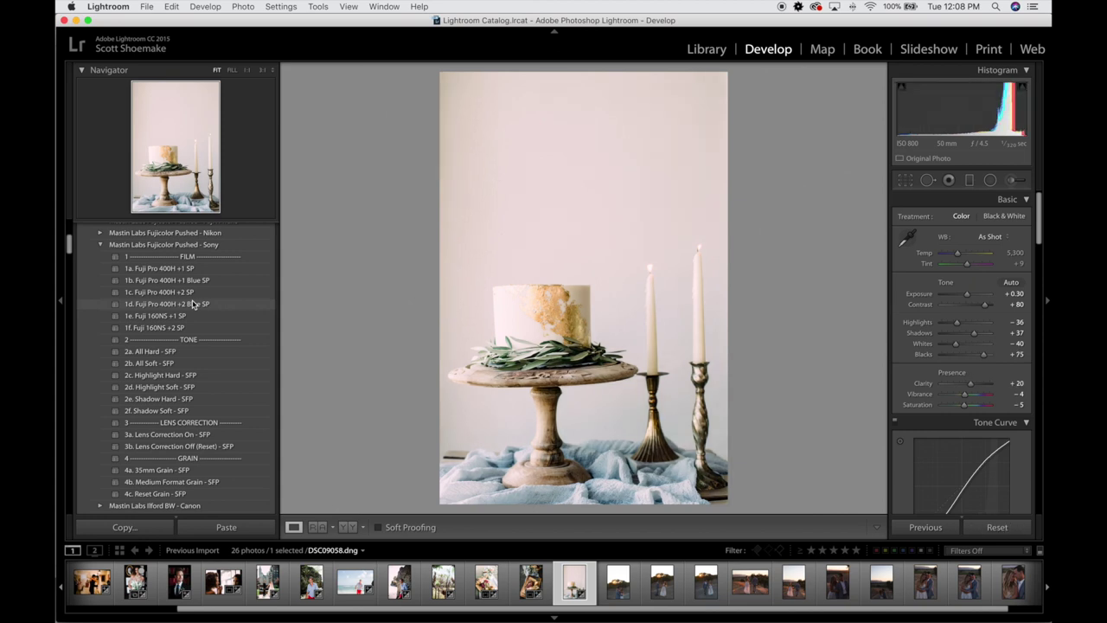
key("r")
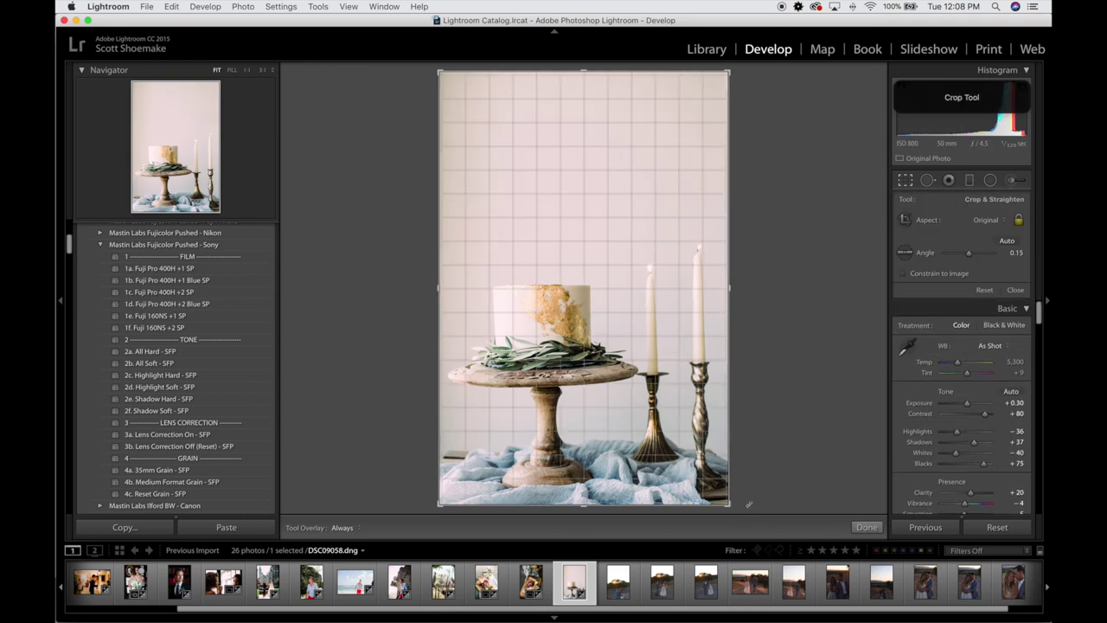
key("r")
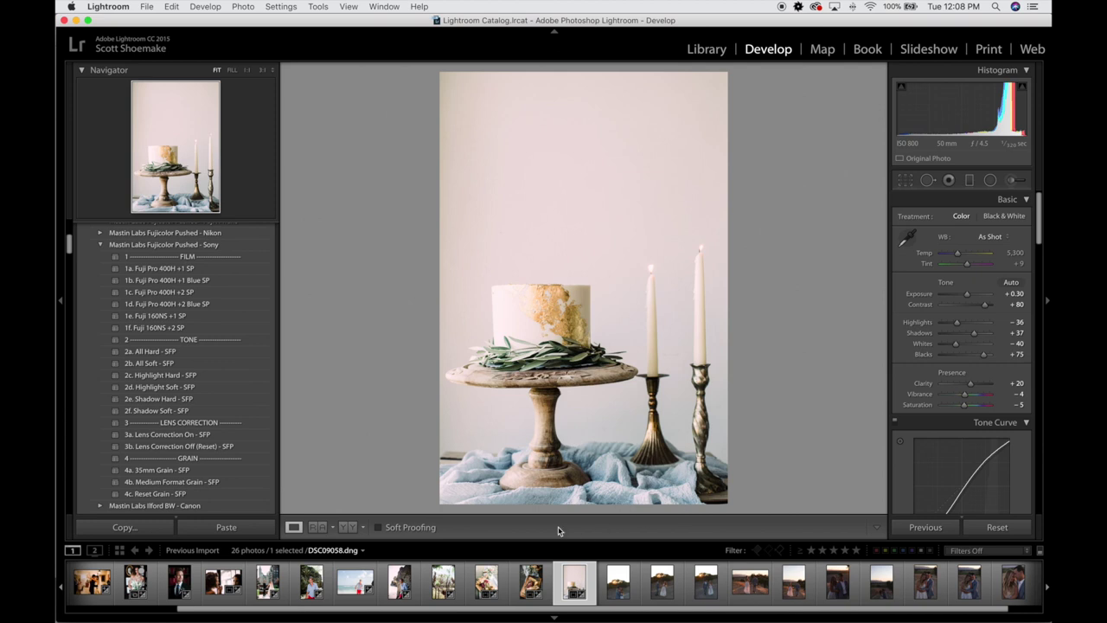
left_click(238, 484)
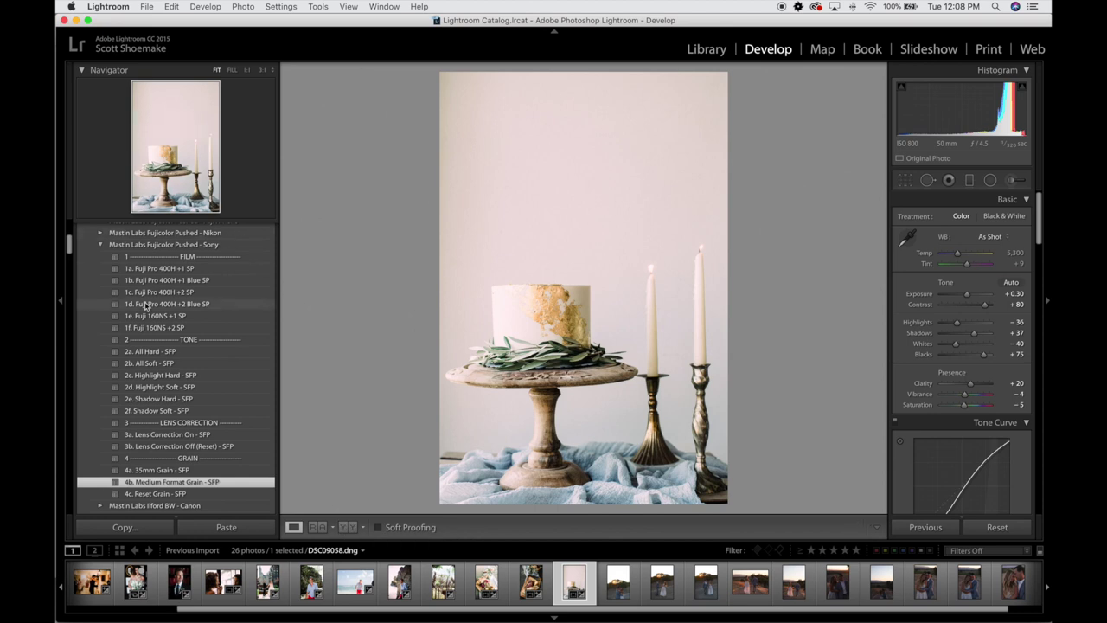
- Cycle the before/after layouts, including split view, ending side by side, then return to Loupe view
left_click(348, 527)
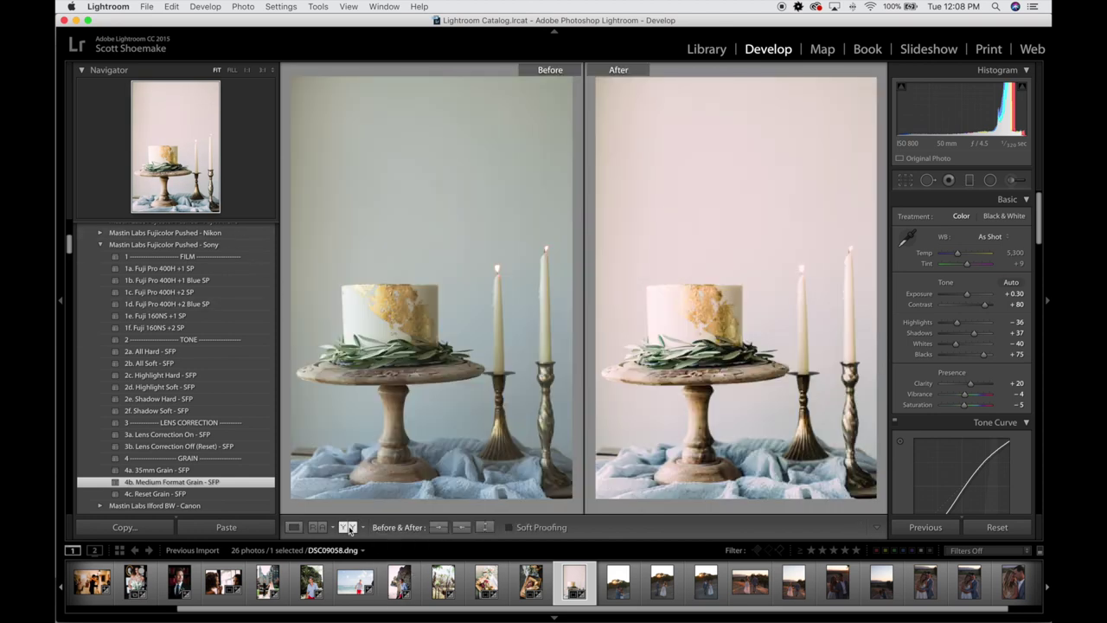
left_click(349, 527)
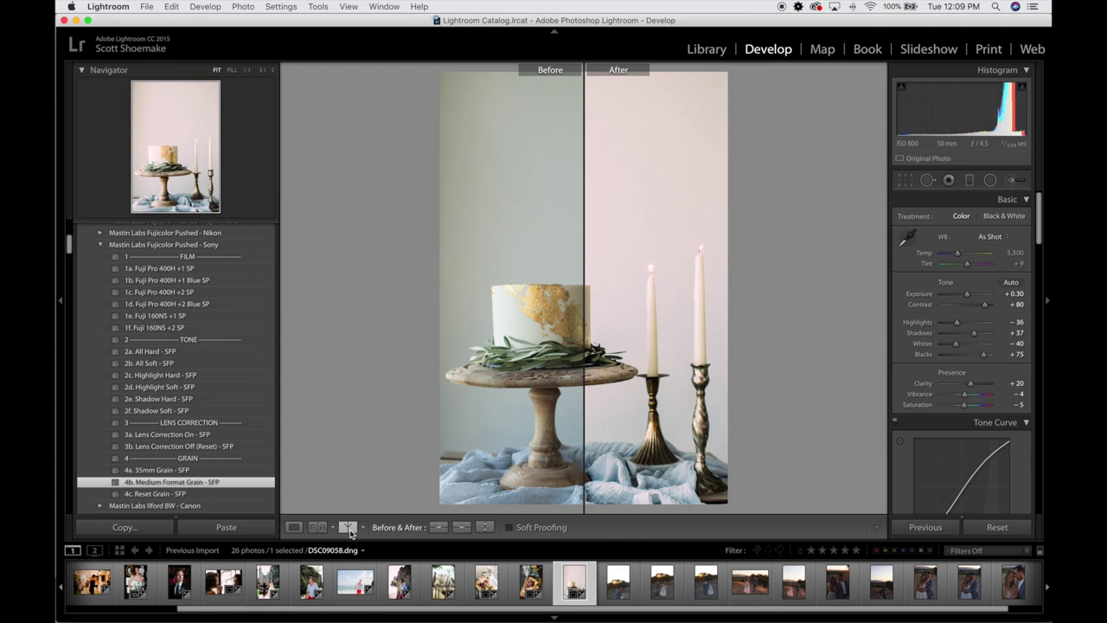
left_click(350, 529)
left_click(351, 529)
left_click(350, 529)
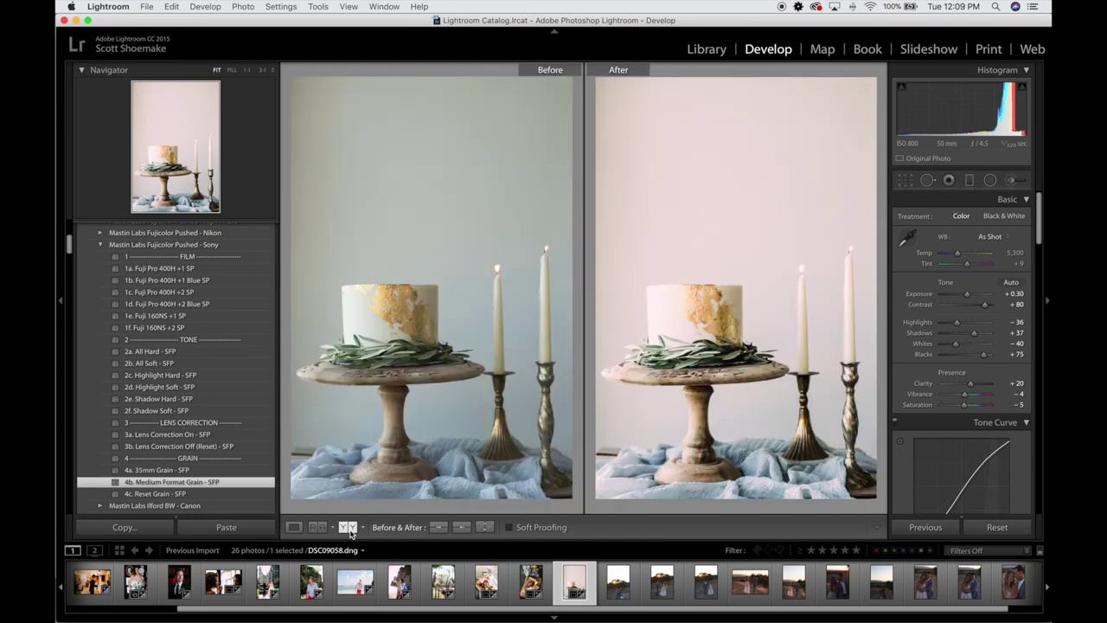
left_click(294, 527)
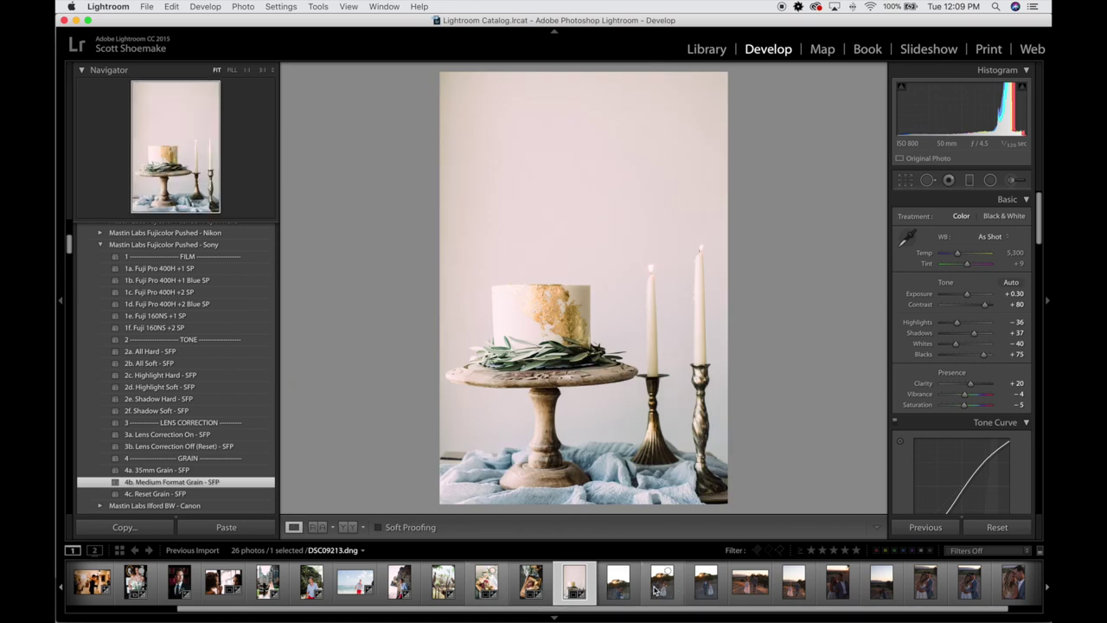
- Select the dancing-couple photo and apply the 1c. Fuji Pro 400H +2 SP preset
left_click(707, 588)
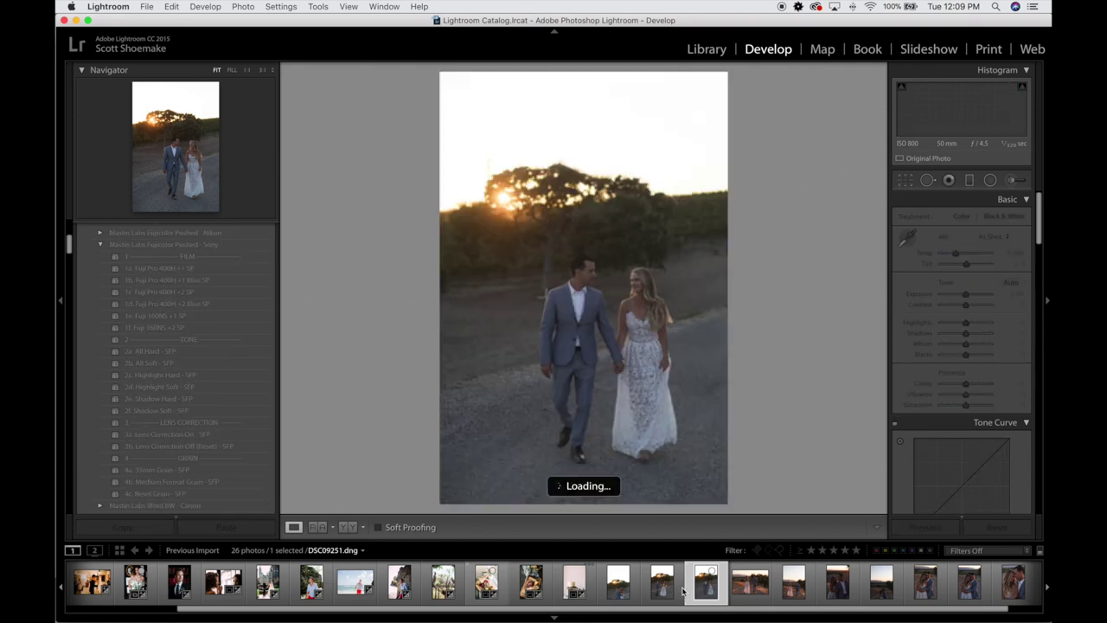
left_click(661, 588)
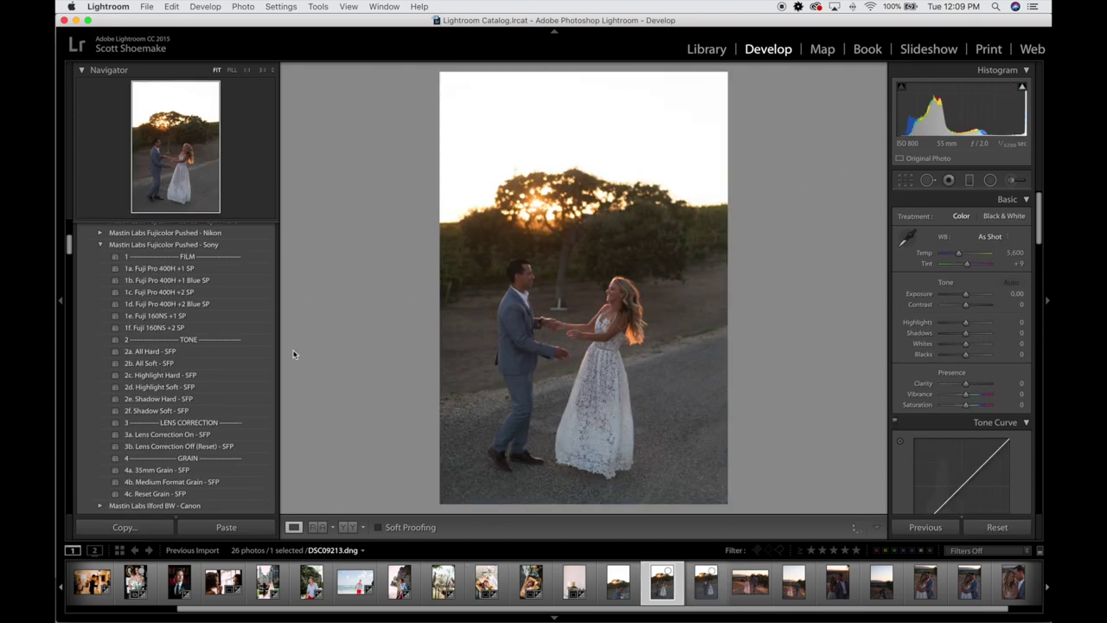
left_click(183, 296)
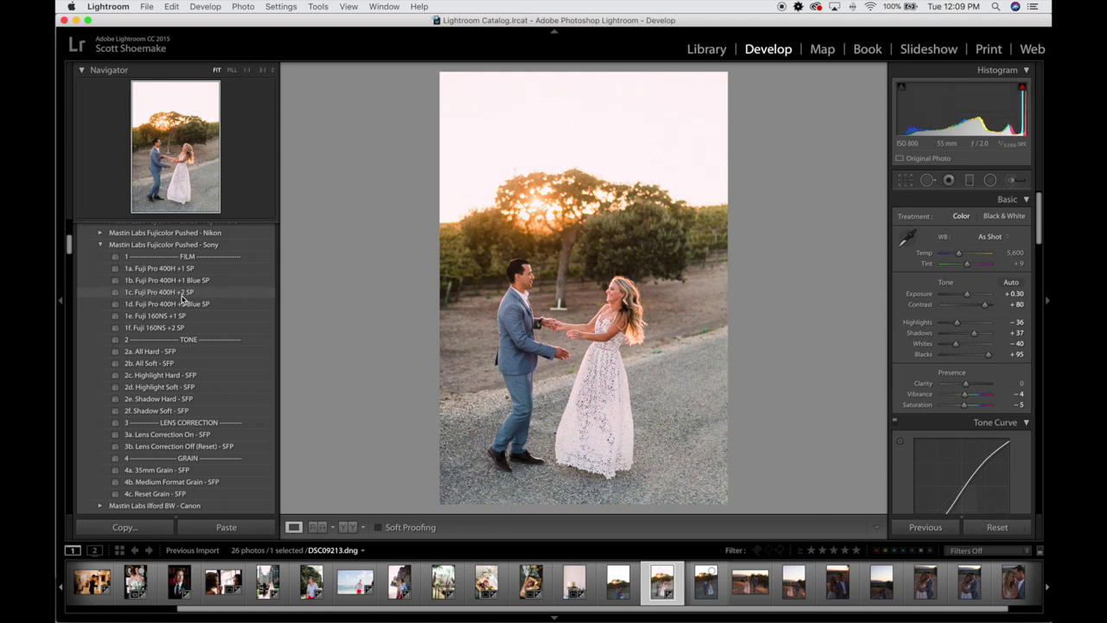
- Crop the photo slightly tighter from the bottom-right and add 4b. Medium Format Grain
key("r")
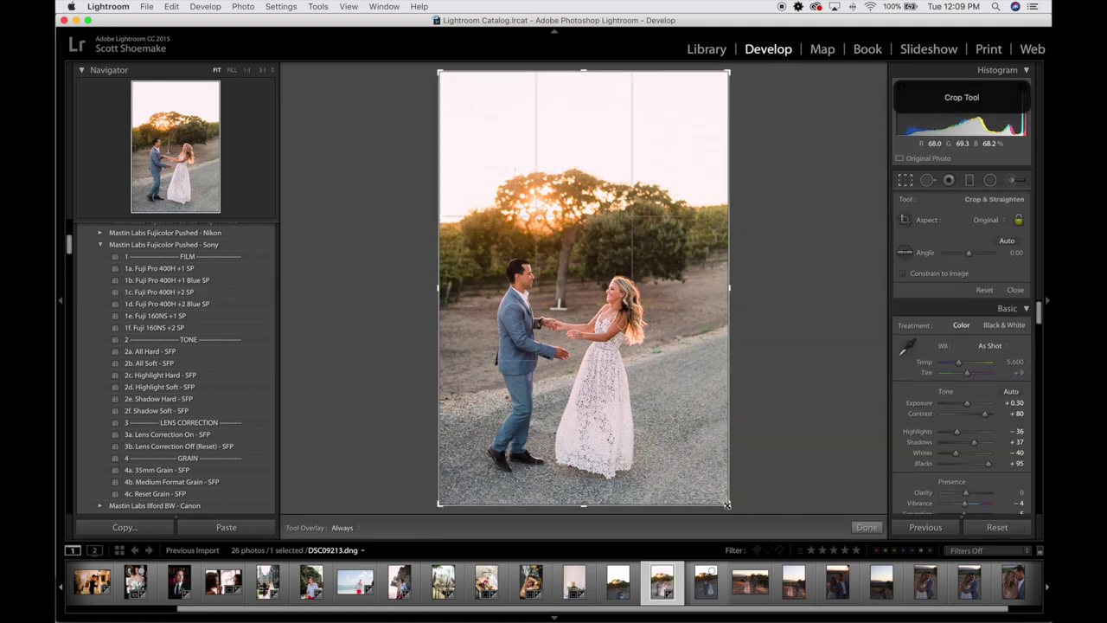
left_click_drag(728, 504, 720, 498)
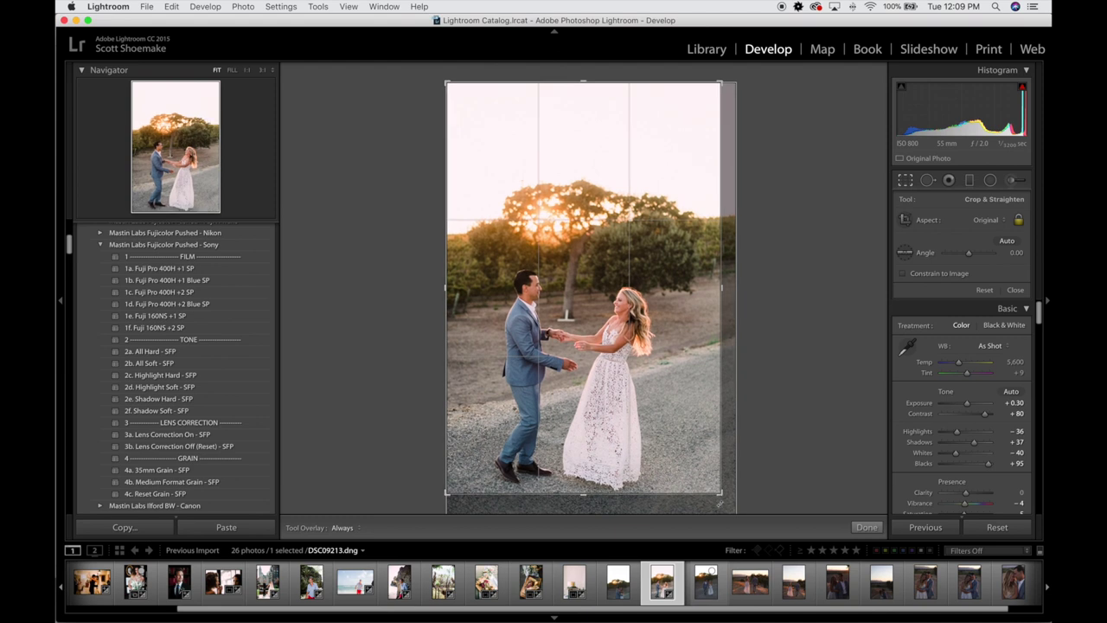
key("r")
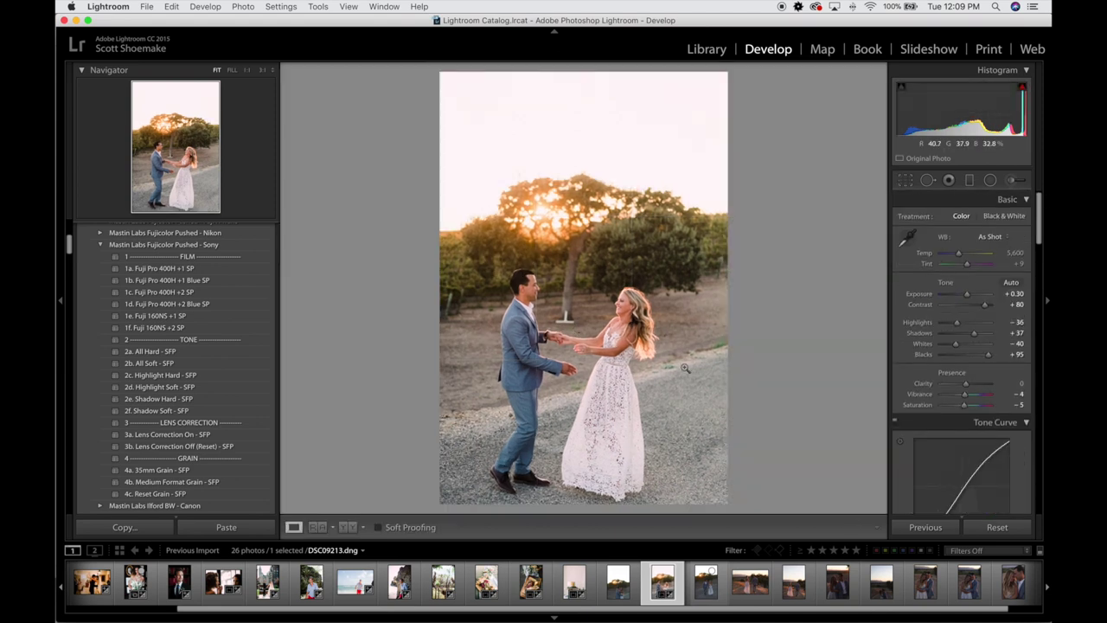
left_click(192, 482)
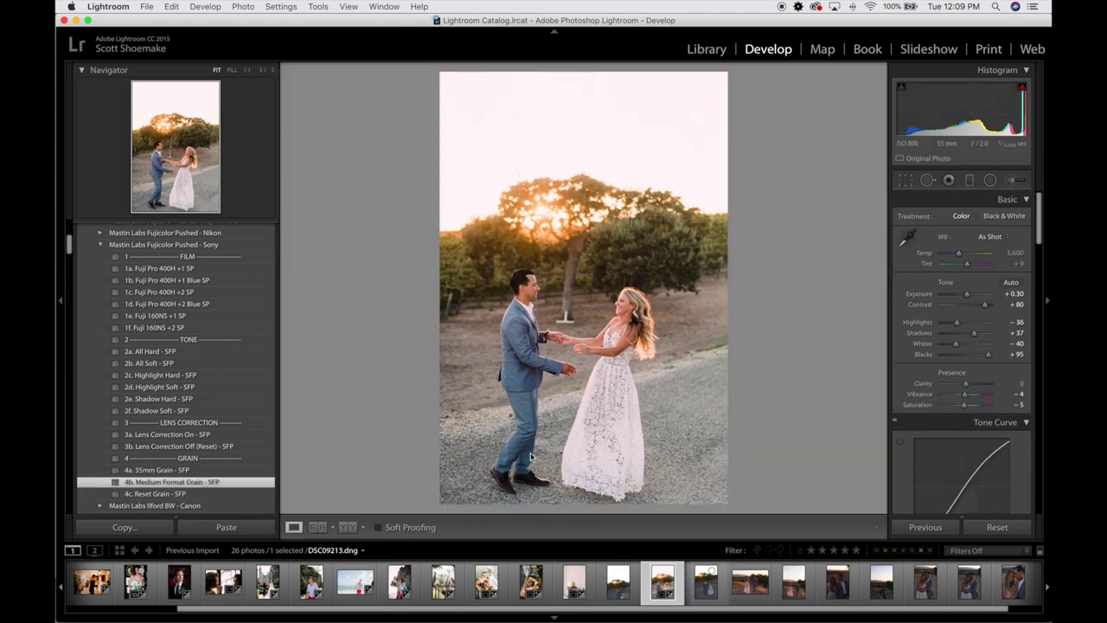
- Zoom in to check detail on the bride and groom, then open the walking-down-the-path photo
left_click(614, 319)
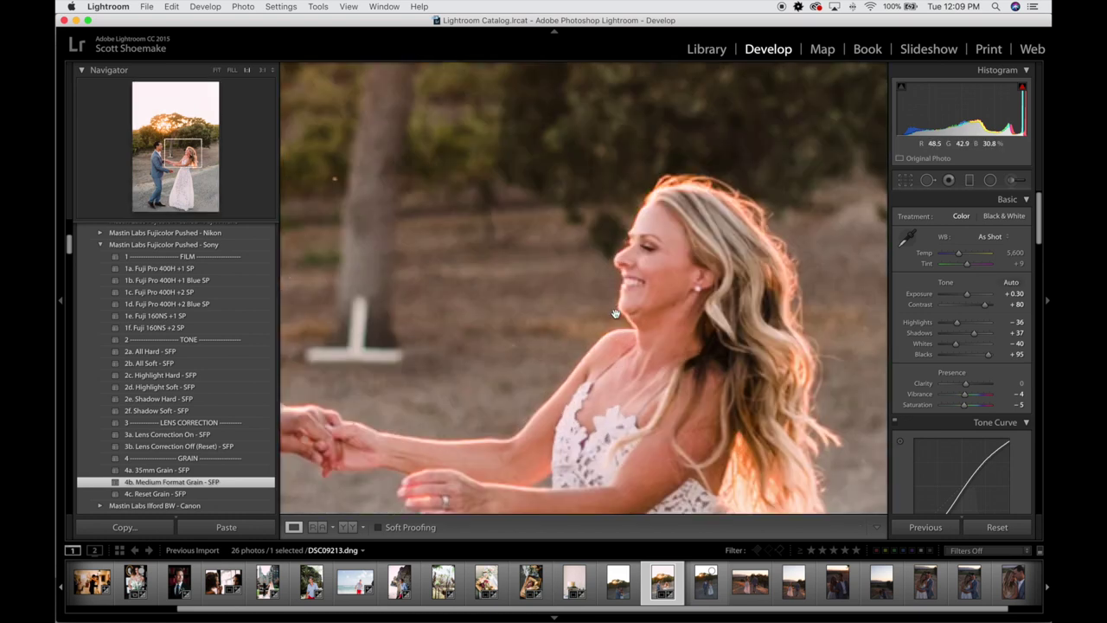
left_click_drag(505, 336, 808, 354)
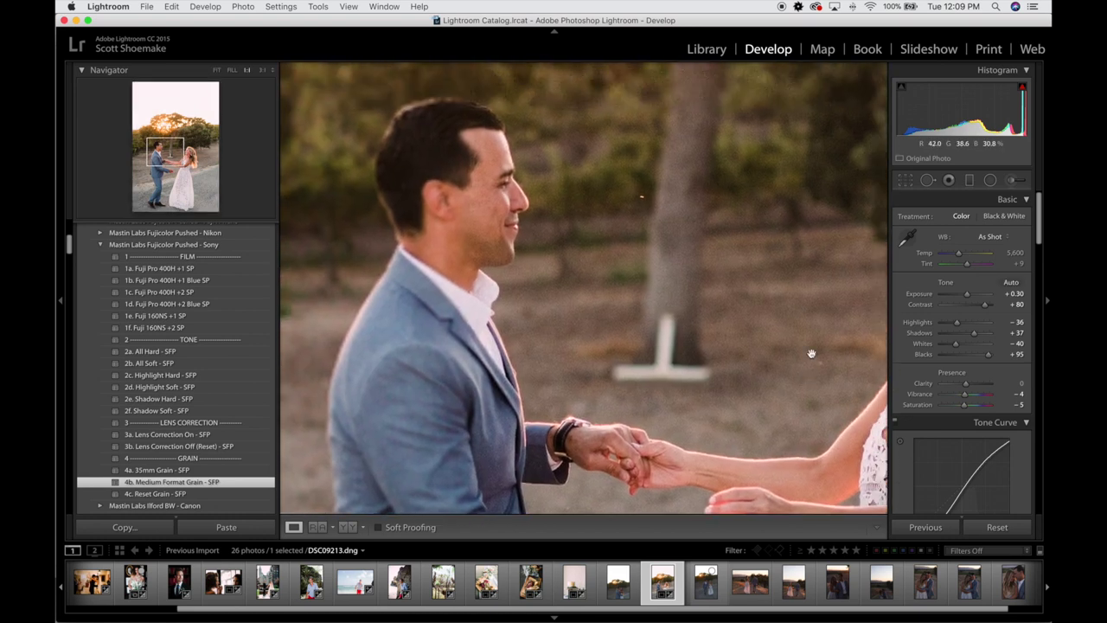
left_click(672, 298)
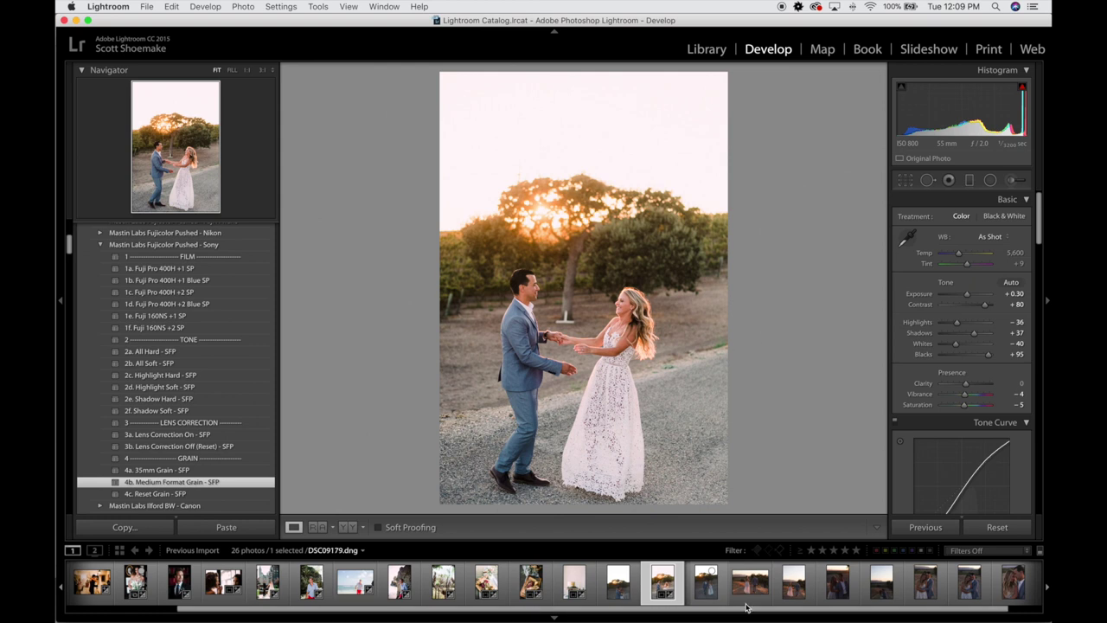
scroll(668, 586, "right", 1)
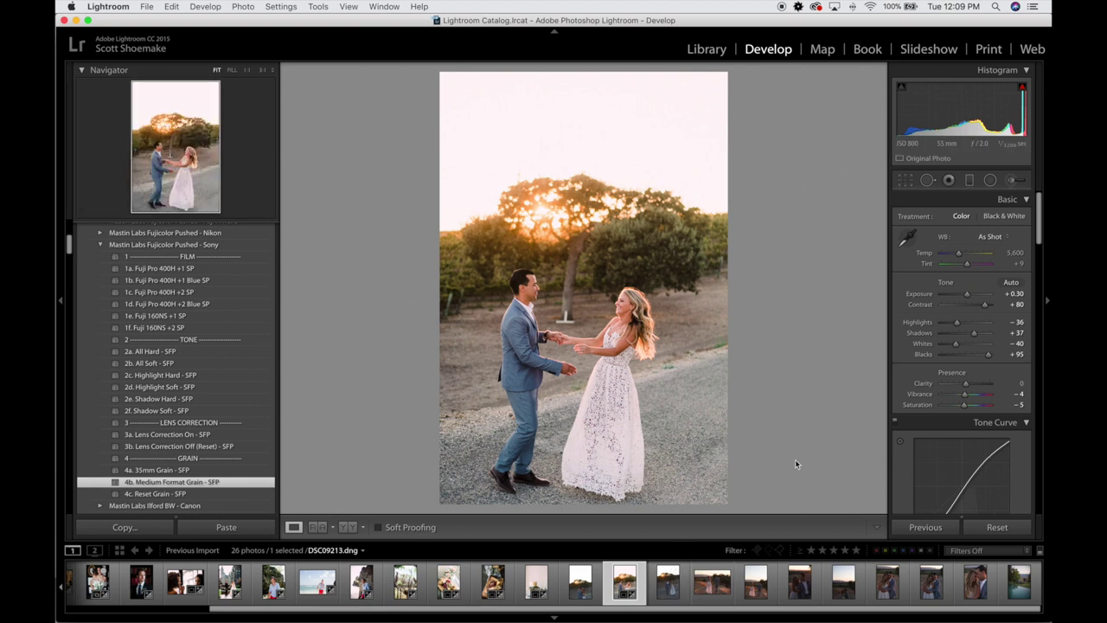
left_click(709, 588)
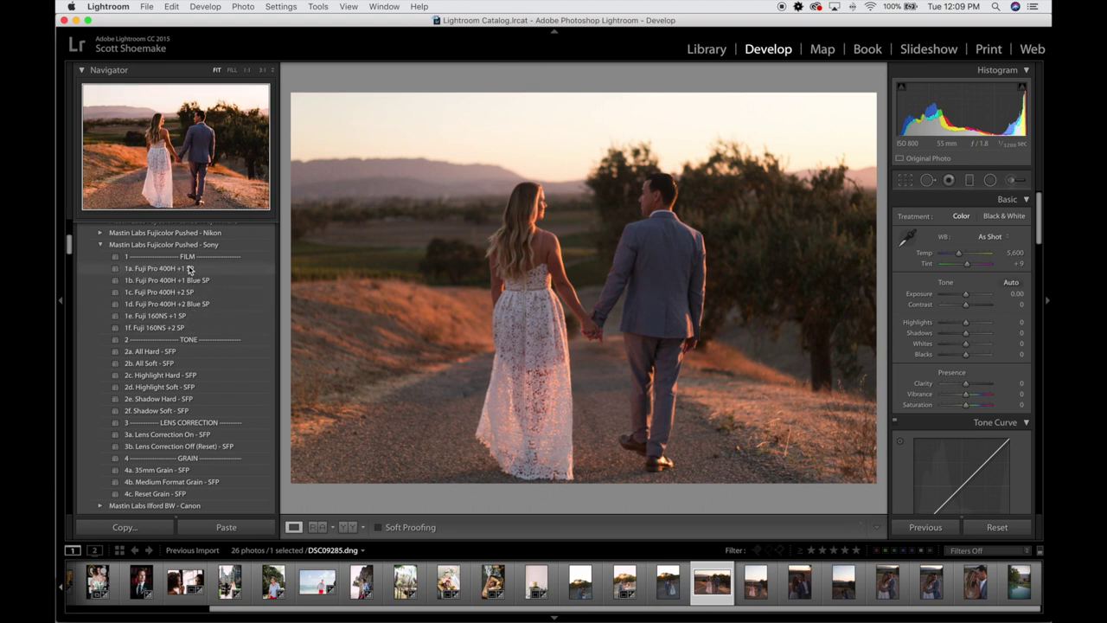
- Apply 1a. Fuji Pro 400H +1 SP, compare Before & After, then go to the vertical walking photo
left_click(189, 269)
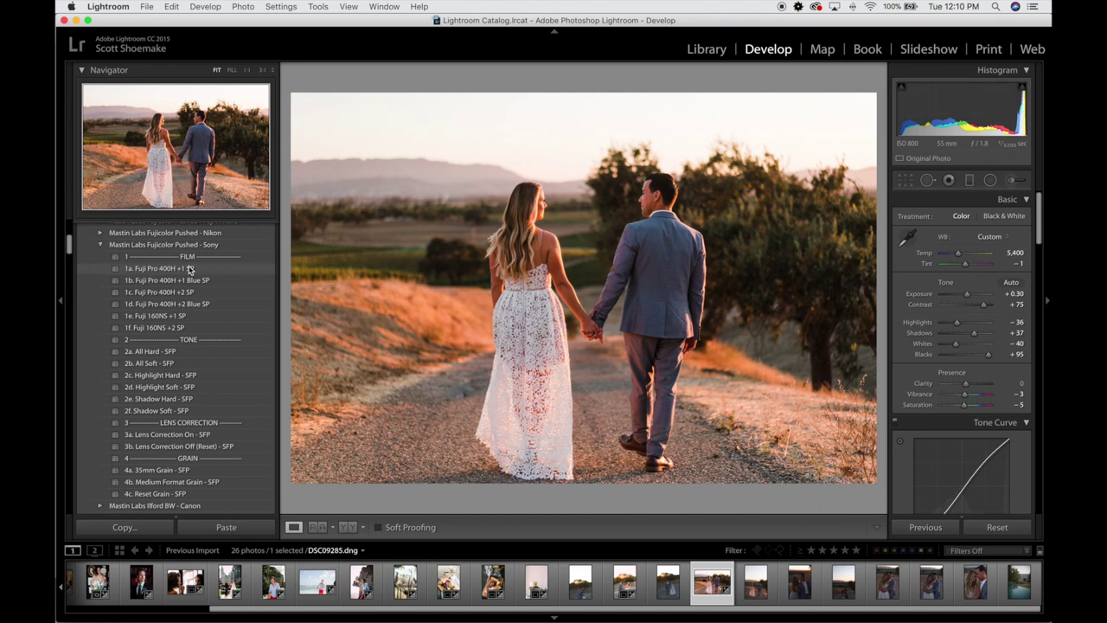
left_click(346, 527)
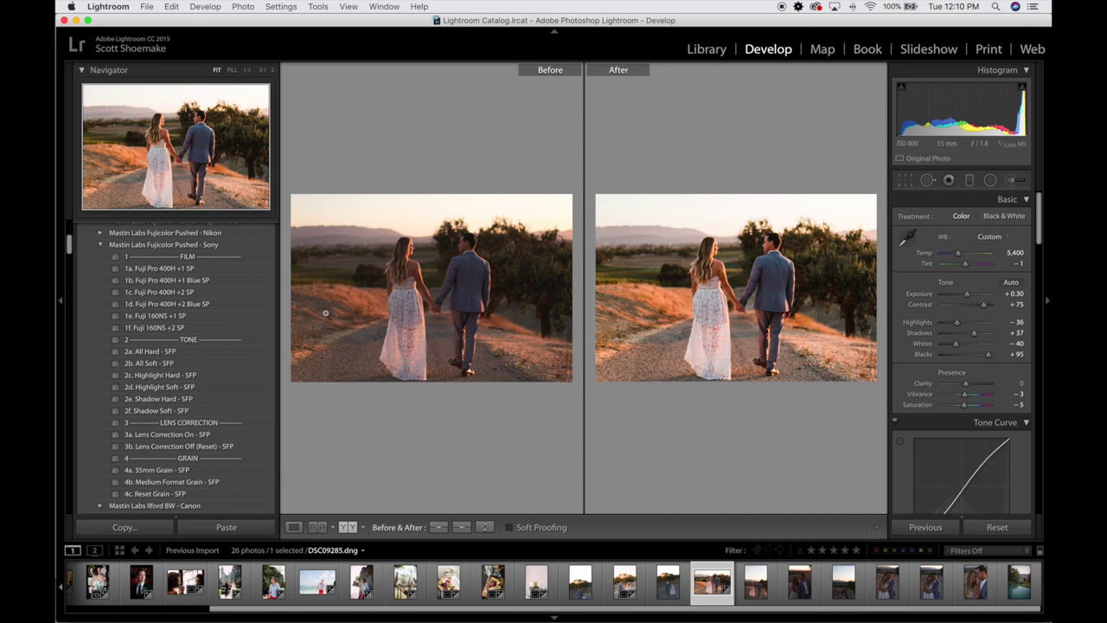
left_click(293, 527)
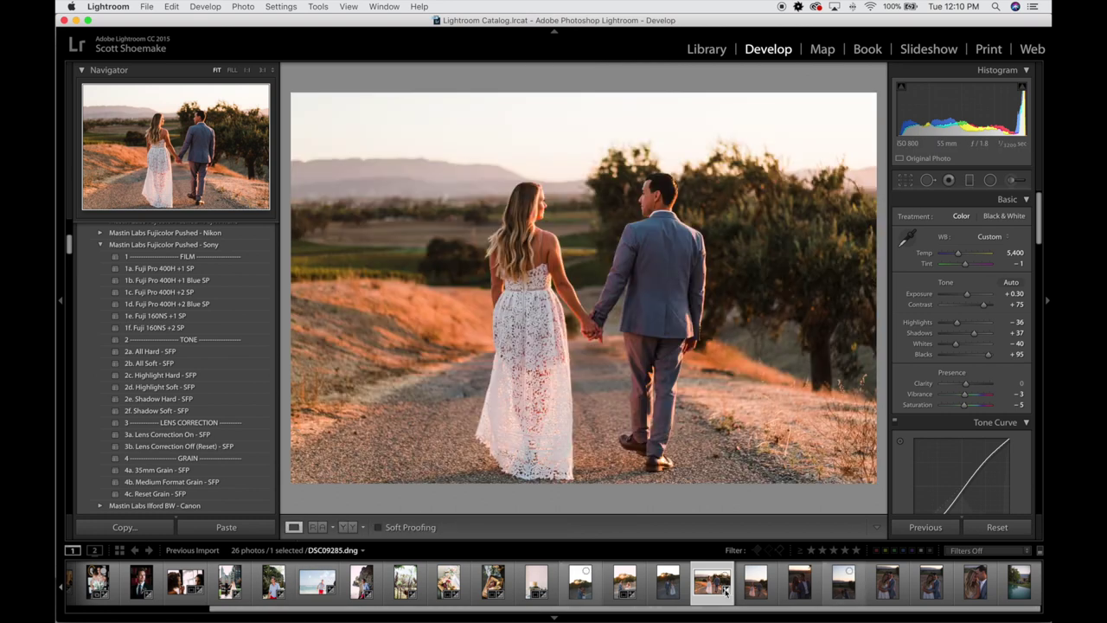
left_click(756, 583)
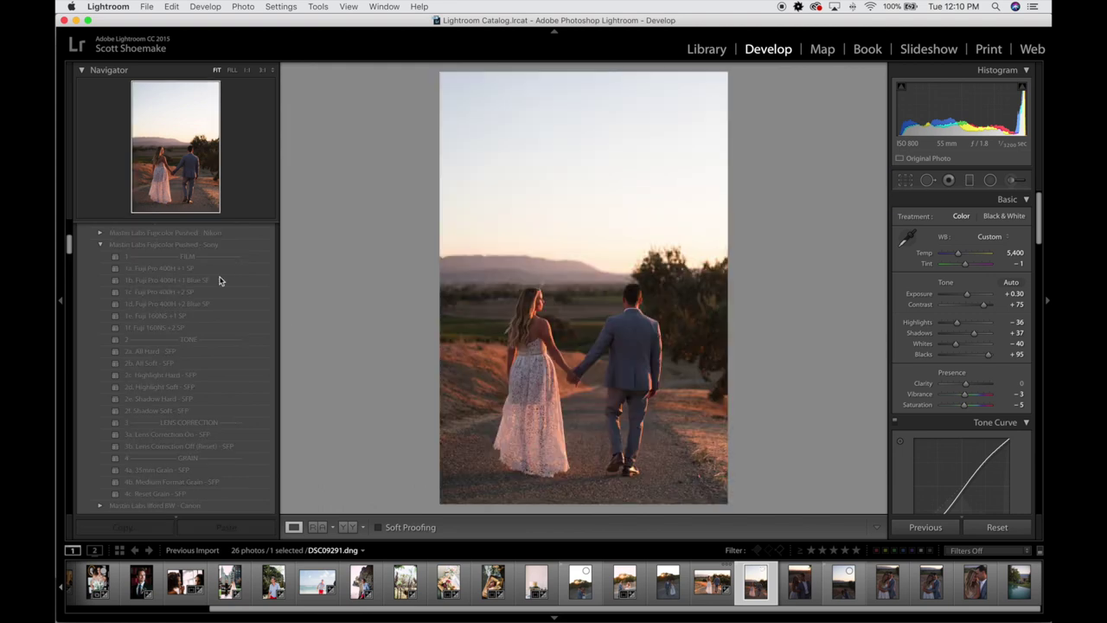
- Apply 1a. Fuji Pro 400H +1 SP and 4b. Medium Format Grain, compare, then open the close-up portrait
left_click(175, 270)
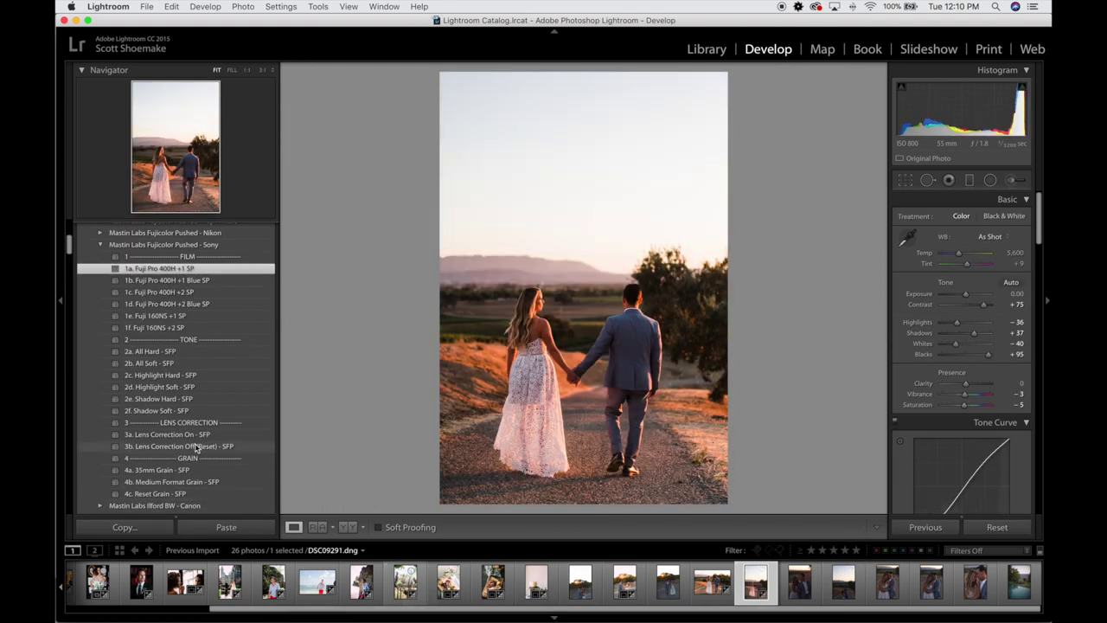
left_click(190, 481)
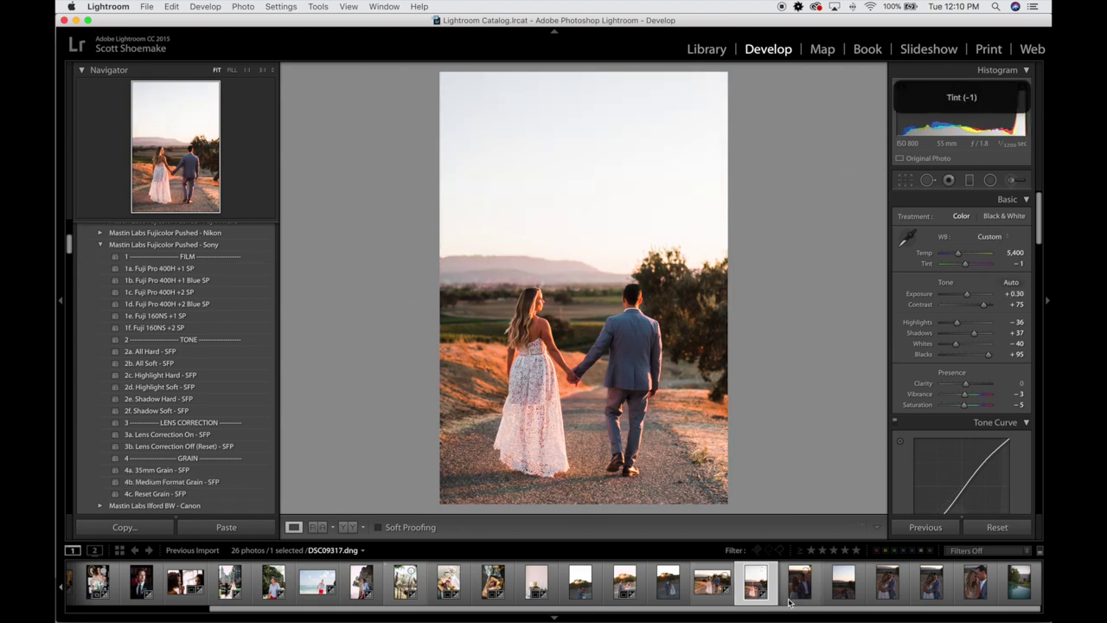
left_click(346, 527)
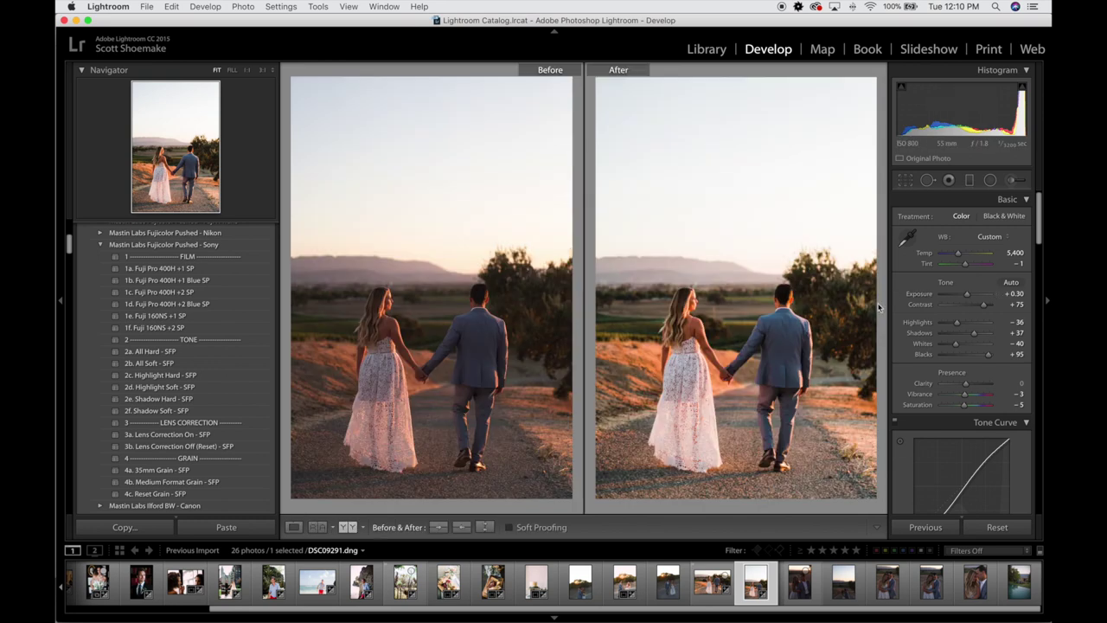
left_click(294, 528)
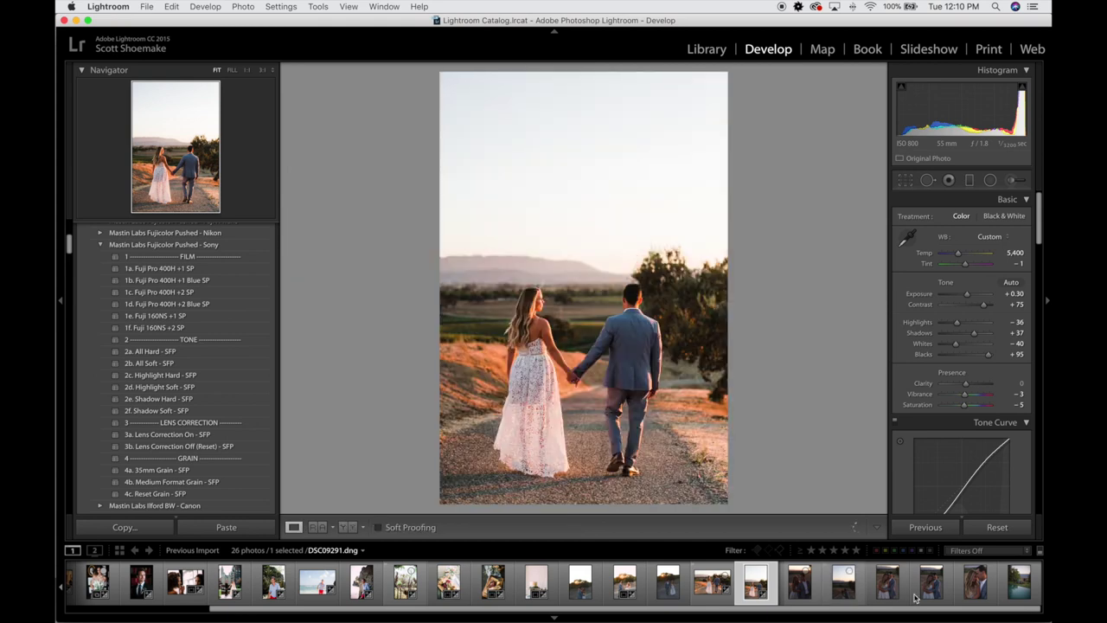
left_click(796, 587)
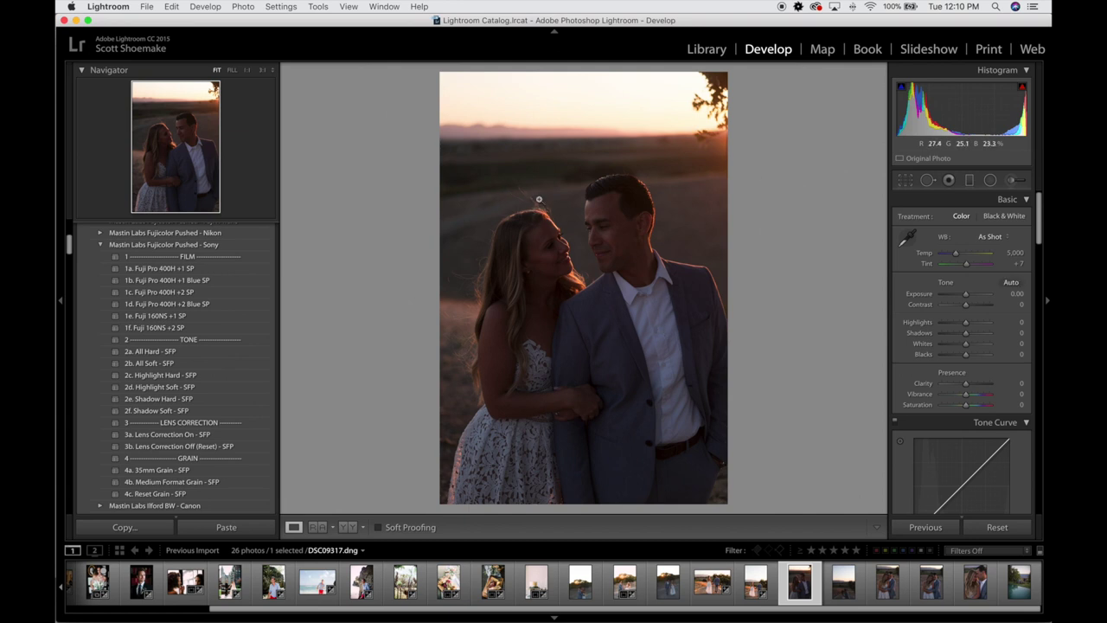
- Apply Fuji Pro 400H +1 SP with Exposure +1.50, Temp 4,600 and Tint -10
left_click(177, 269)
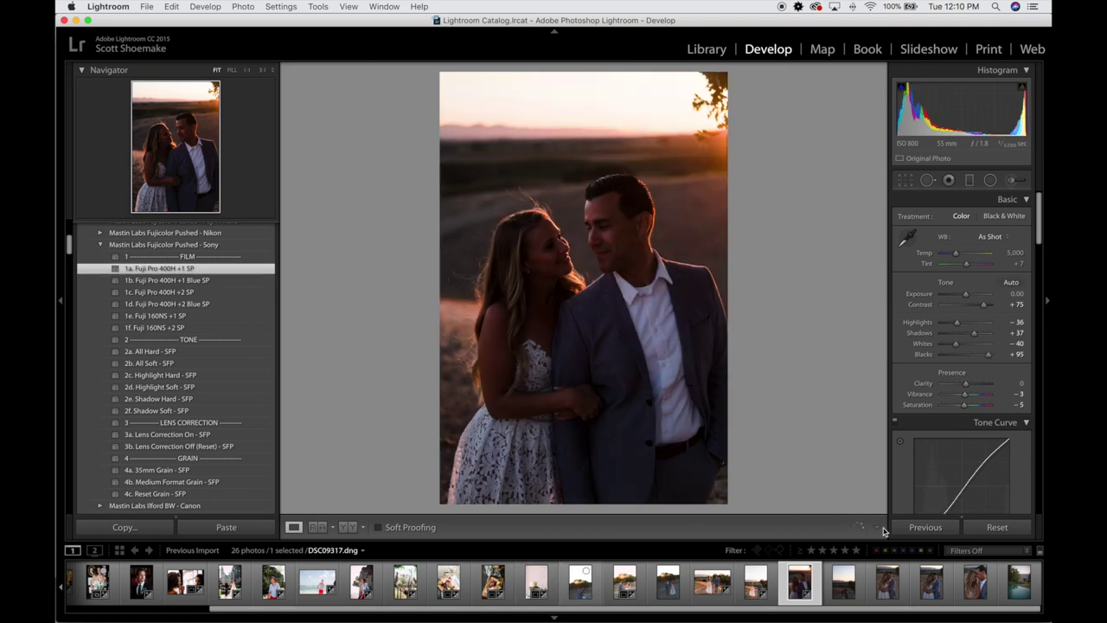
key("shift+equal")
key("shift+equal")
key("shift+equal")
key("shift+equal")
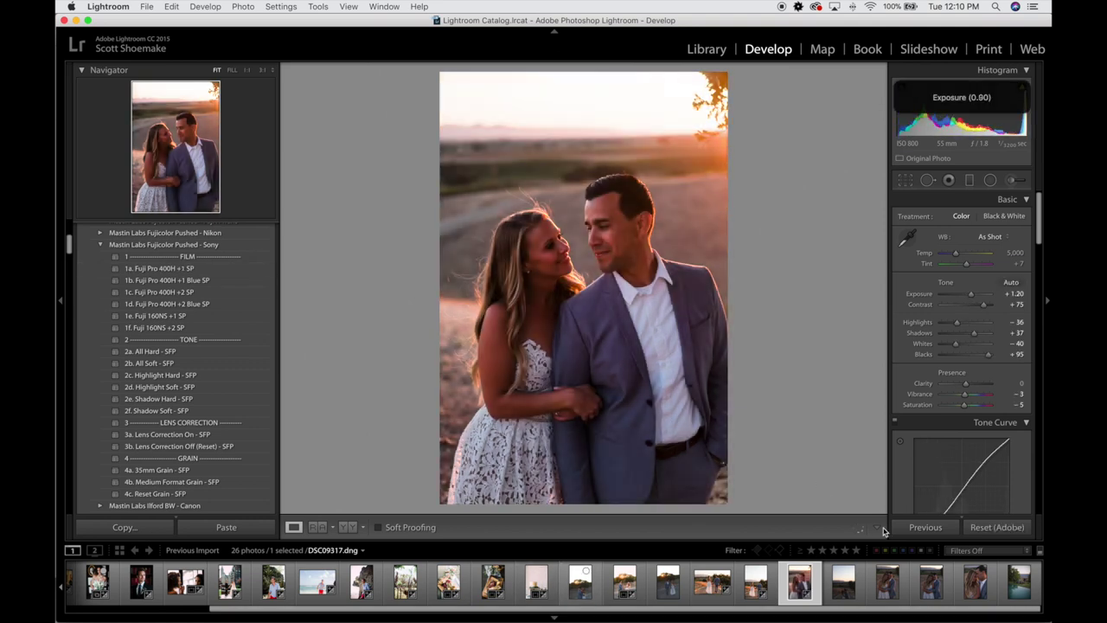
key("comma")
key("comma")
key("shift+minus")
key("shift+minus")
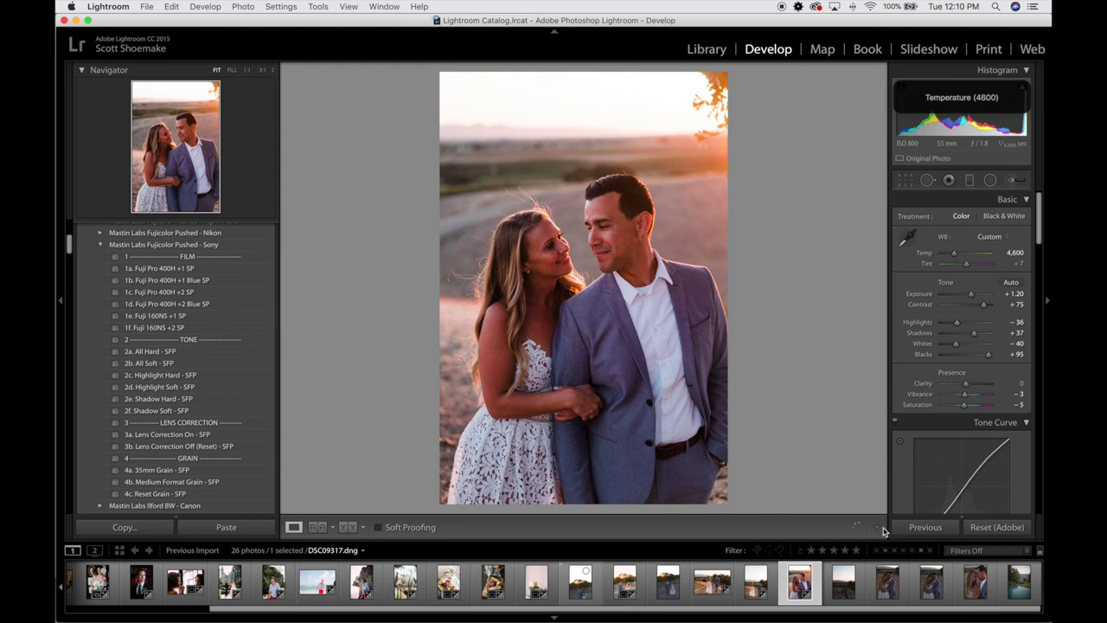
key("period")
key("shift+minus")
key("shift+minus")
key("equal")
key("equal")
key("equal")
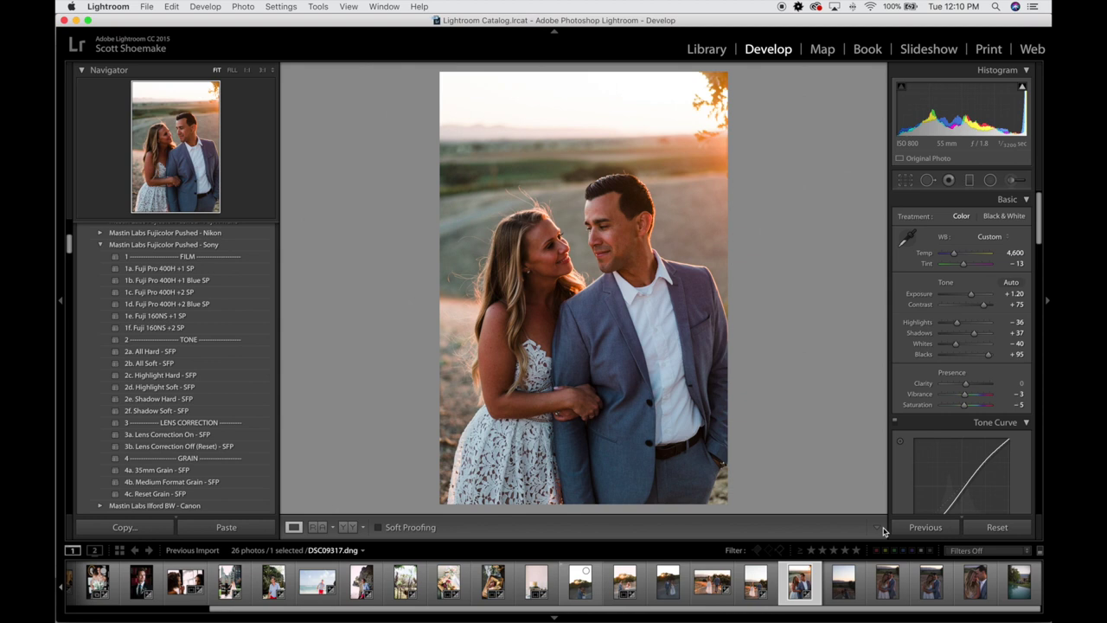
key("period")
key("equal")
key("equal")
key("equal")
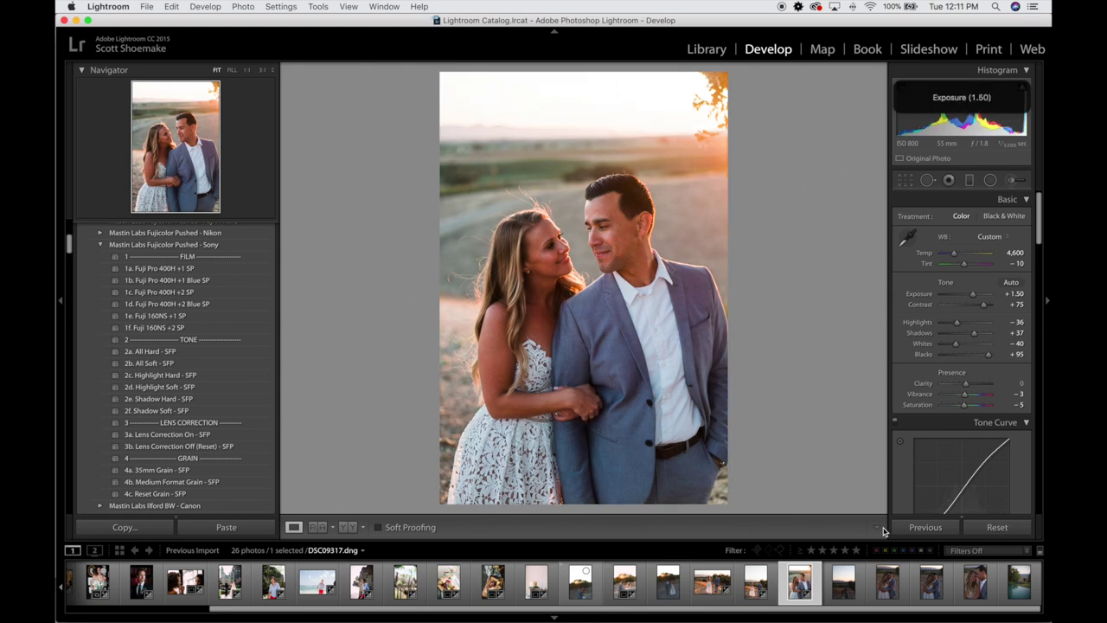
- Check facial detail zoomed in, add Medium Format Grain, and fit the whole photo
left_click(569, 251)
left_click_drag(716, 294, 484, 359)
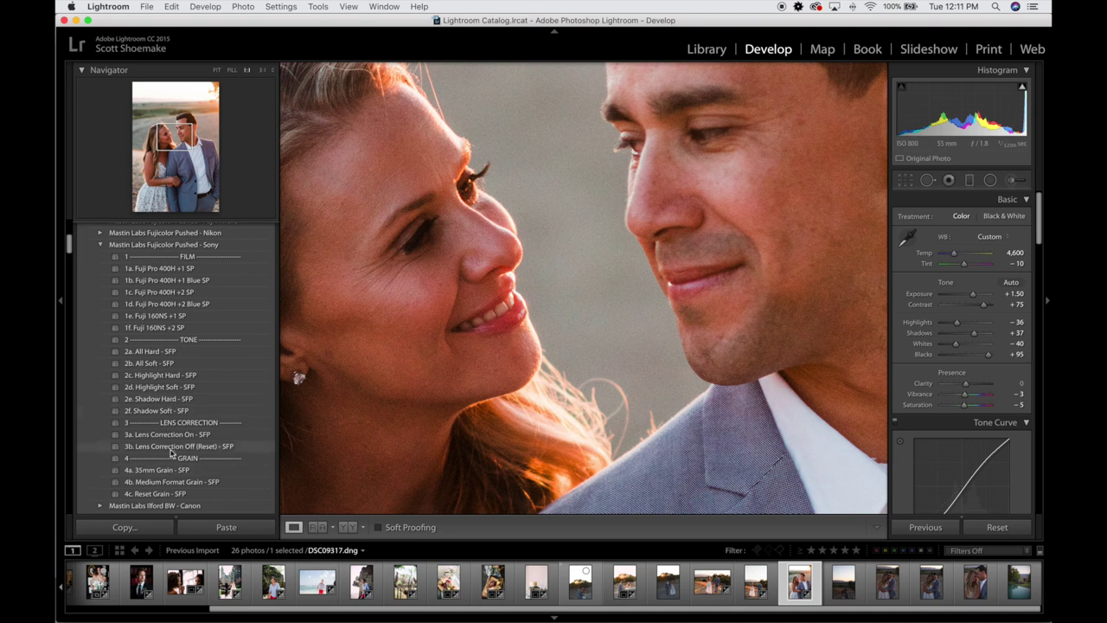
left_click(183, 483)
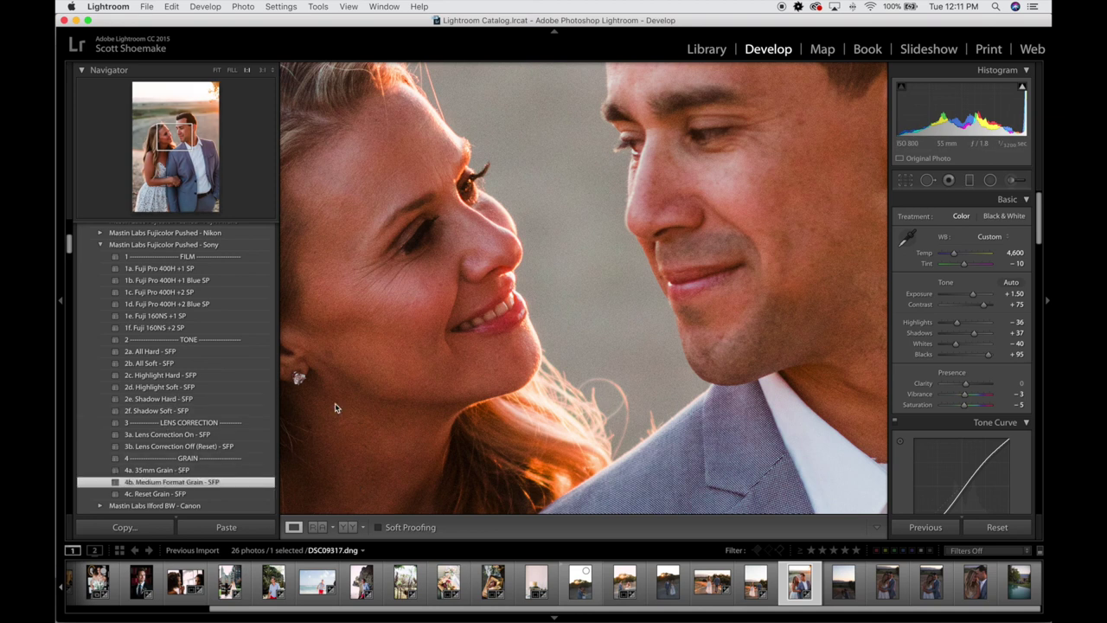
left_click(647, 345)
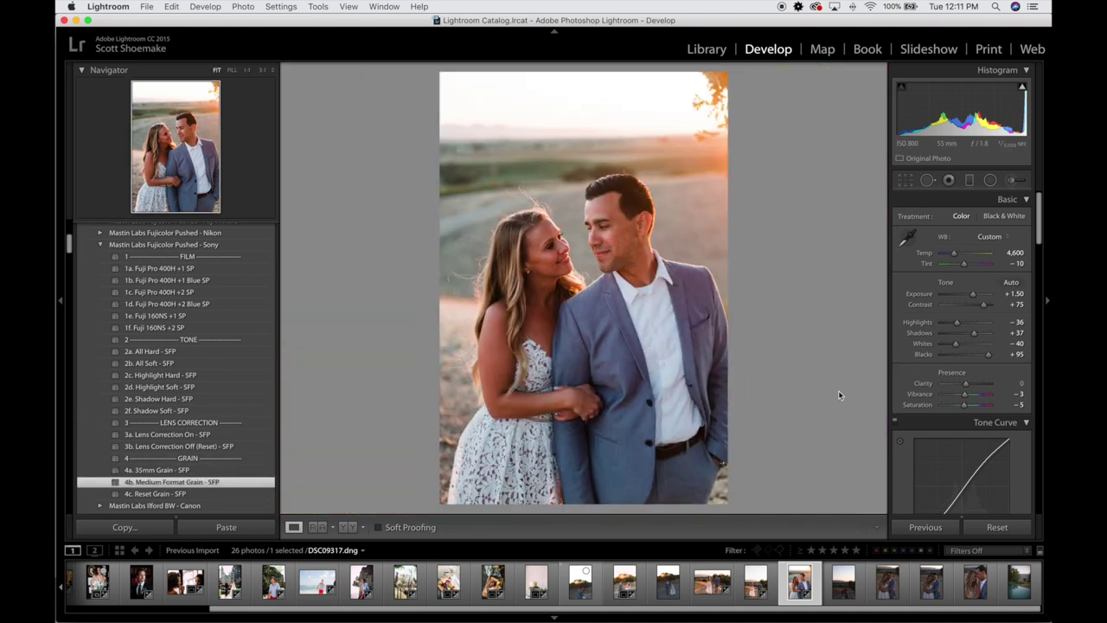
- In Before & After view, raise curve Lights to +26, Darks +12 and Shadows +23
left_click(349, 527)
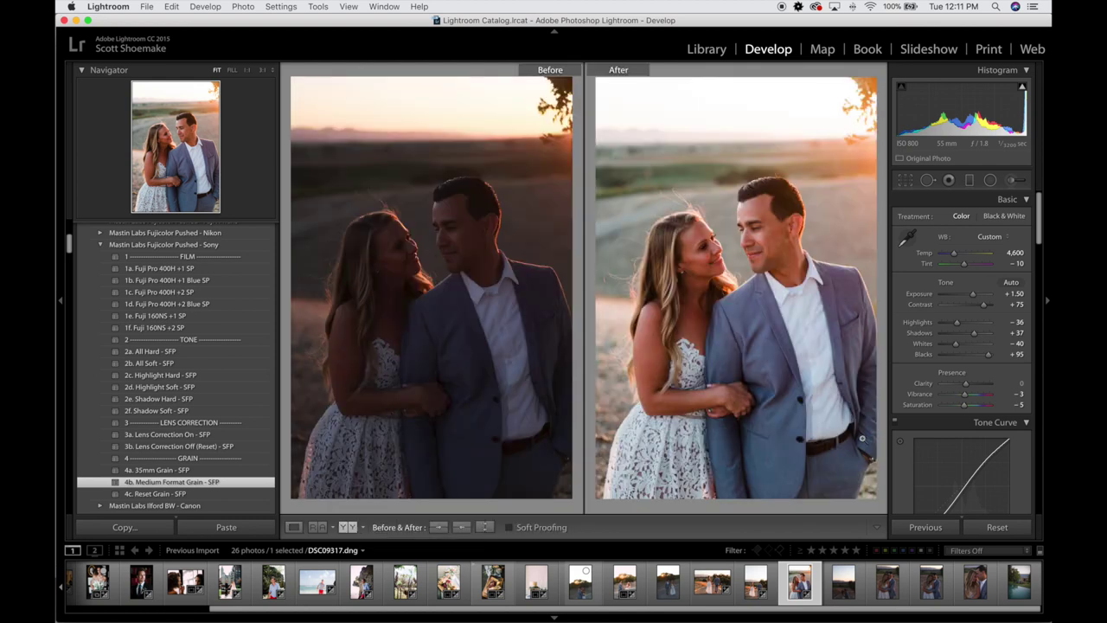
scroll(1004, 424, "down", 3)
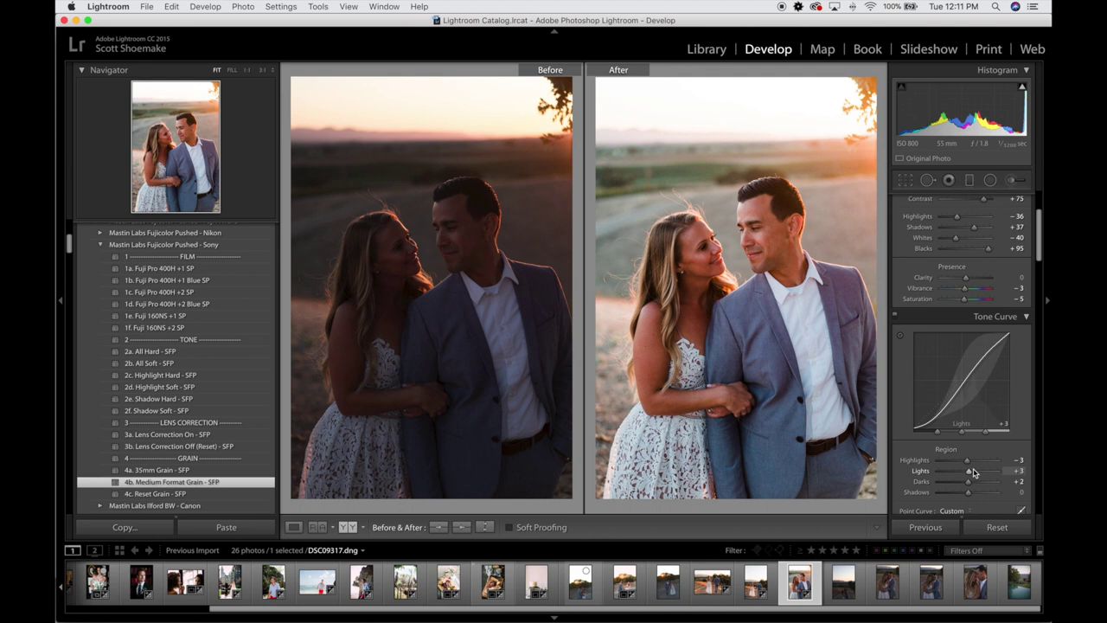
left_click_drag(973, 470, 976, 472)
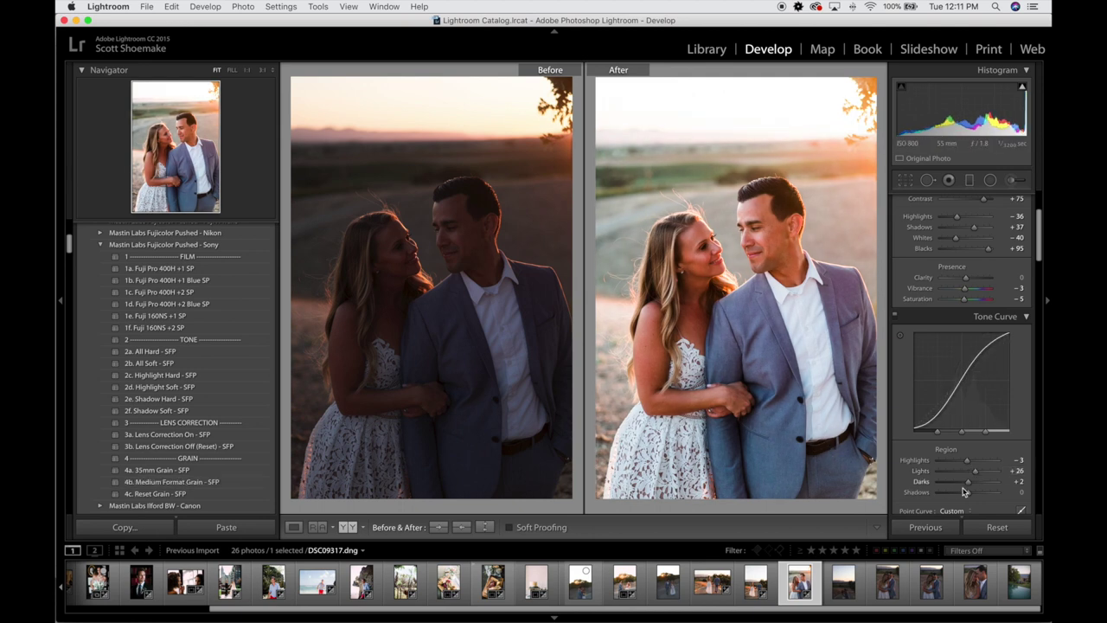
left_click_drag(975, 493, 971, 484)
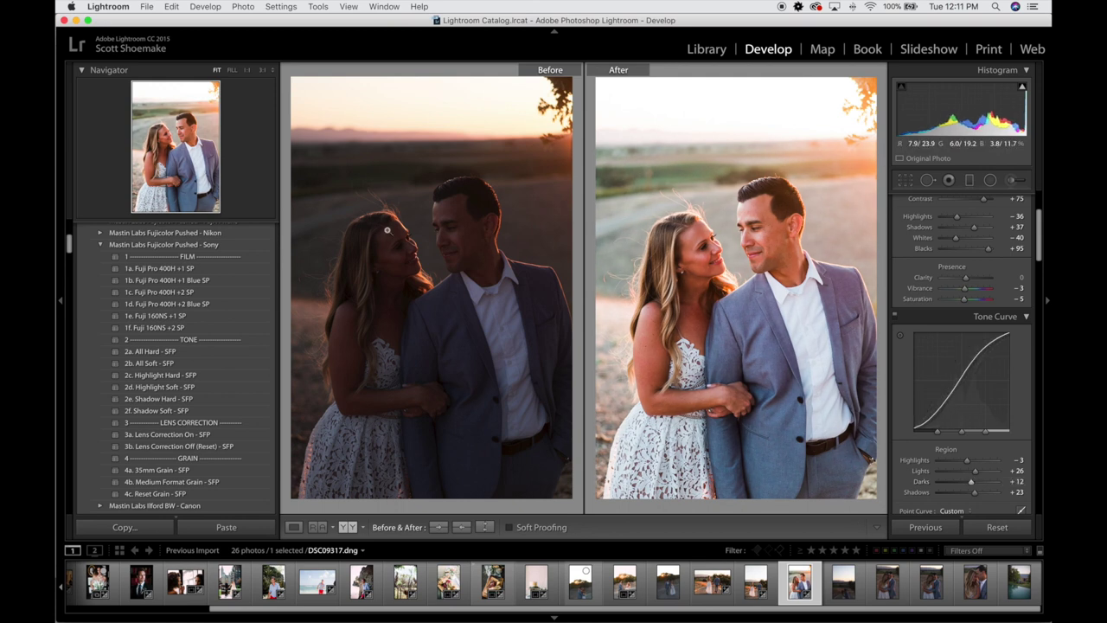
left_click(293, 532)
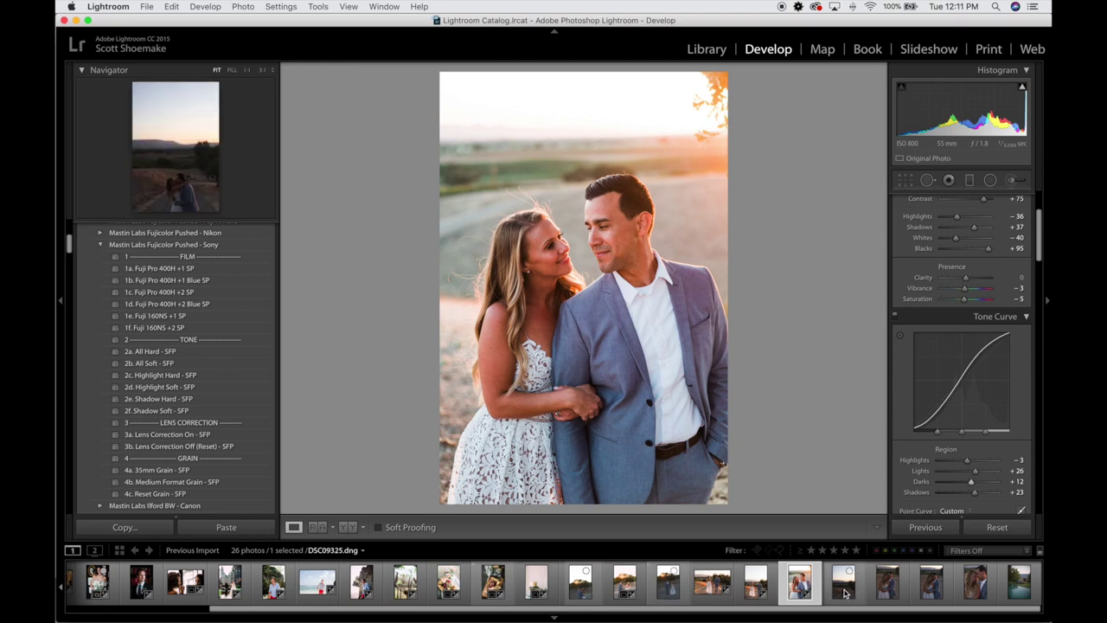
- Sync the engagement photo's settings onto the kissing-couple photo, then open the close-up portrait
left_click(845, 592, "super")
key("super+shift+s")
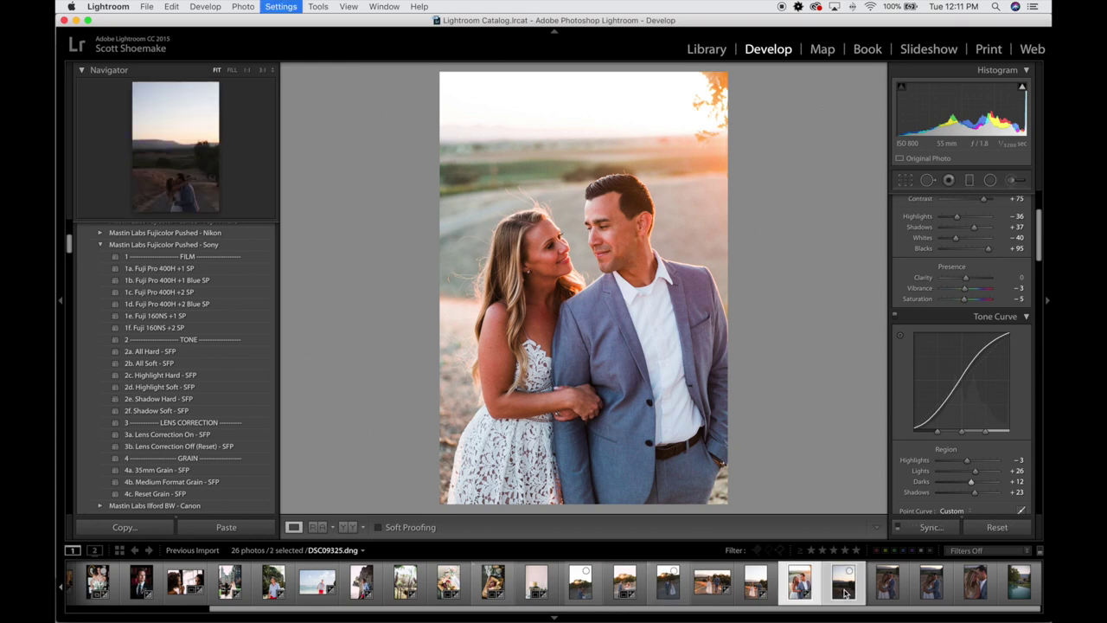
key("Return")
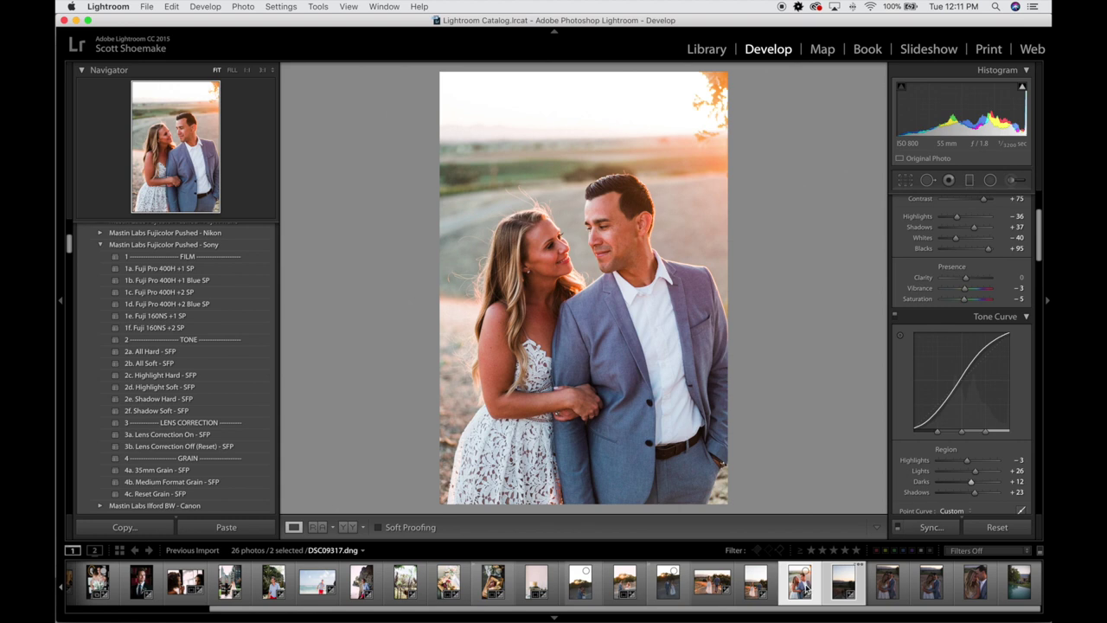
key("super")
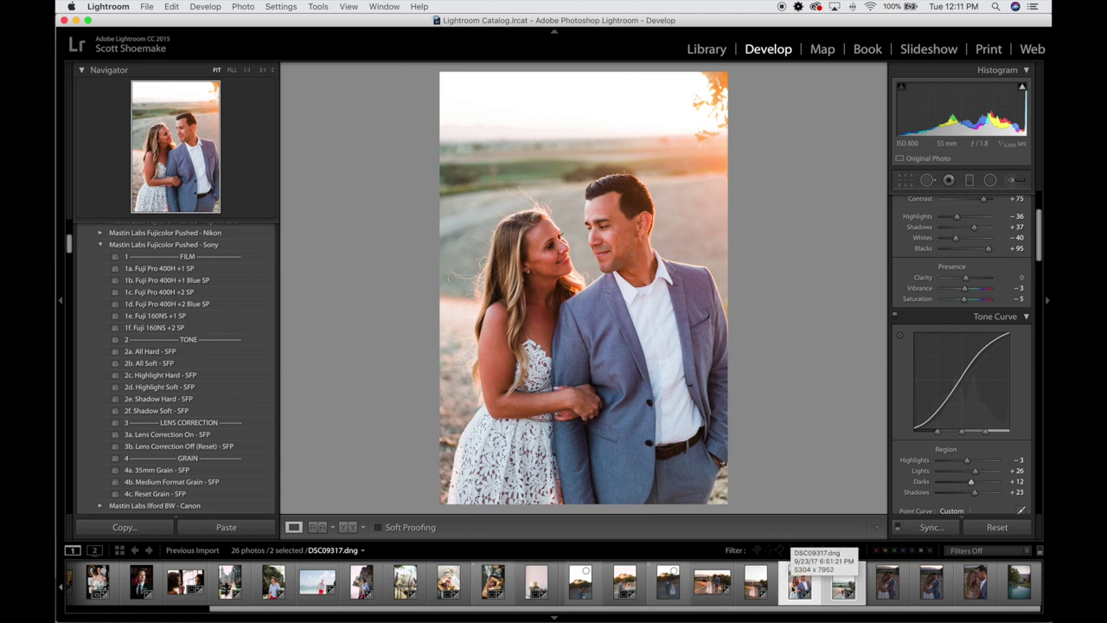
left_click(844, 580)
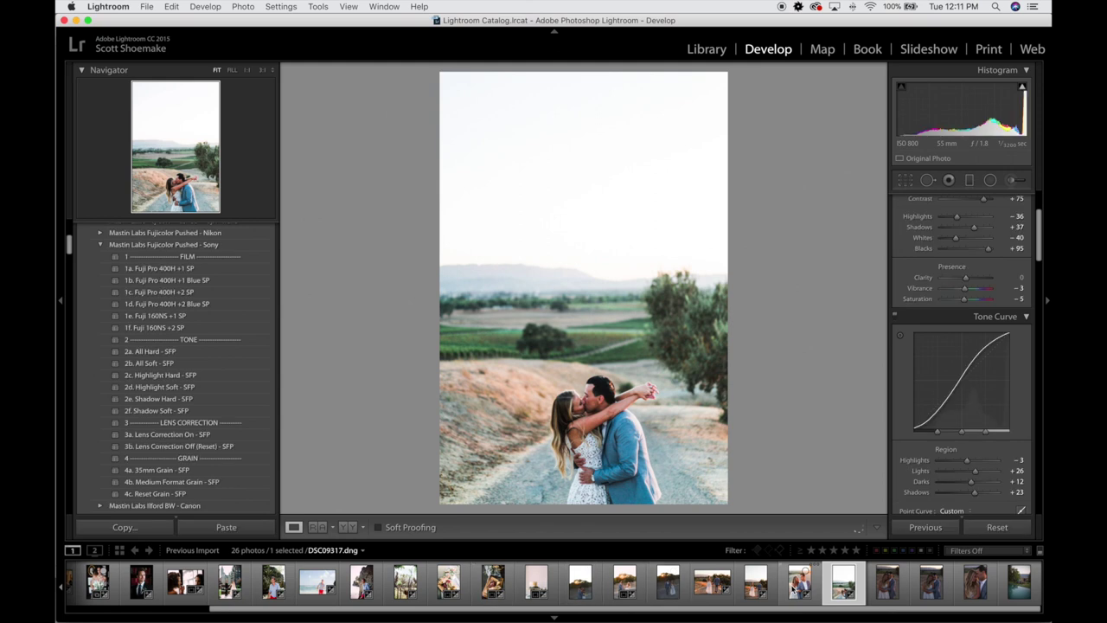
key("super+shift+u")
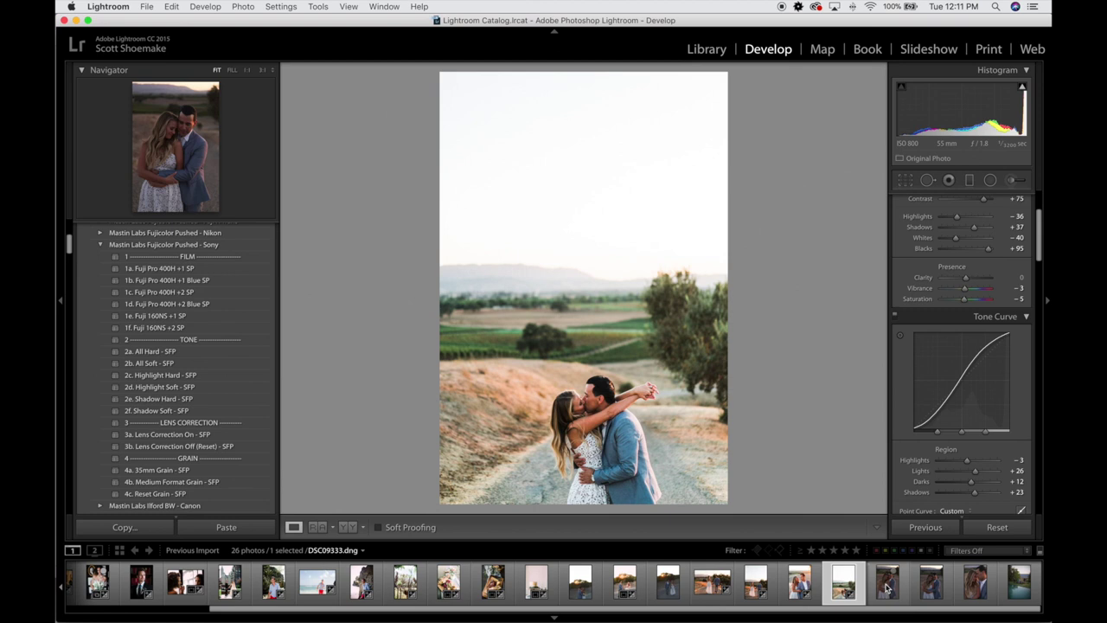
left_click(975, 581)
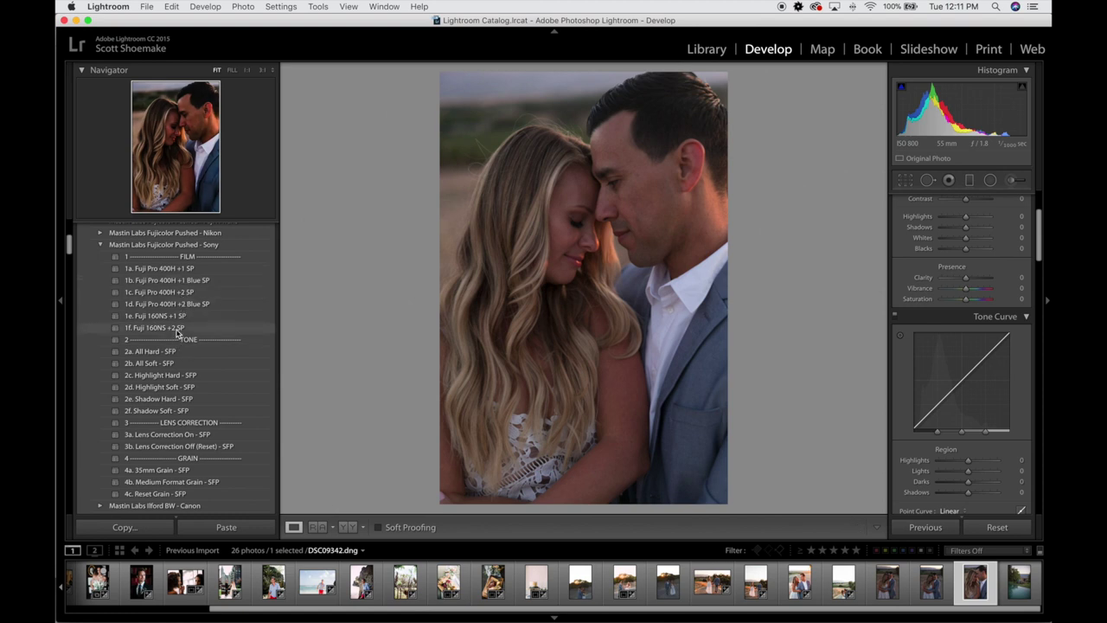
- Apply Fuji Pro 400H +1 SP and Medium Format Grain, lift curve Darks to +23, then open the pool photo
left_click(178, 268)
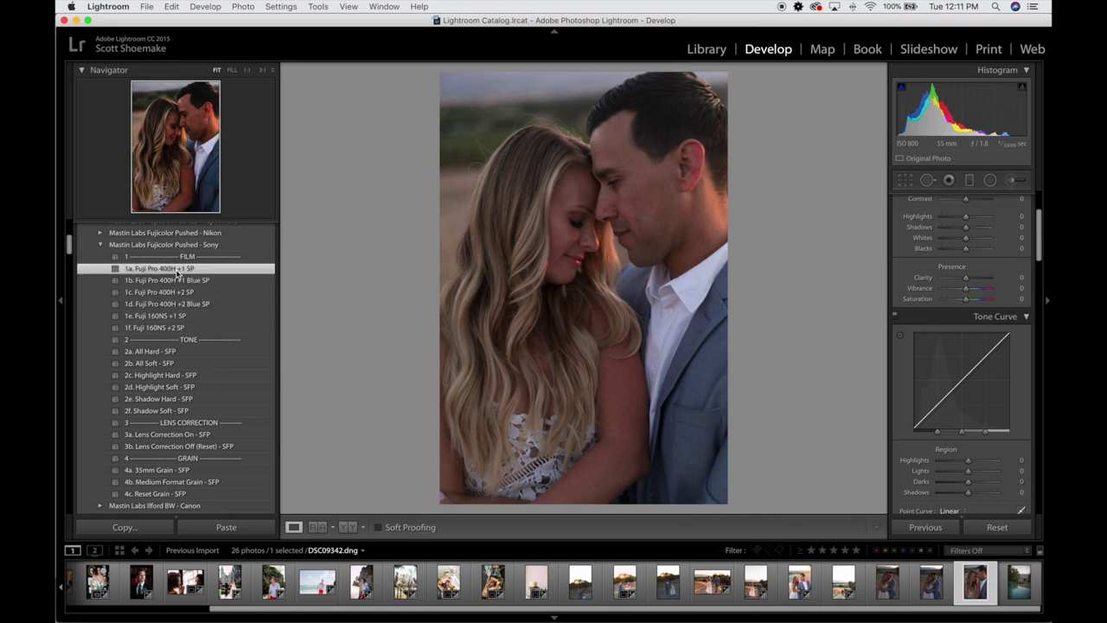
left_click(192, 482)
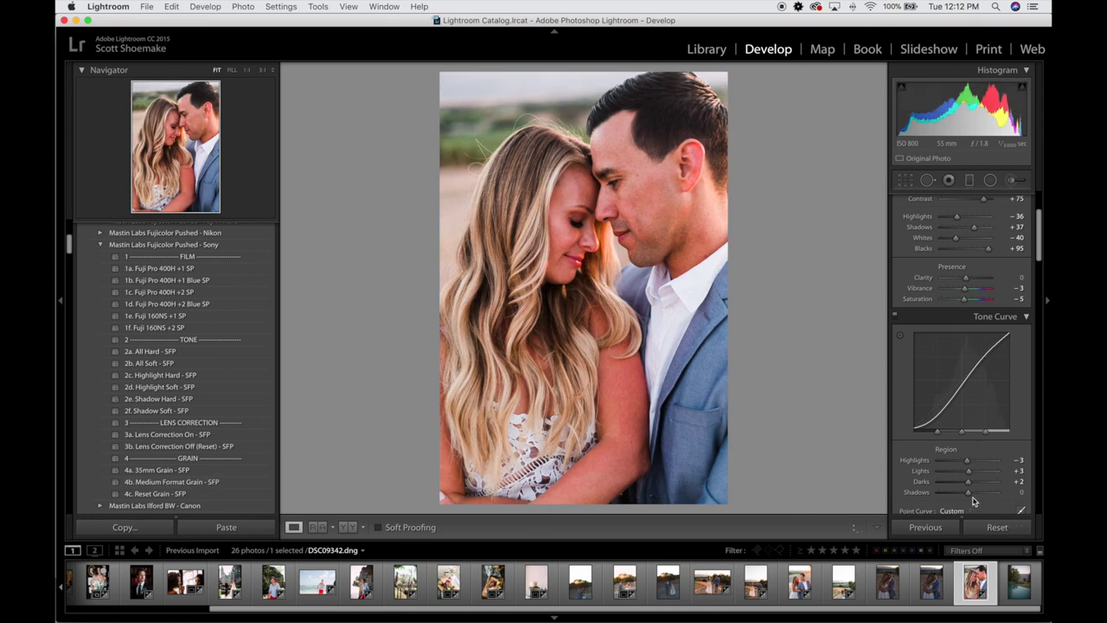
left_click_drag(980, 486, 976, 494)
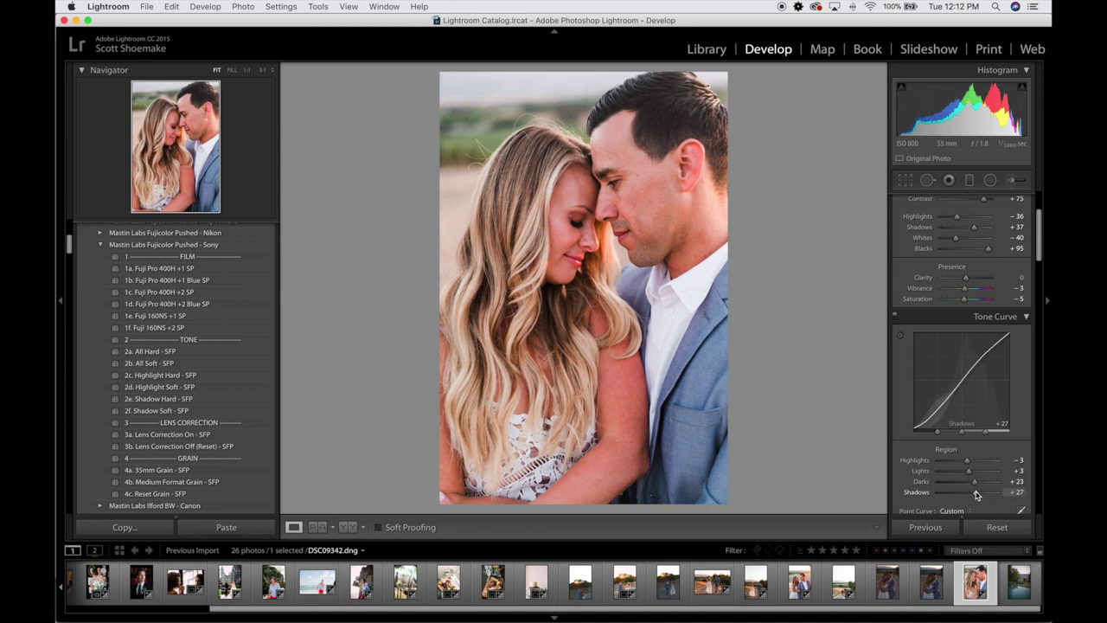
scroll(969, 415, "up", 4)
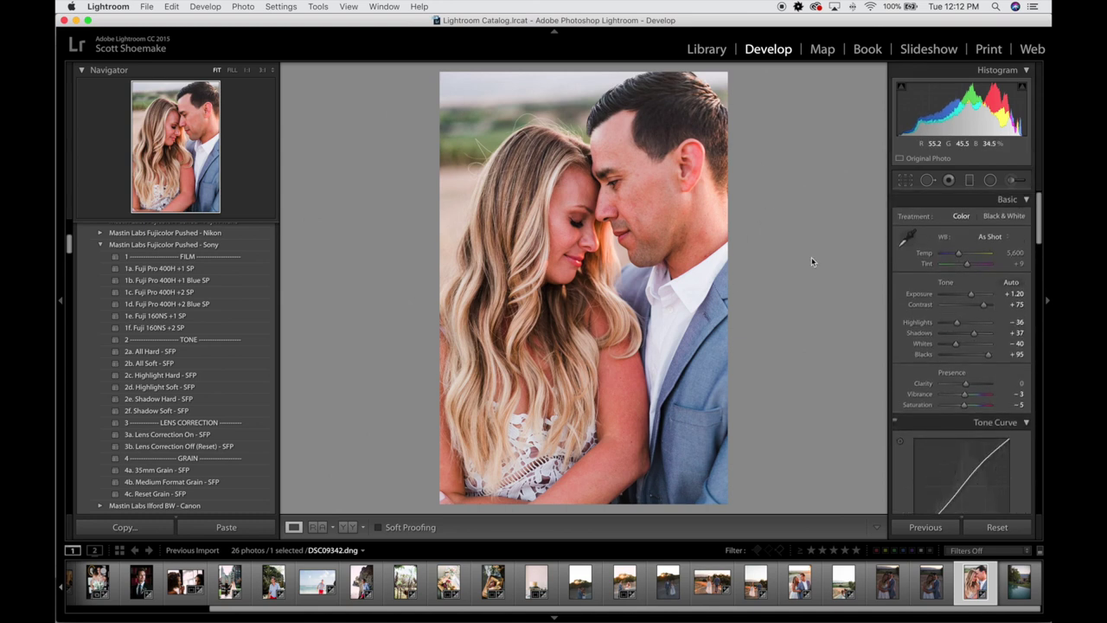
left_click(346, 529)
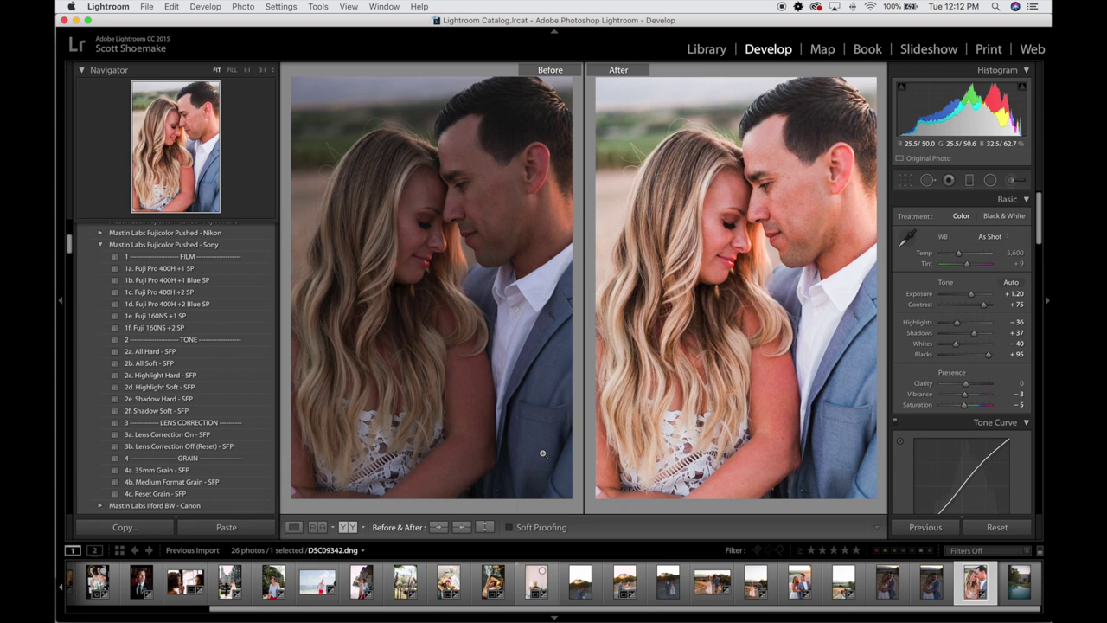
left_click(1016, 589)
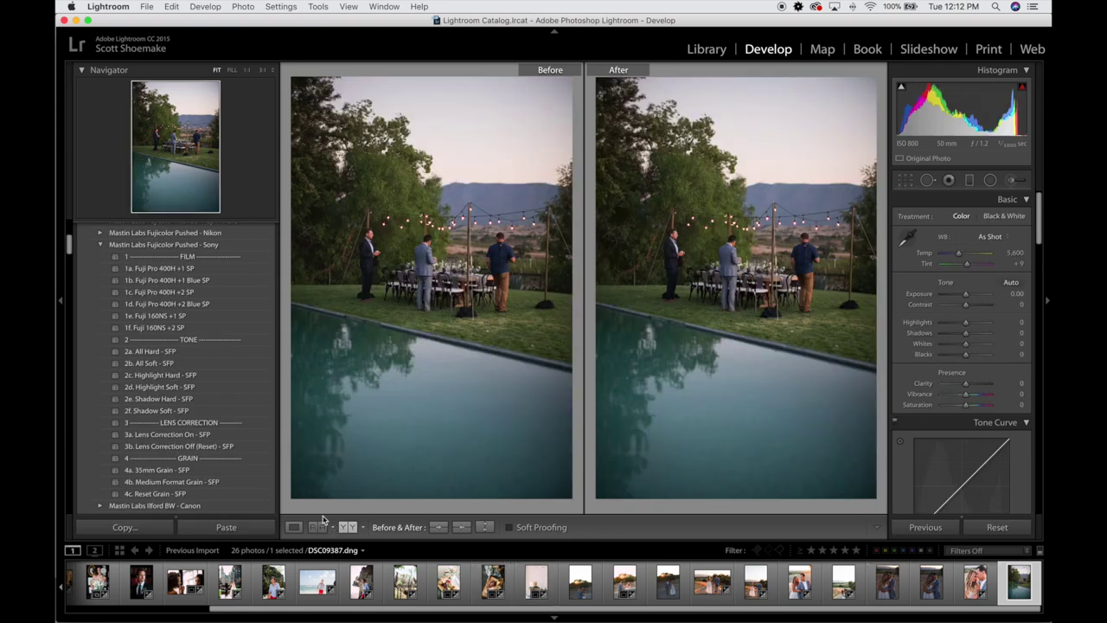
- Apply Fuji Pro 400H +1 SP and Medium Format Grain with Exposure +0.30, back in Loupe view
left_click(199, 273)
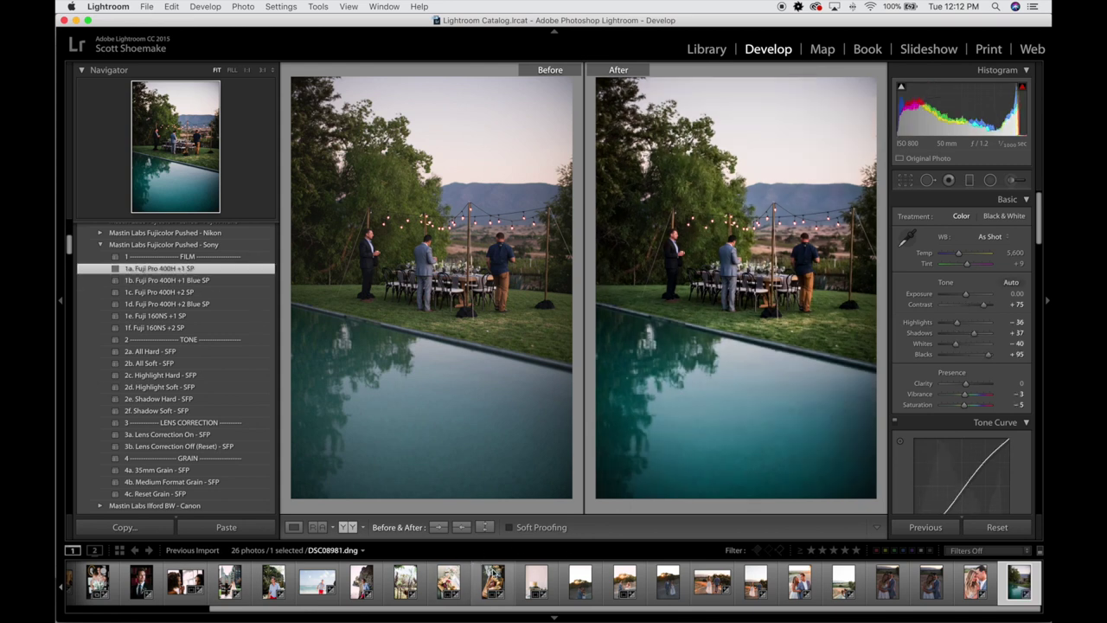
left_click(200, 481)
key("equal")
key("equal")
key("equal")
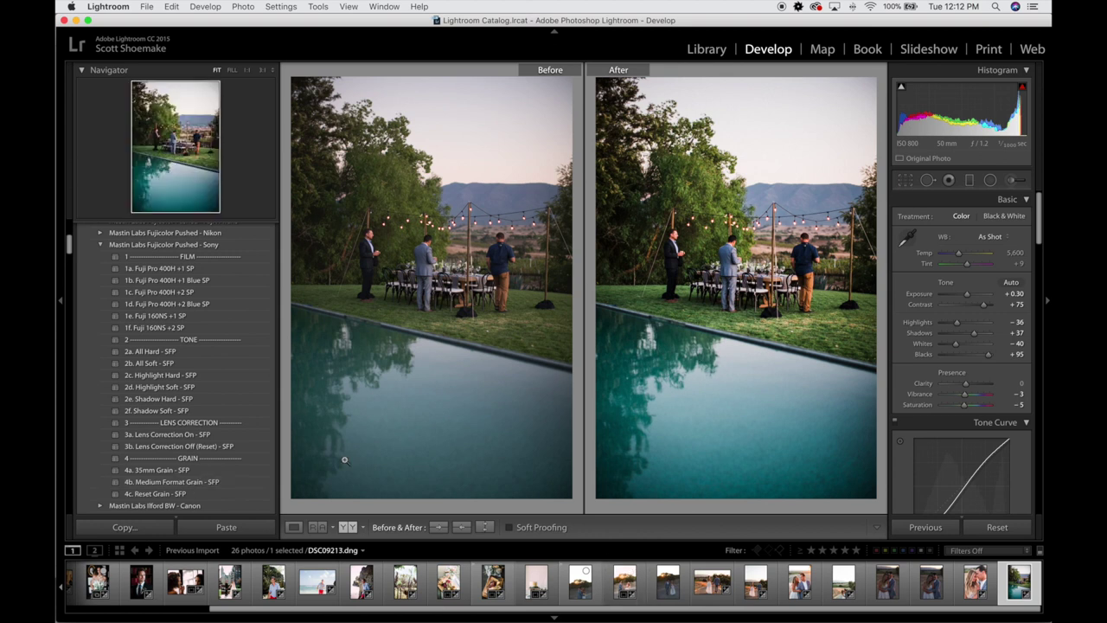
left_click(295, 528)
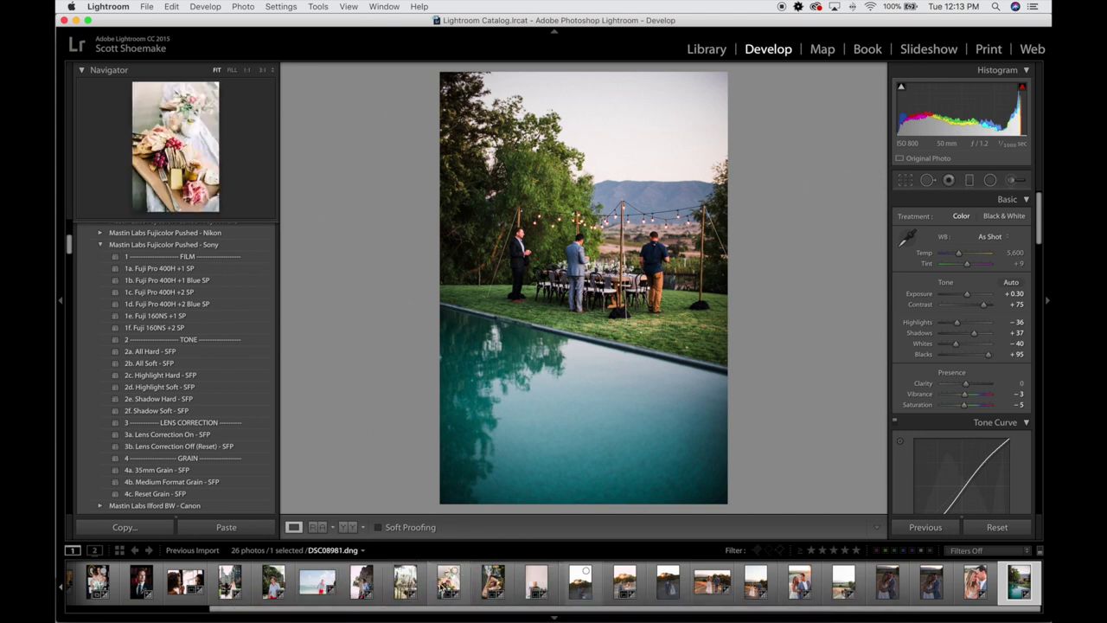
scroll(553, 581, "left", 5)
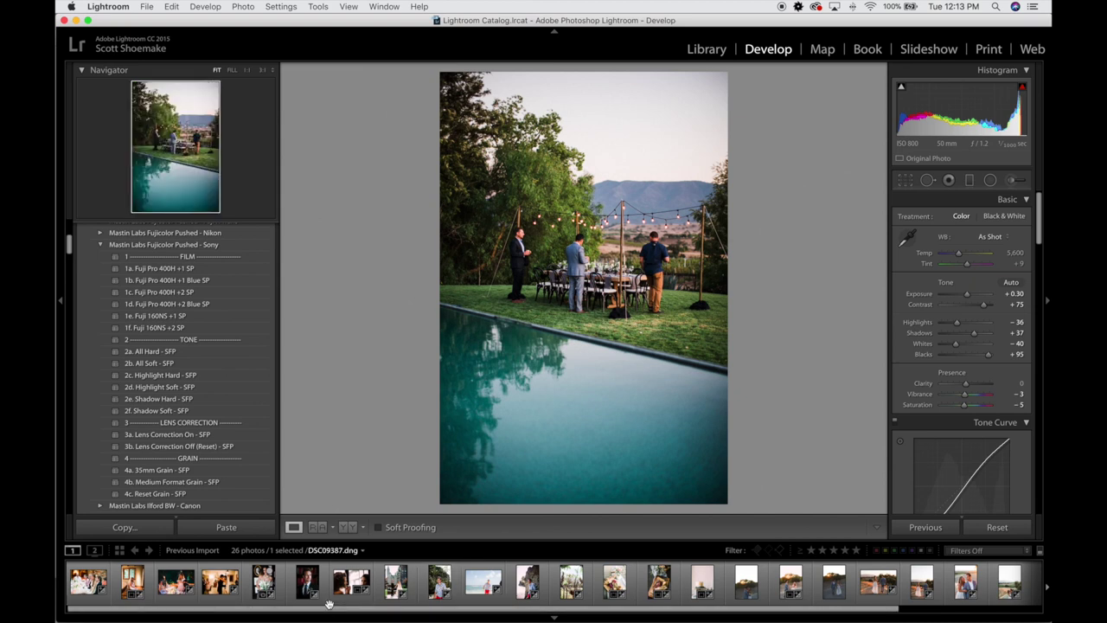
- Open the first filmstrip photo and advance through seven edited photos, then jump to a later one
left_click(92, 588)
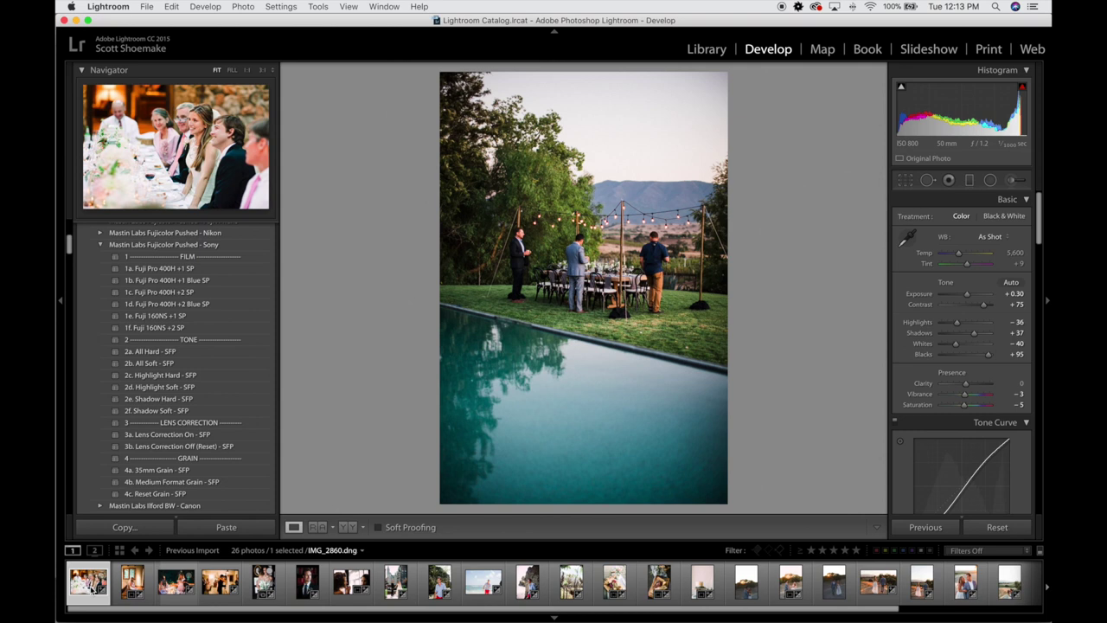
key("super+Right")
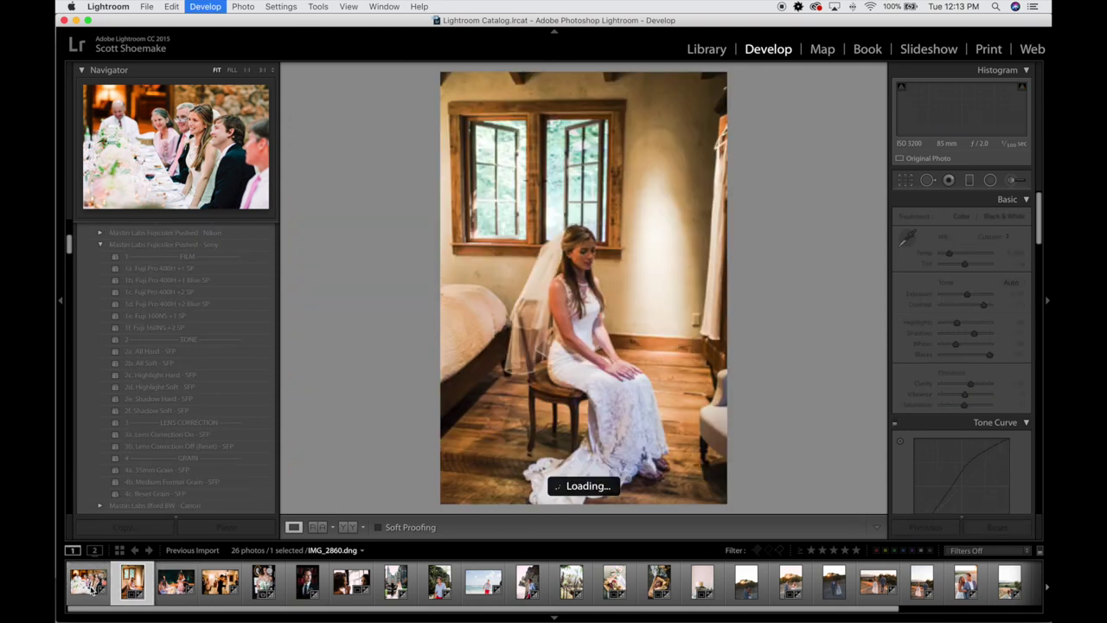
key("super+Right")
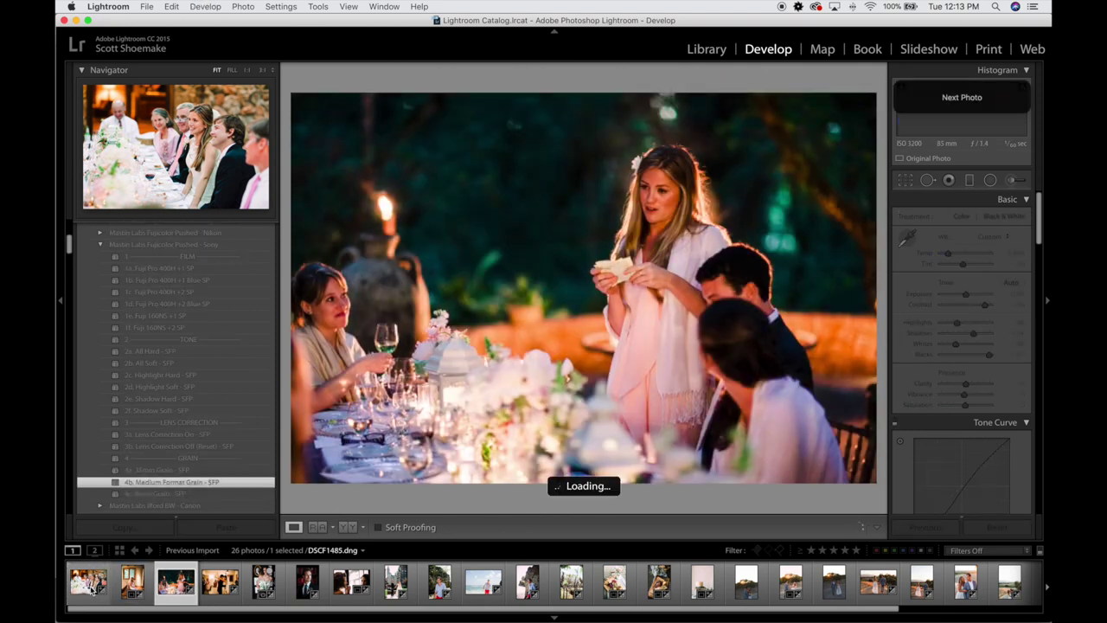
key("super+Right")
key("super+Right")
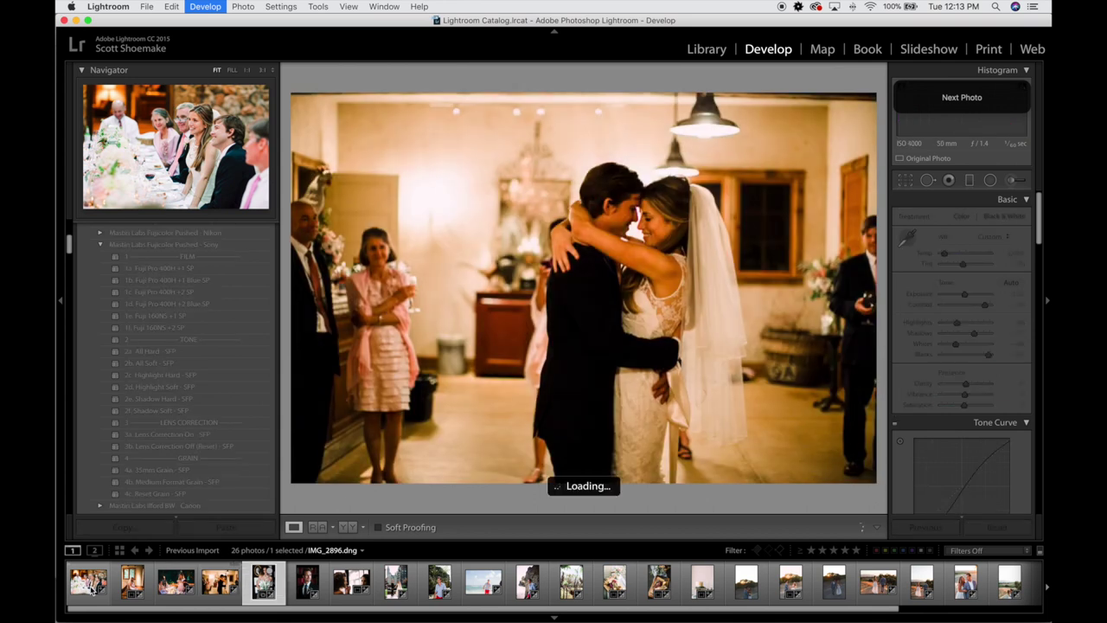
key("super+Right")
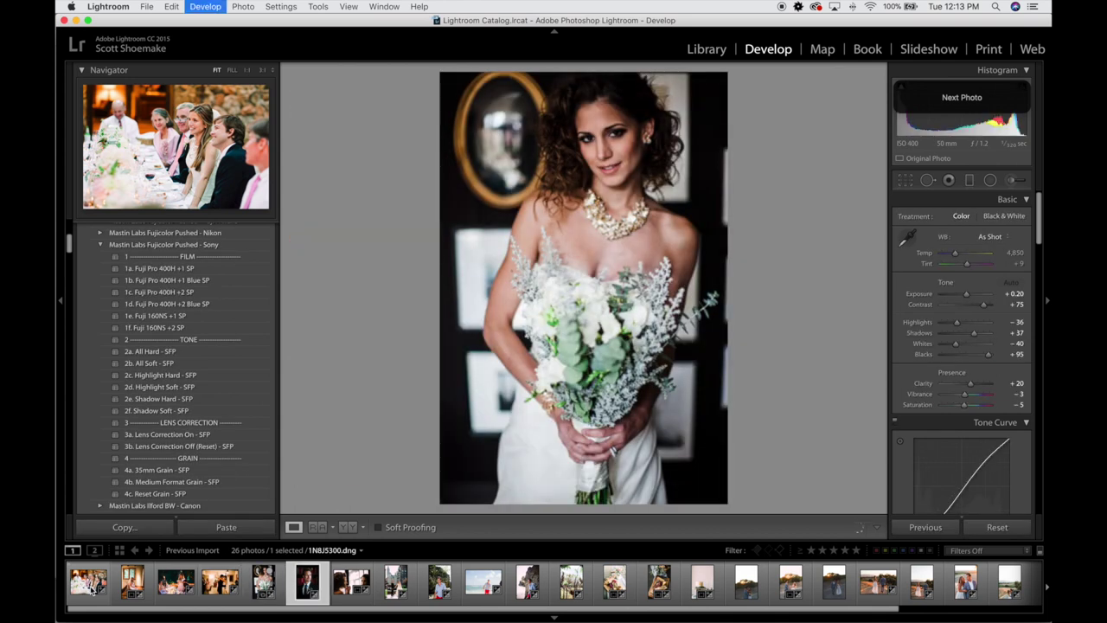
key("super+Right")
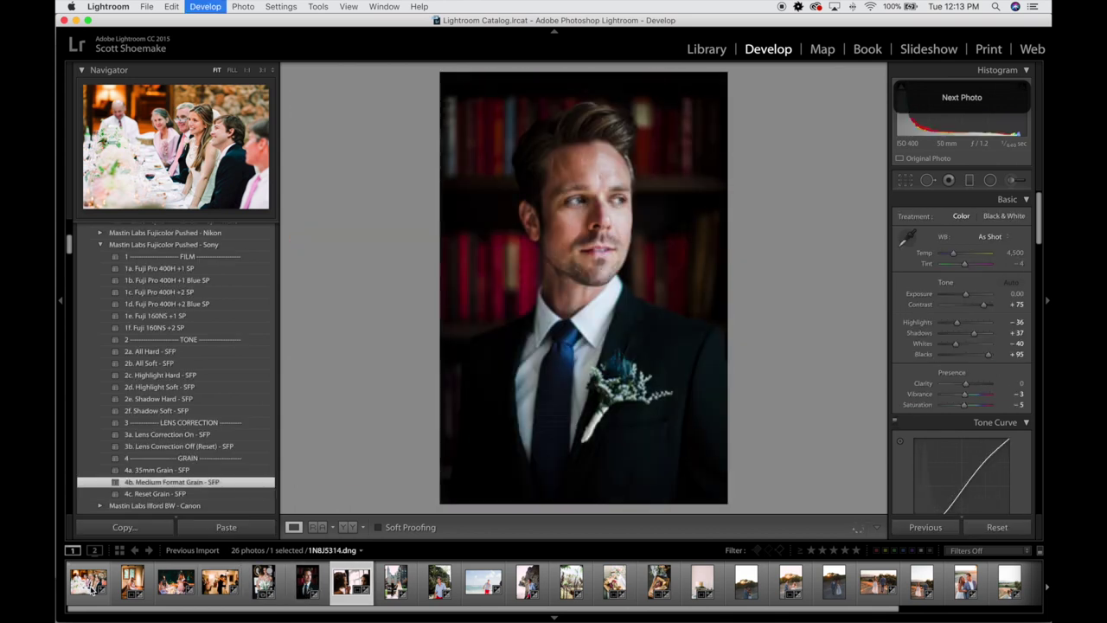
key("super+Right")
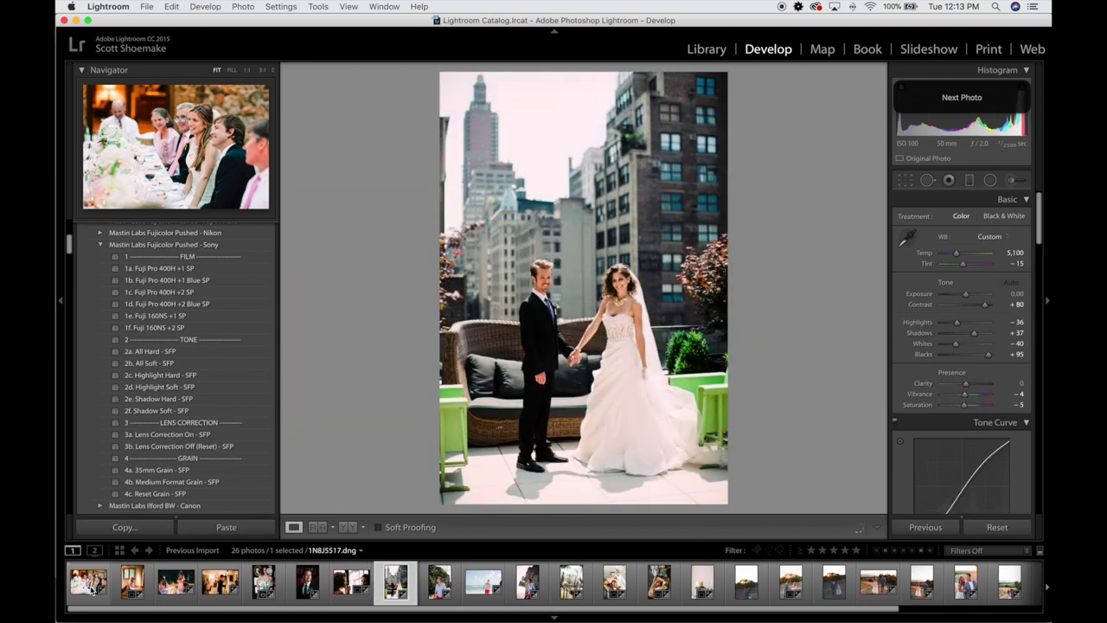
key("super+Right")
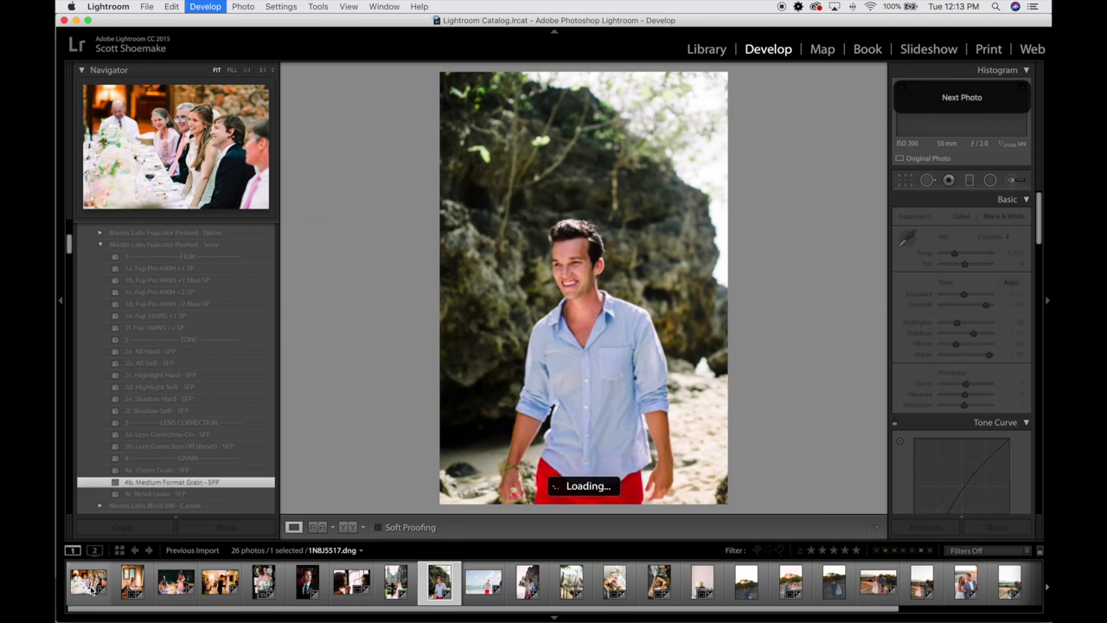
left_click(659, 581)
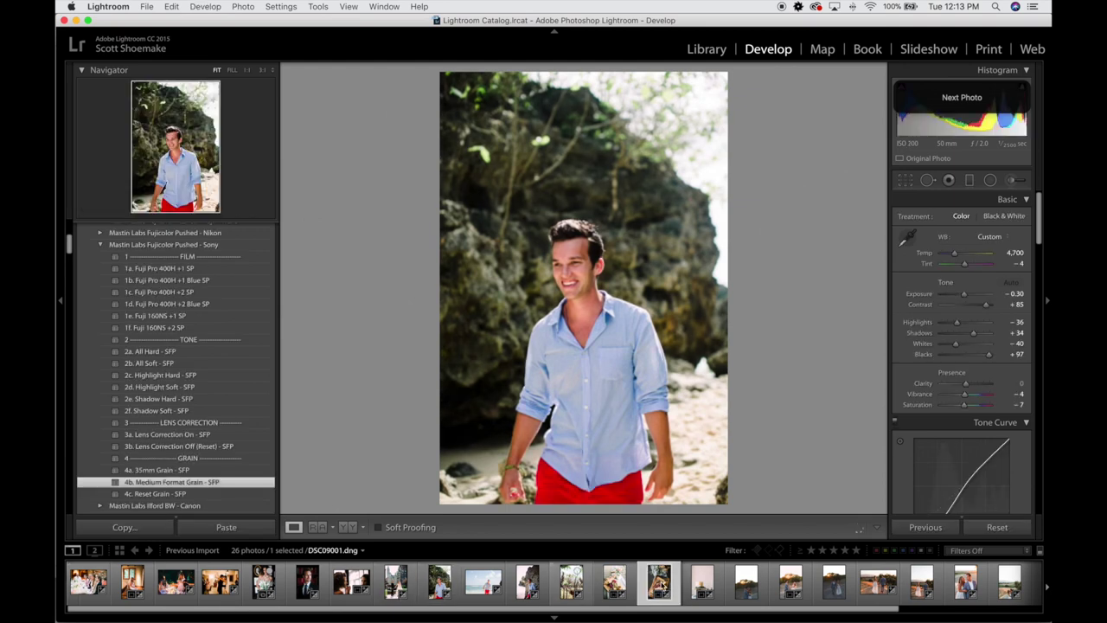